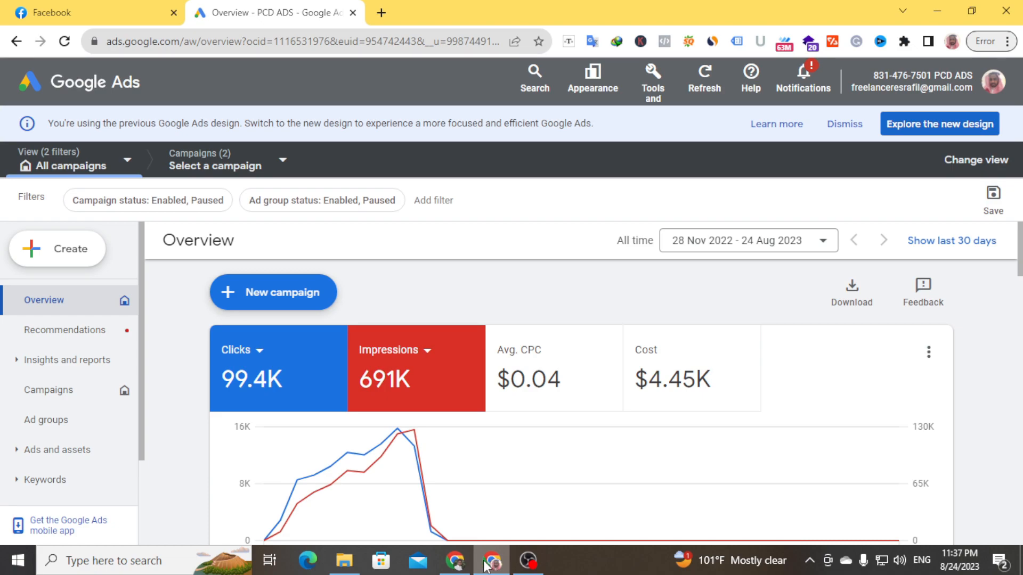
Create a new Search campaign without a goal's guidance, accepting the suggested campaign name.
click(263, 302)
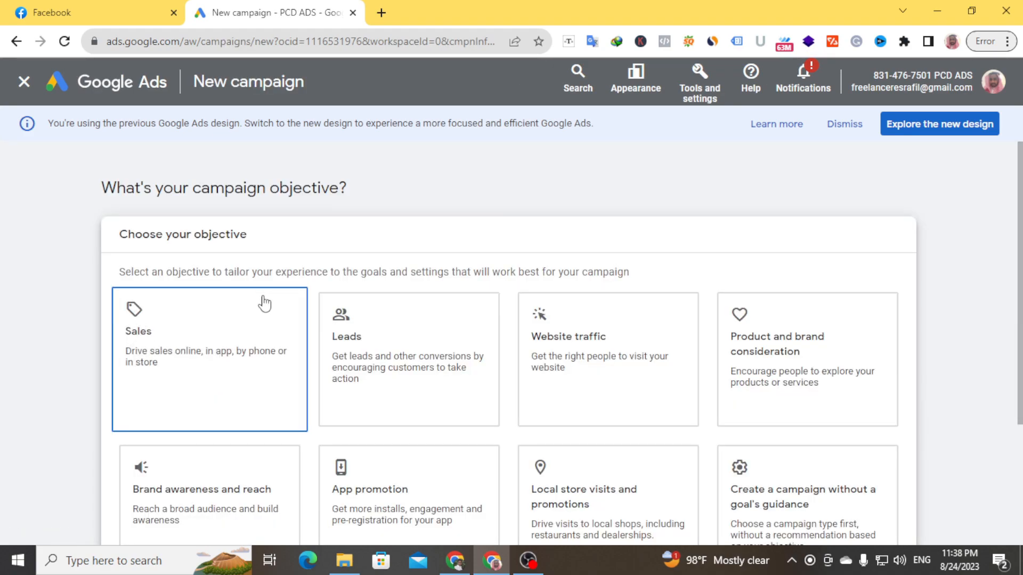
scroll(557, 342, down, 1)
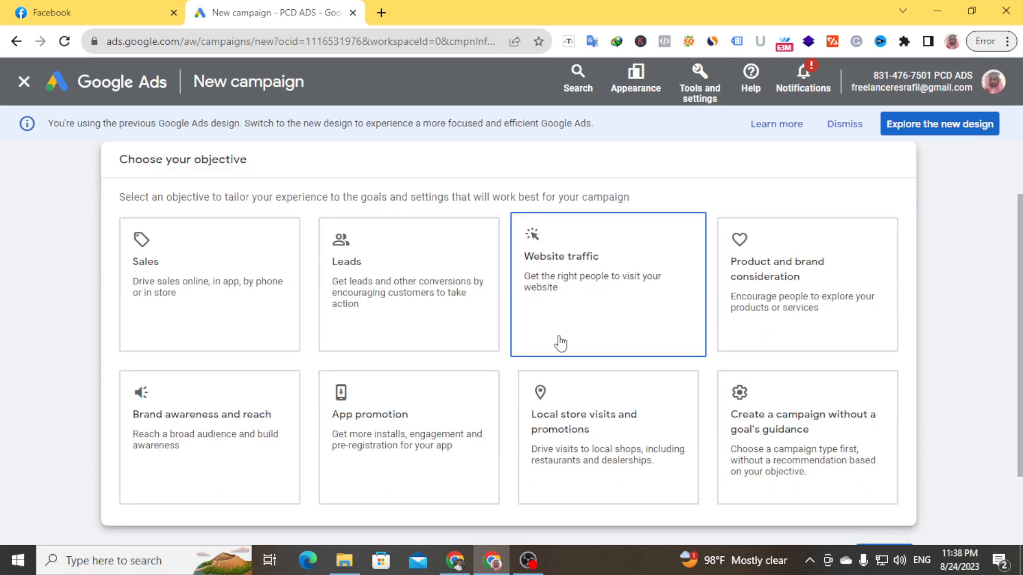
scroll(611, 320, down, 1)
click(767, 378)
scroll(438, 417, down, 5)
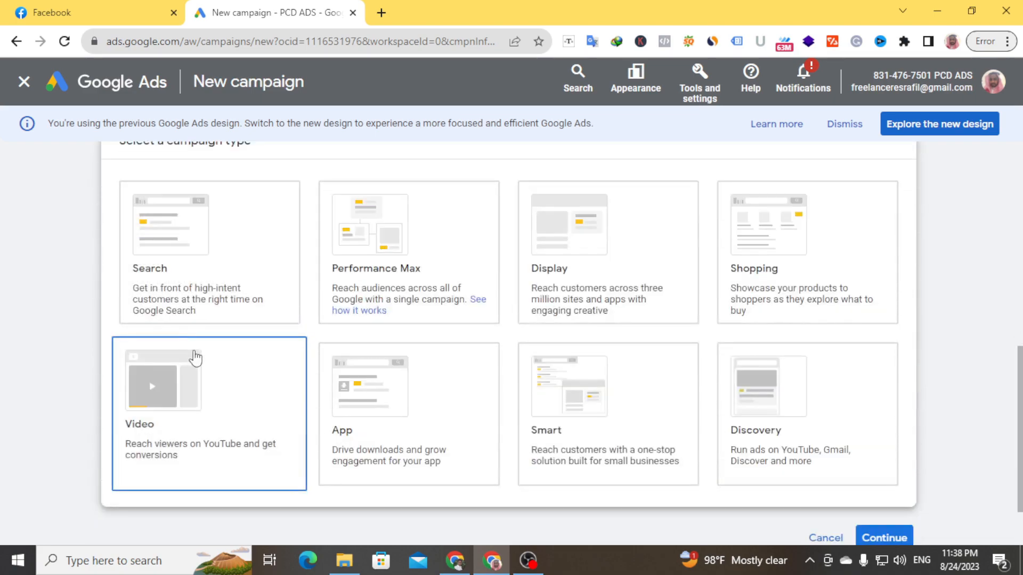
click(184, 276)
scroll(192, 283, down, 6)
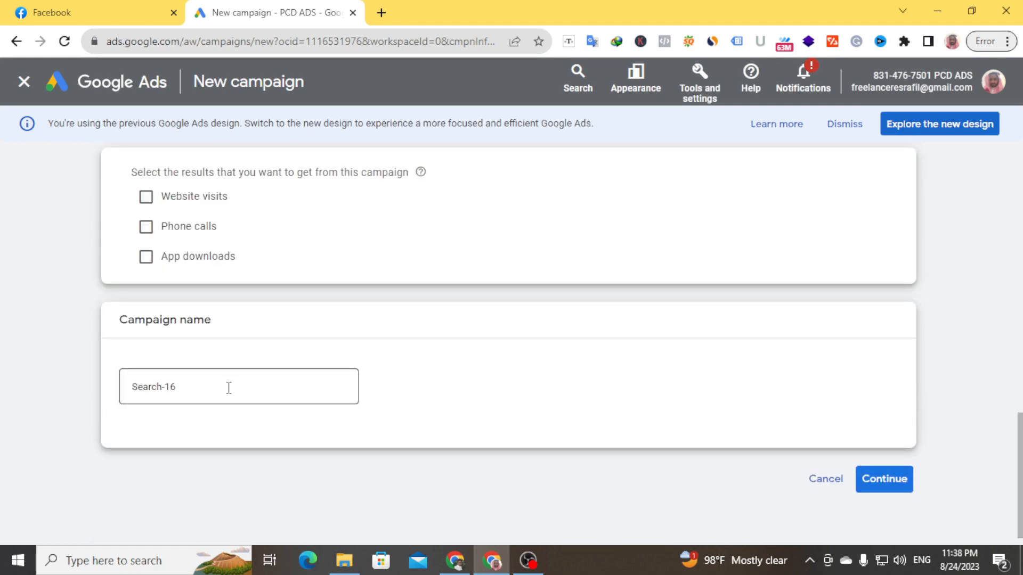
click(879, 479)
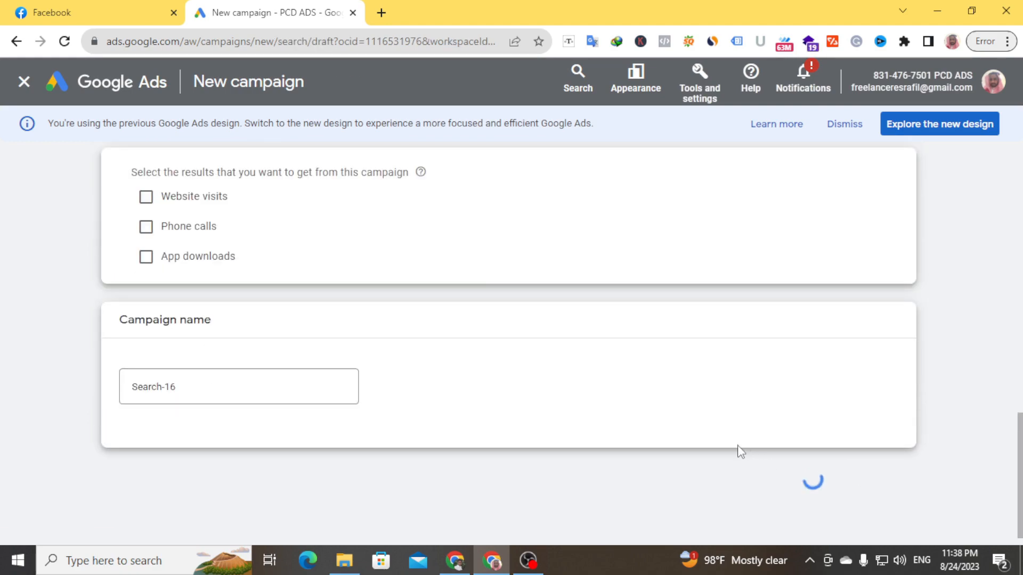
Accept the default bidding settings and proceed to the Locations section of the campaign settings.
scroll(338, 336, down, 1)
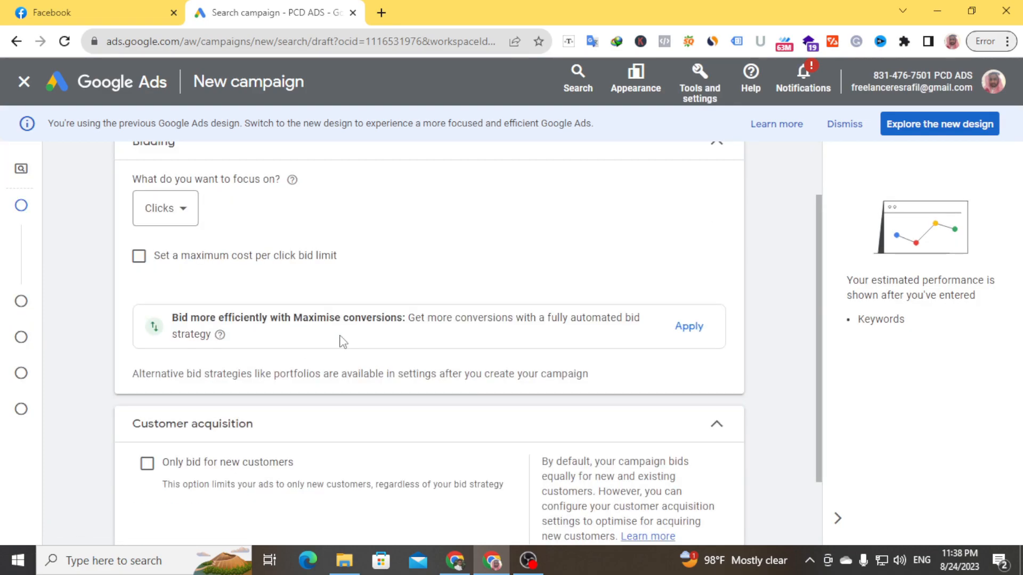
scroll(343, 342, down, 2)
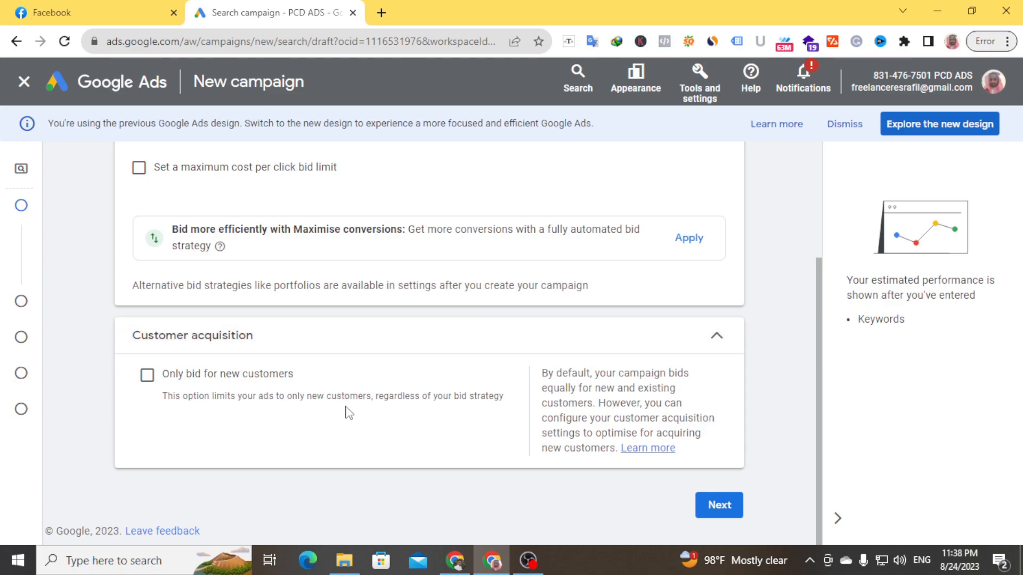
click(713, 506)
scroll(472, 407, down, 3)
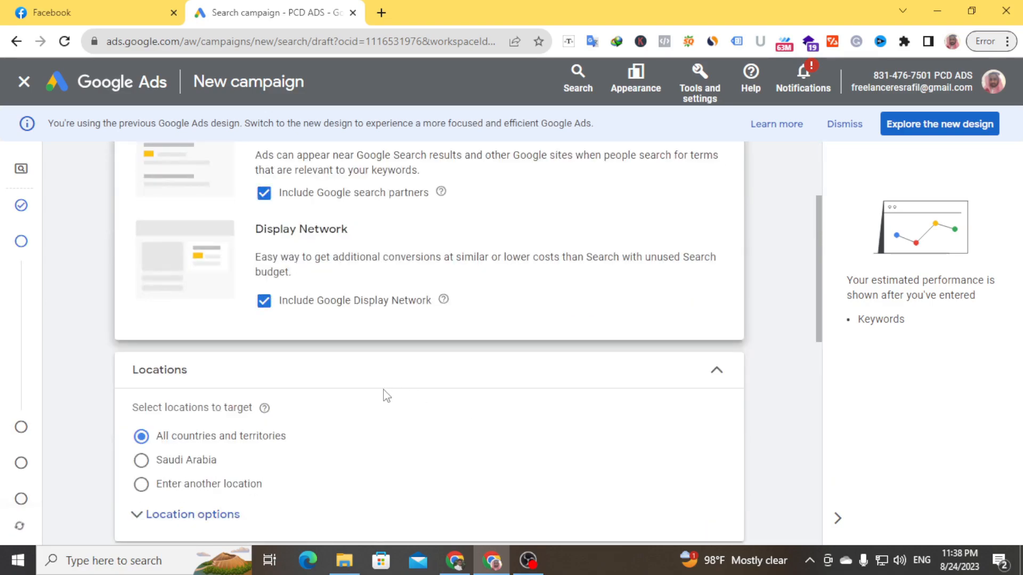
scroll(384, 396, down, 5)
scroll(381, 396, up, 2)
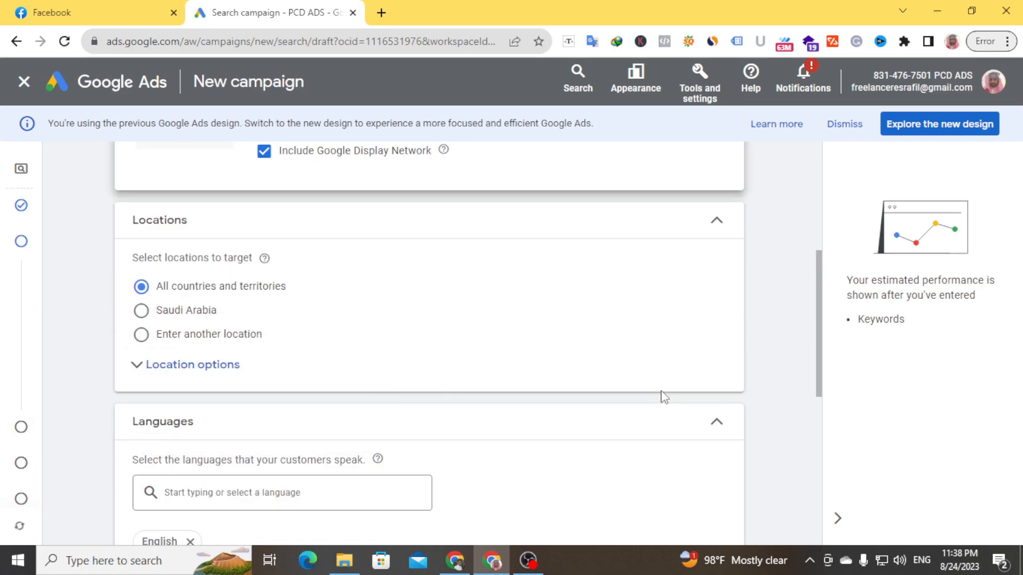
Capture the Locations section, outline each of its three targeting options with a red rectangle, and discard the capture.
key(Print)
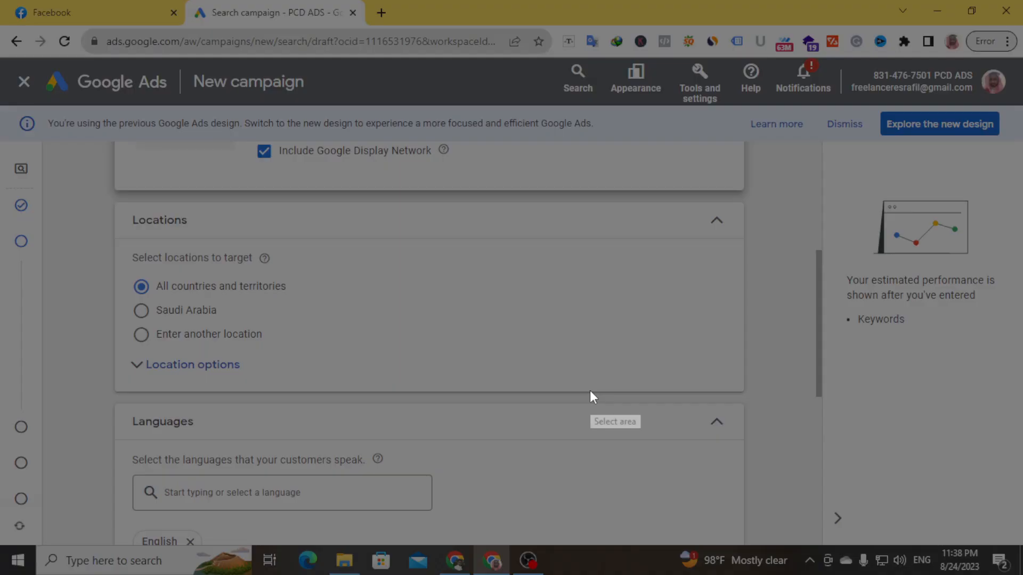
drag(112, 204, 771, 394)
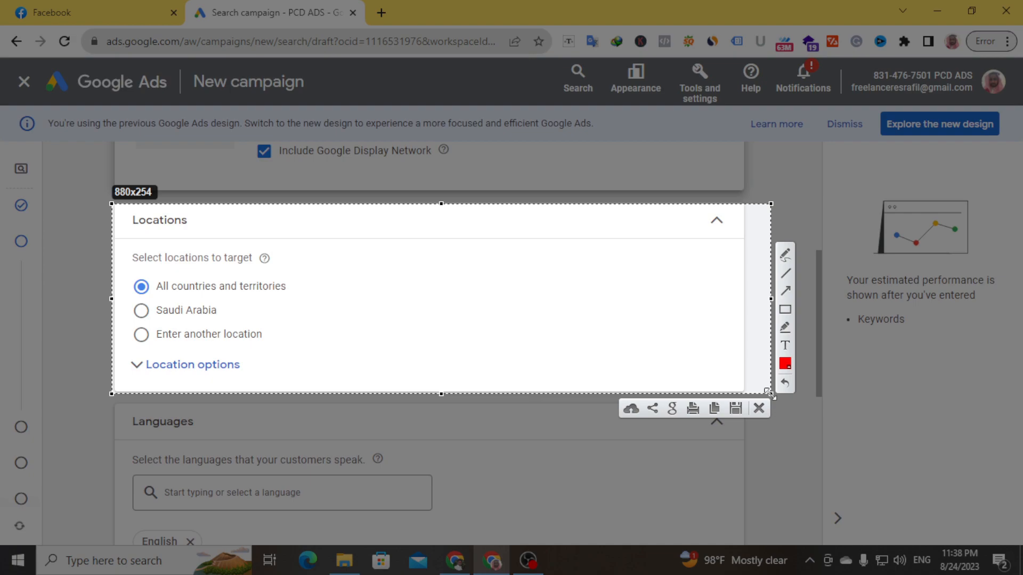
click(785, 309)
mouse_move(129, 272)
mouse_down()
mouse_move(187, 300)
mouse_move(327, 300)
mouse_up()
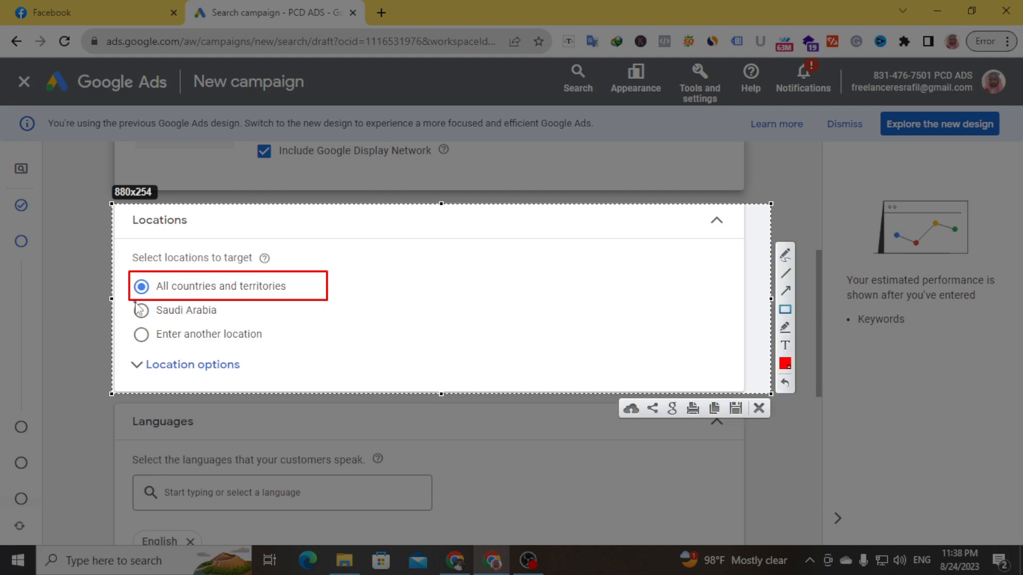
mouse_move(135, 302)
mouse_down()
mouse_move(167, 319)
mouse_move(247, 323)
mouse_up()
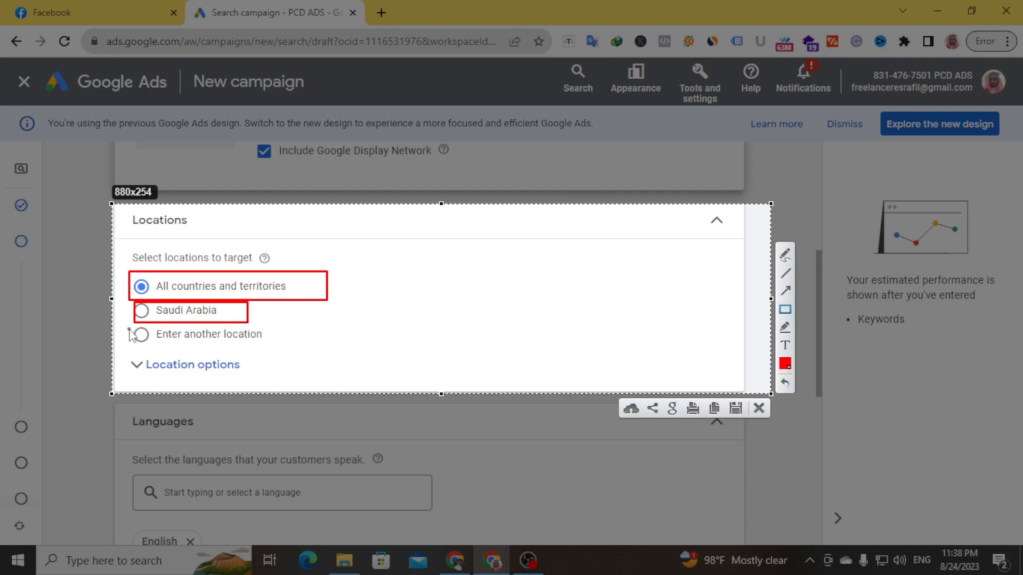
drag(129, 324, 300, 346)
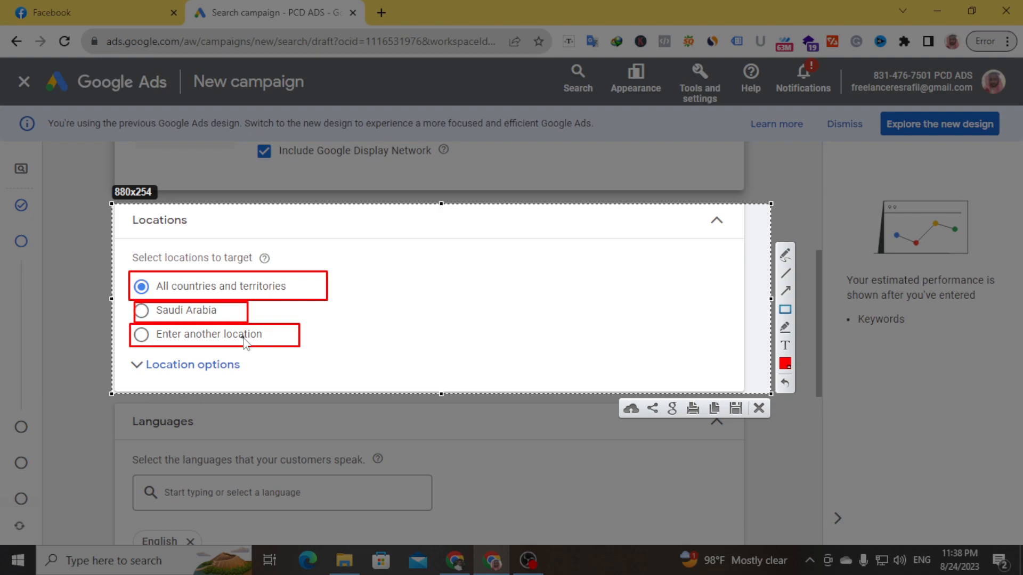
click(759, 409)
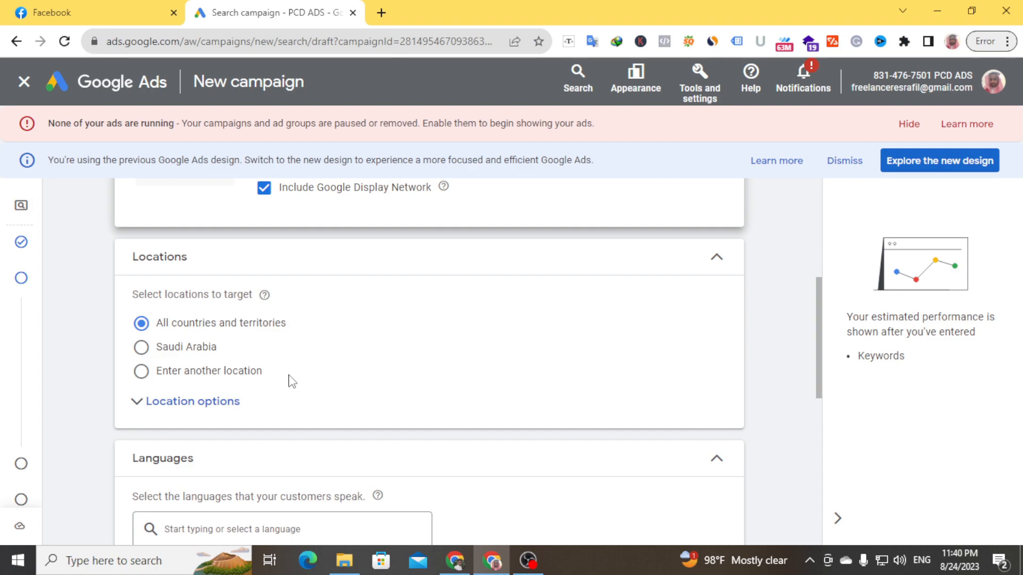
Switch the location targeting to entering another location, search for "new" and target New York, United States state.
click(142, 348)
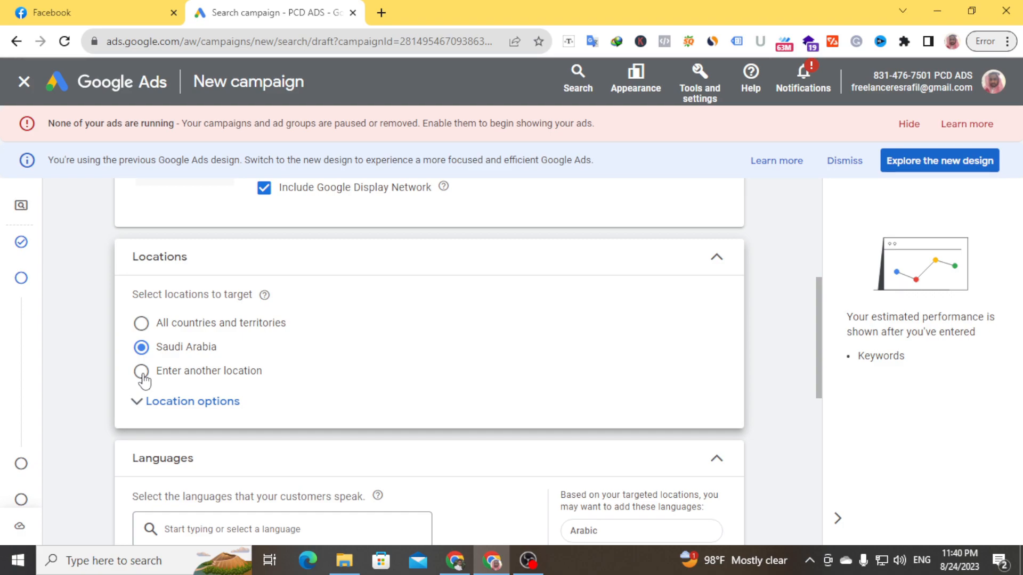
click(142, 373)
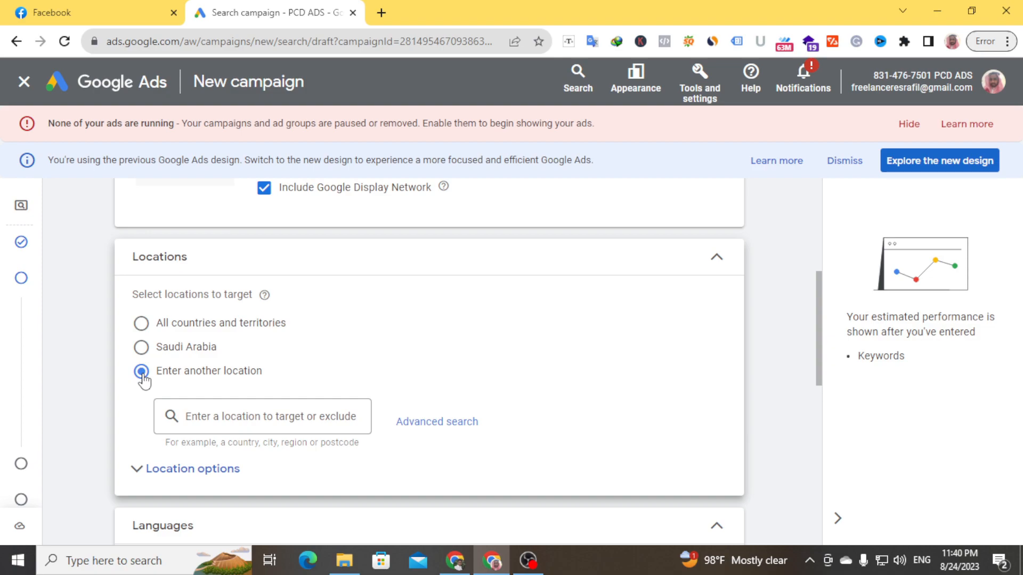
click(266, 416)
text(new)
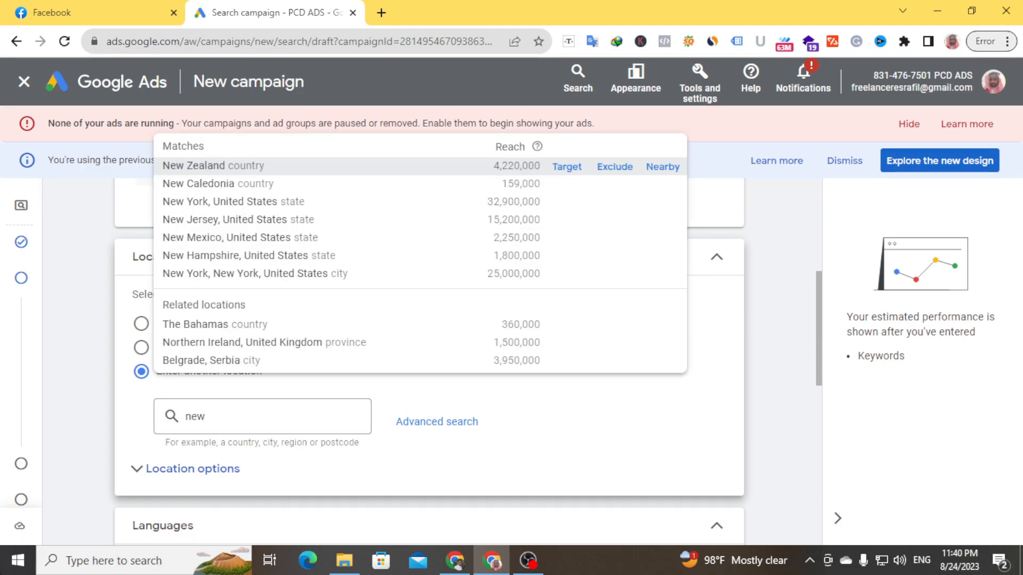
mouse_move(273, 205)
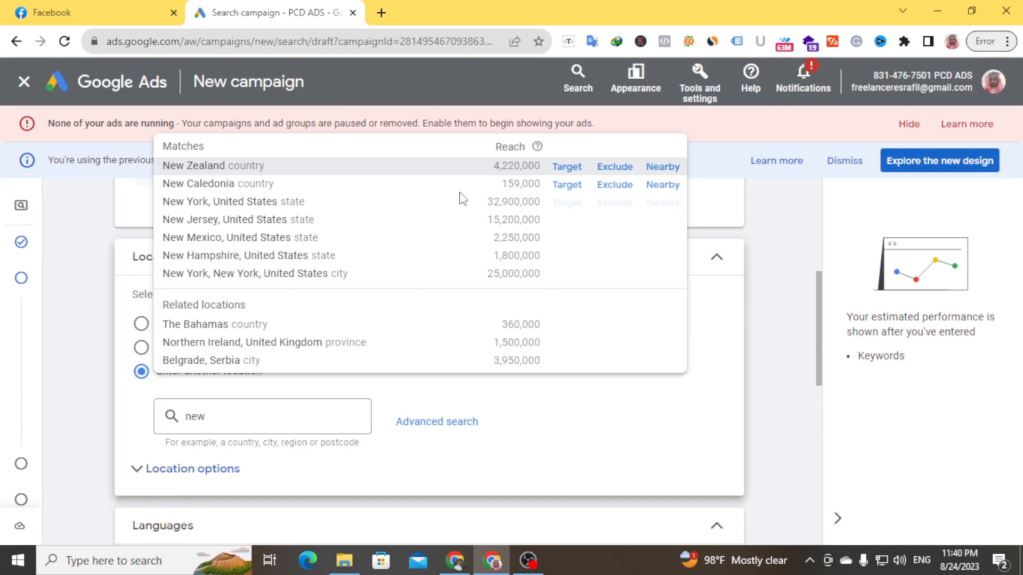
click(561, 205)
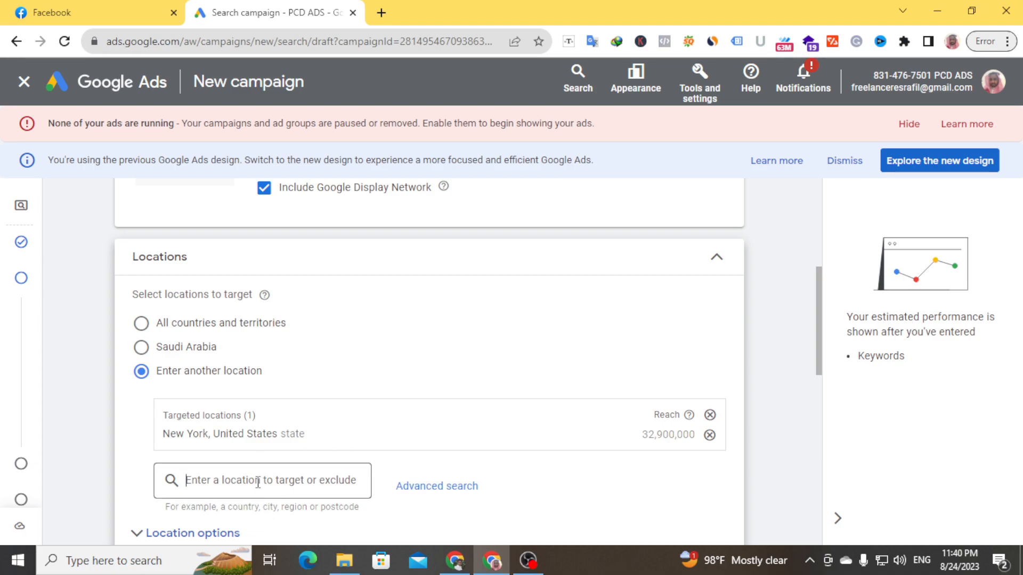
Search the locations for "new" again.
text(n)
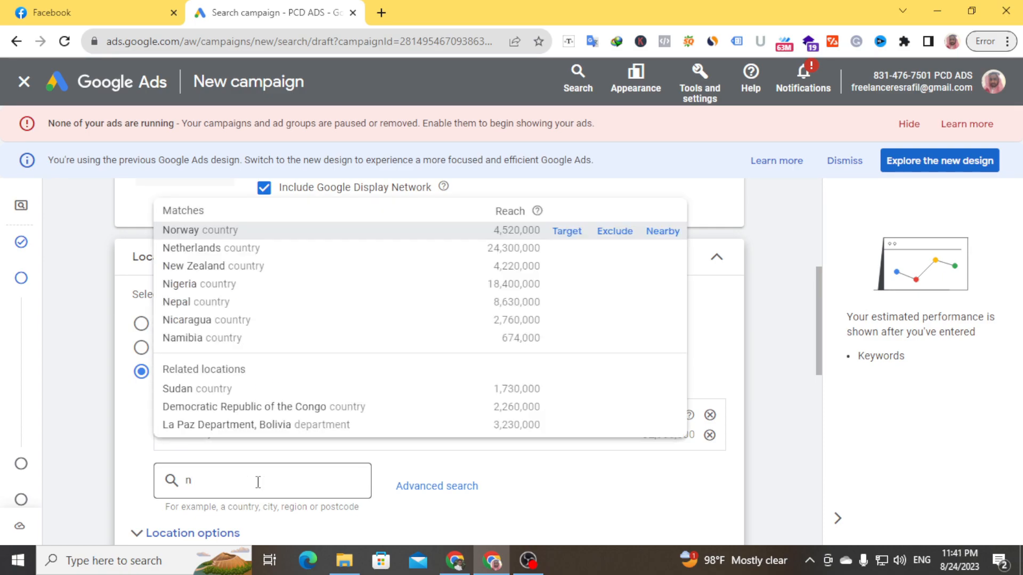
text(ew)
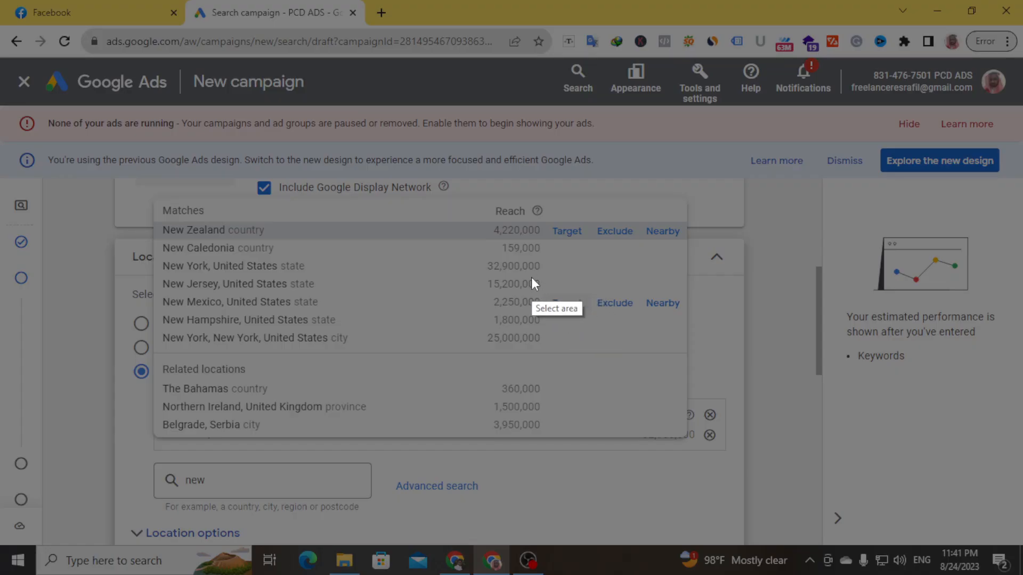
Capture the location matches, outline New Mexico's Target, Exclude and Nearby choices with red rectangles, and discard the capture.
drag(117, 179, 796, 475)
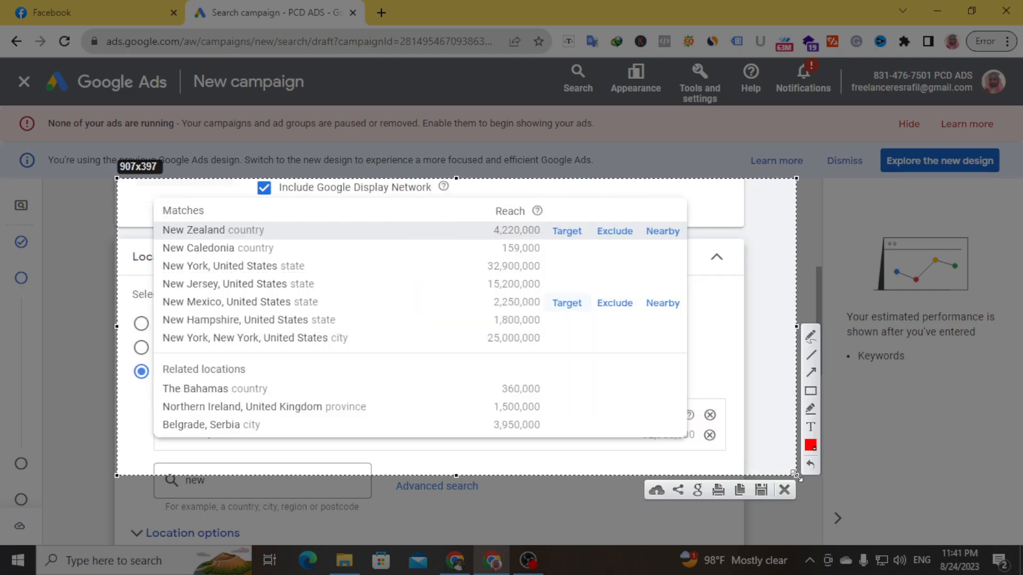
click(811, 391)
drag(532, 283, 588, 316)
mouse_move(597, 277)
mouse_down()
mouse_move(605, 320)
mouse_move(649, 326)
mouse_move(633, 325)
mouse_up()
mouse_move(641, 276)
mouse_down()
mouse_move(674, 324)
mouse_move(687, 324)
mouse_up()
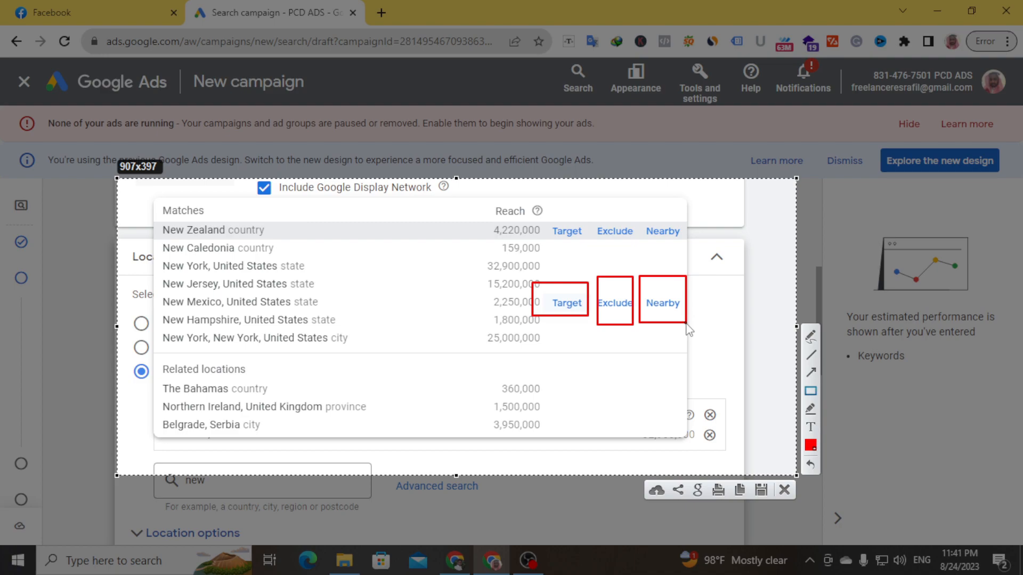
click(784, 490)
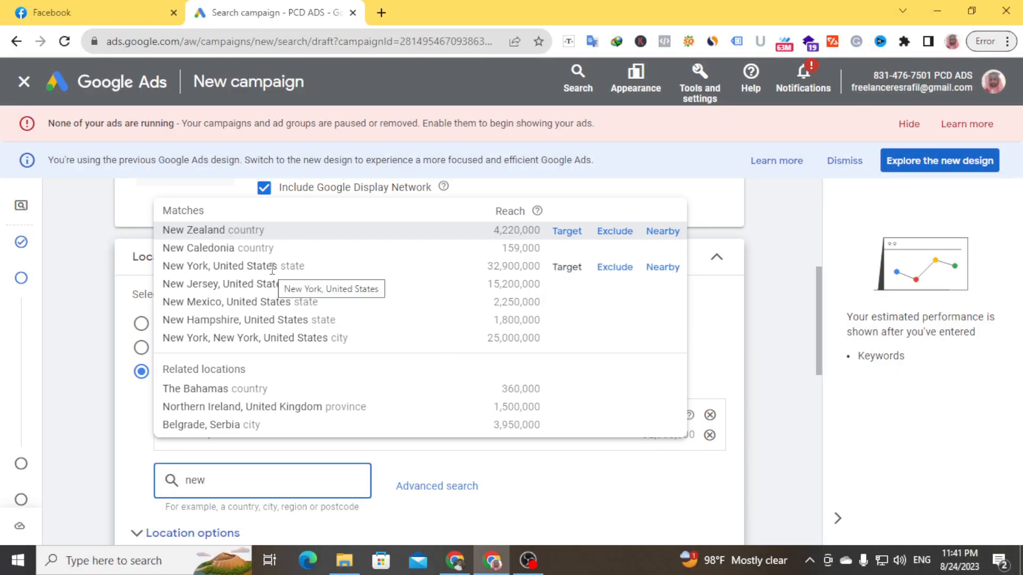
Exclude New York, United States state from the campaign's locations and highlight its entry under the excluded locations.
click(622, 272)
scroll(411, 411, down, 2)
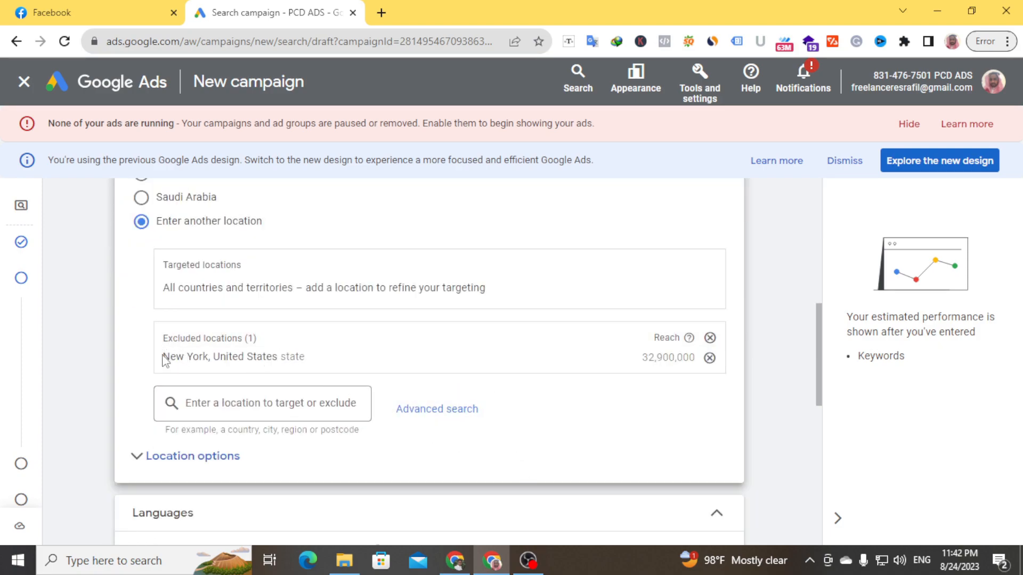
drag(163, 356, 320, 361)
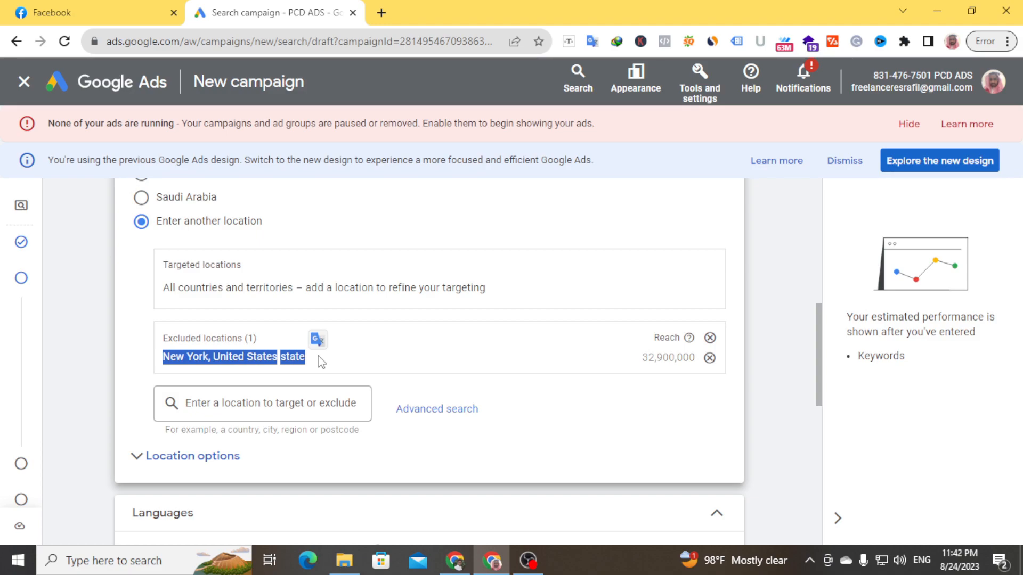
Search the locations for "new" and list the locations nearby New York, United States state.
click(285, 406)
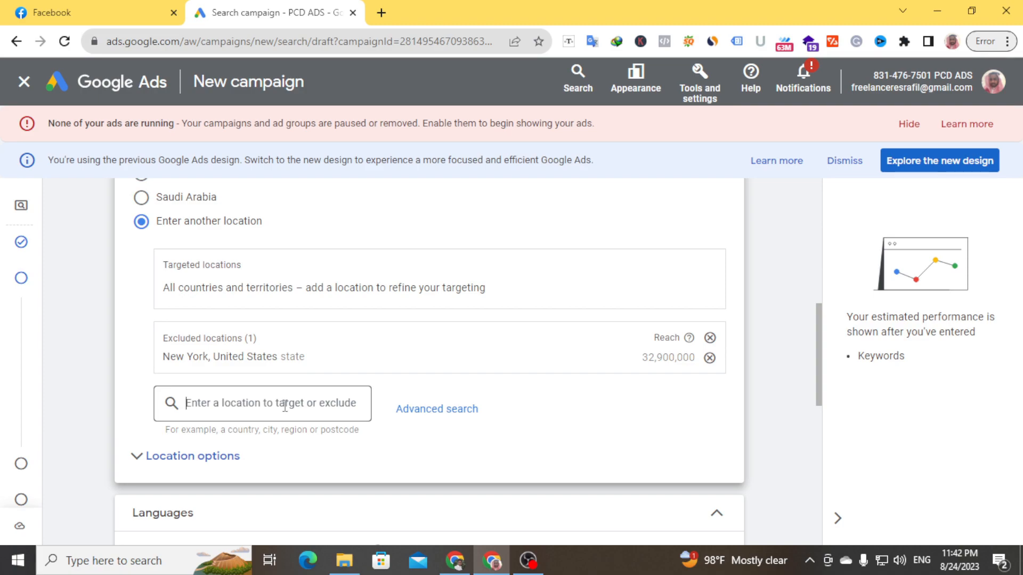
text(new)
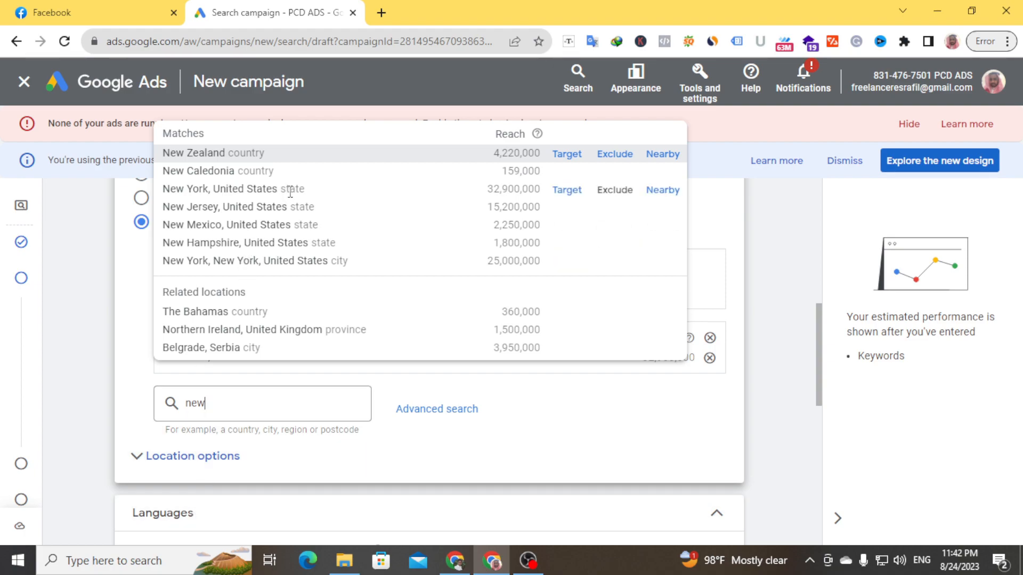
click(663, 190)
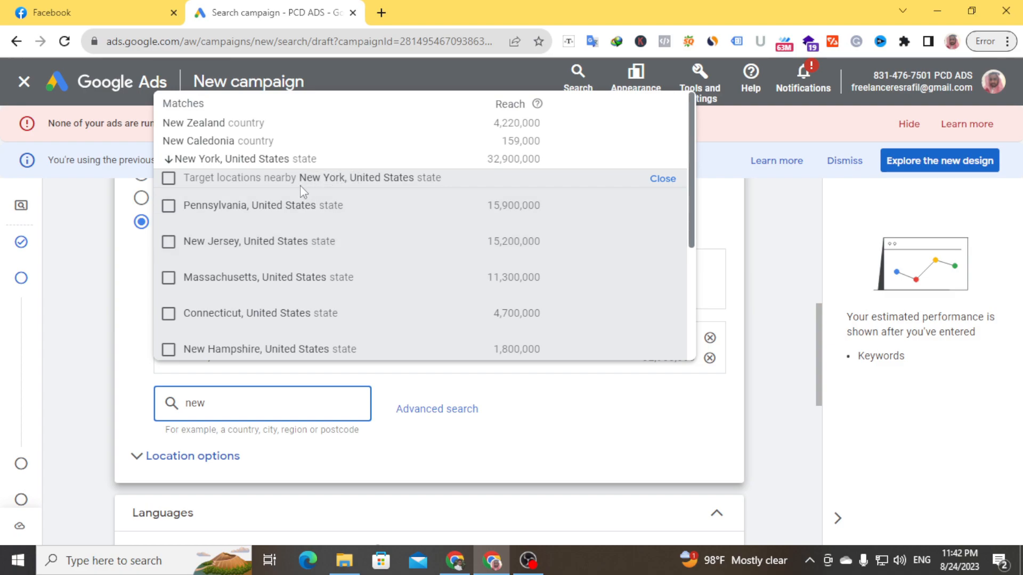
scroll(239, 234, down, 5)
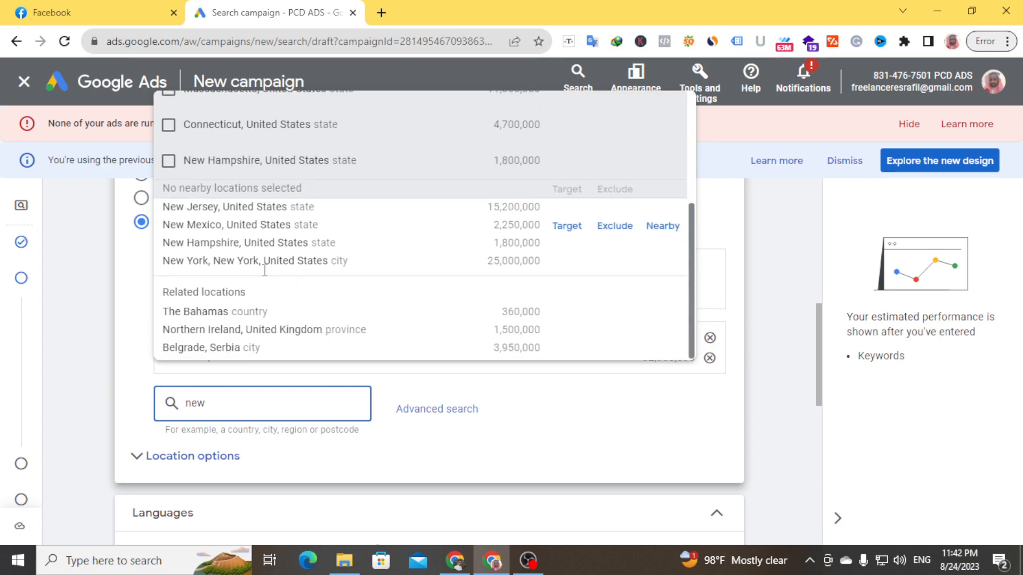
scroll(263, 270, up, 4)
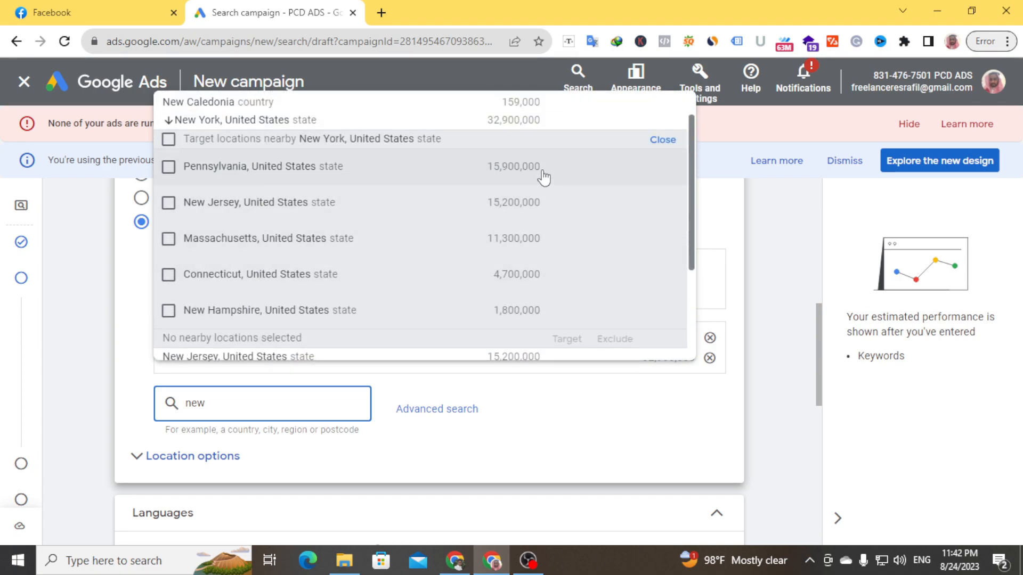
Select Pennsylvania, New Jersey, Massachusetts, Connecticut and New Hampshire among the locations nearby New York and review the selection.
click(168, 167)
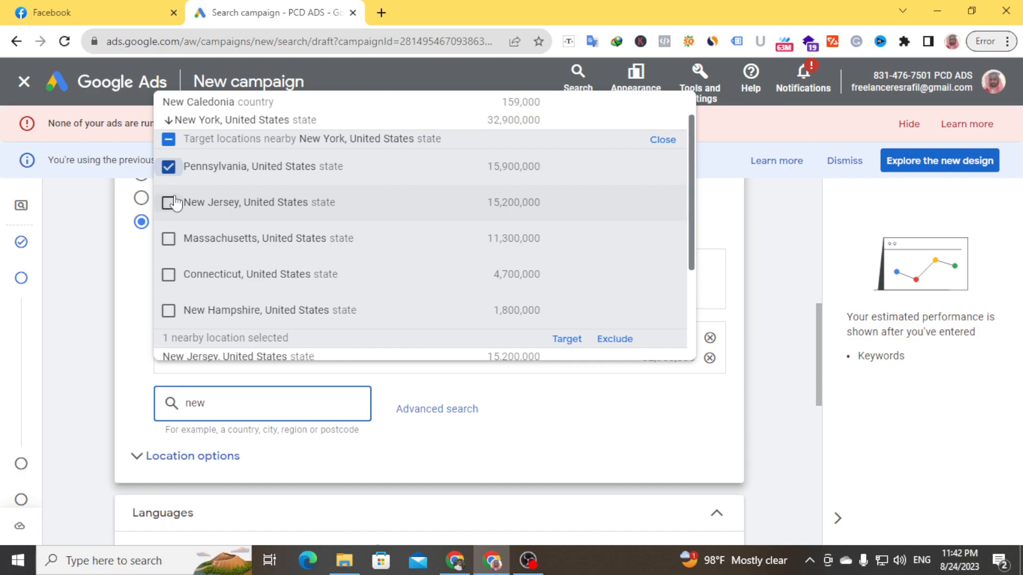
click(168, 203)
click(168, 239)
click(168, 274)
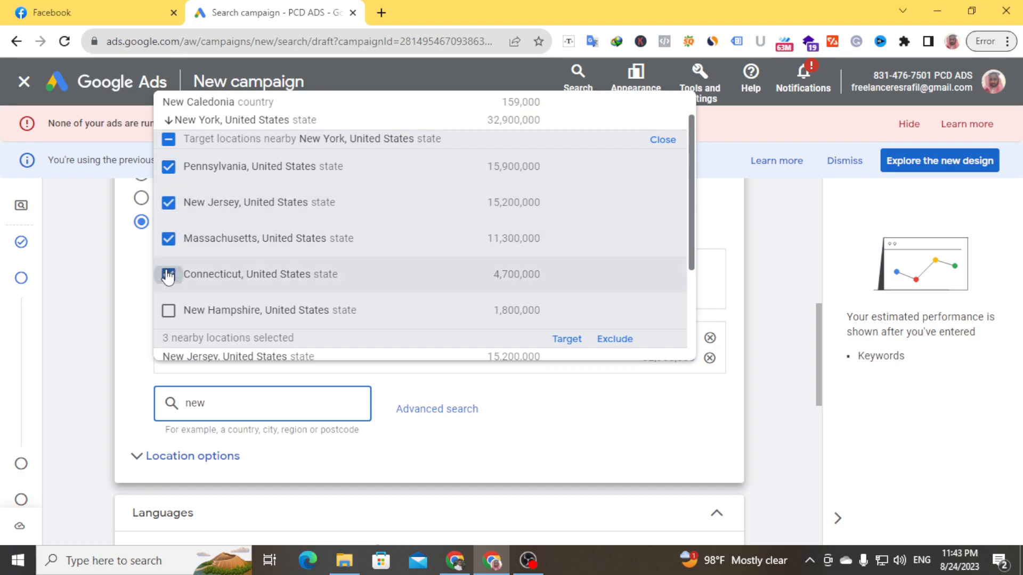
click(168, 310)
scroll(370, 290, up, 1)
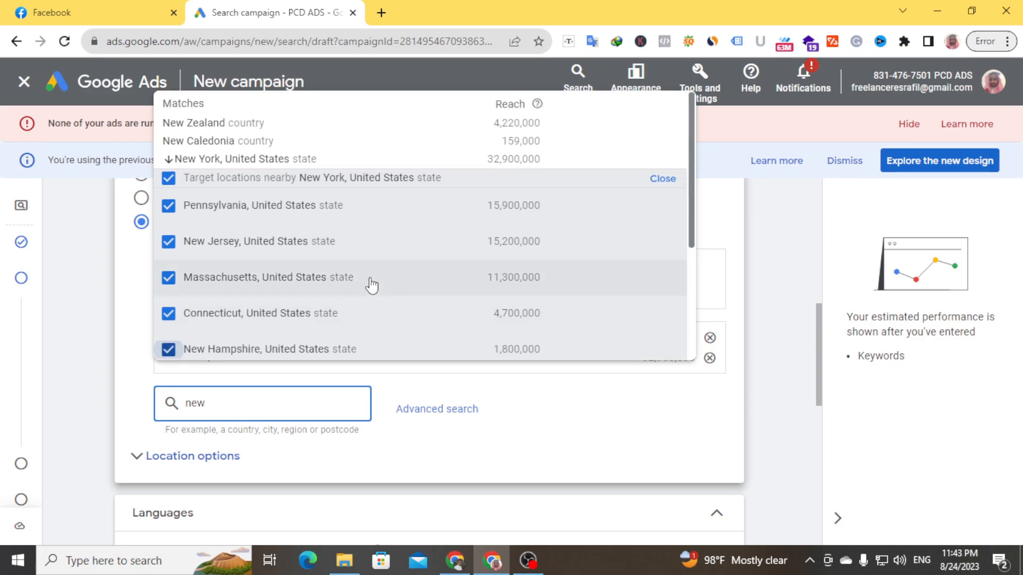
scroll(554, 288, down, 3)
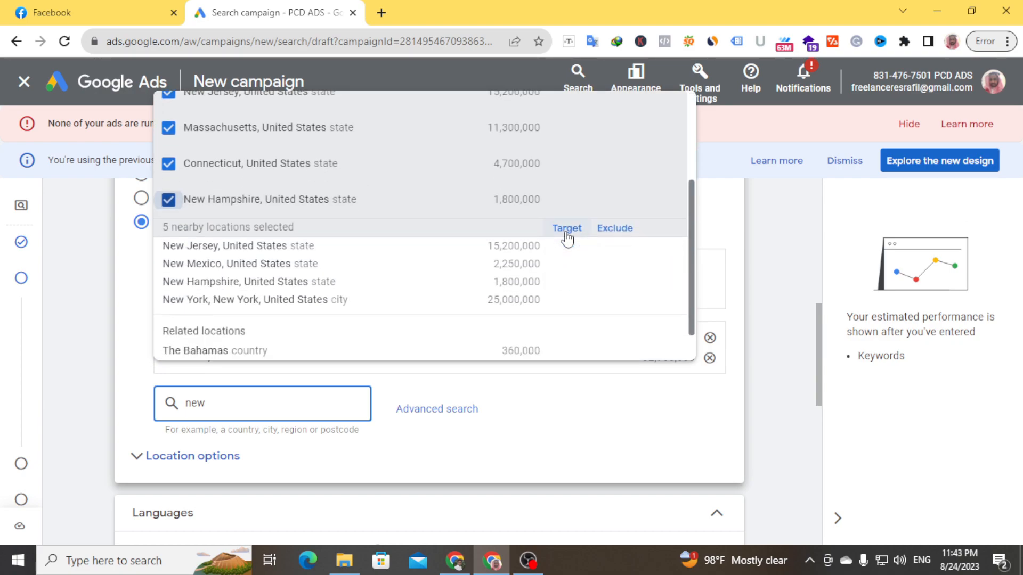
scroll(369, 257, up, 2)
scroll(369, 256, up, 1)
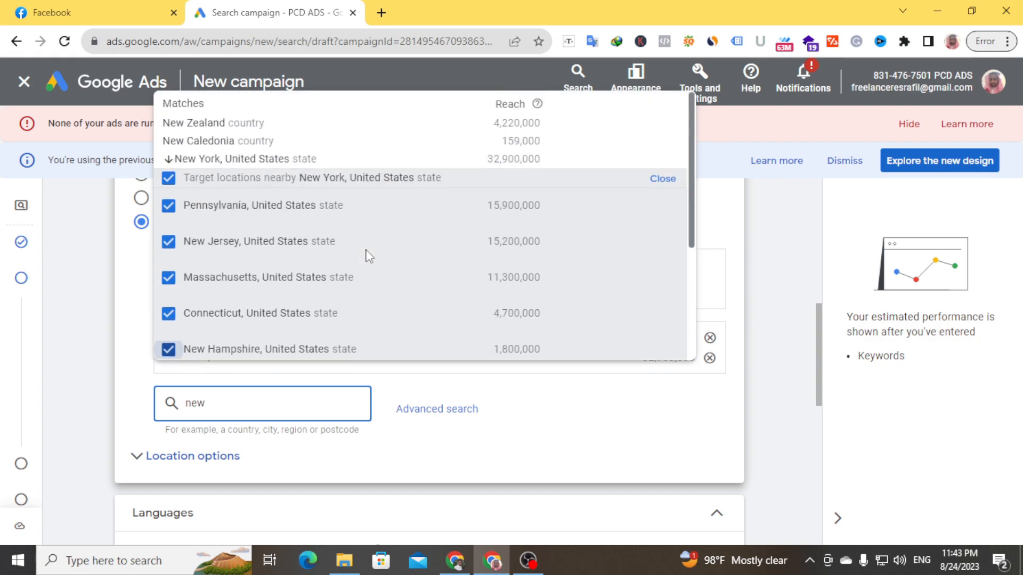
Close the nearby locations without applying them and remove New York, United States state from the excluded locations.
click(666, 179)
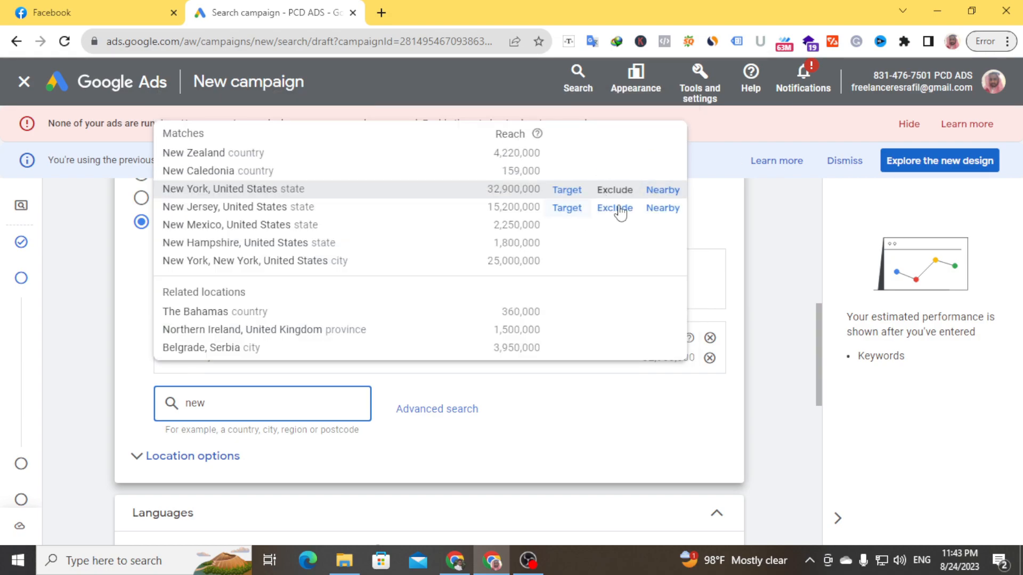
click(526, 399)
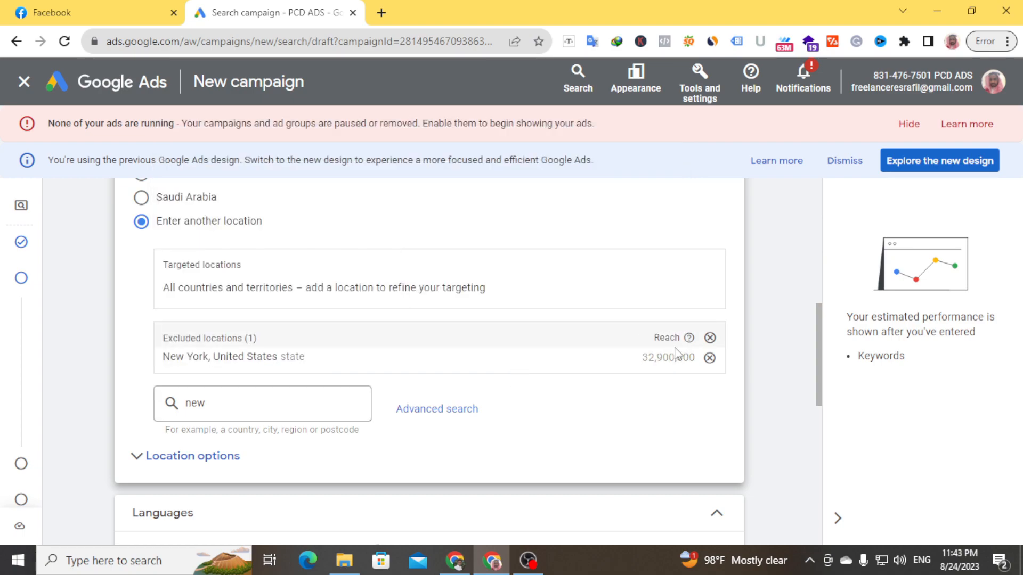
click(709, 358)
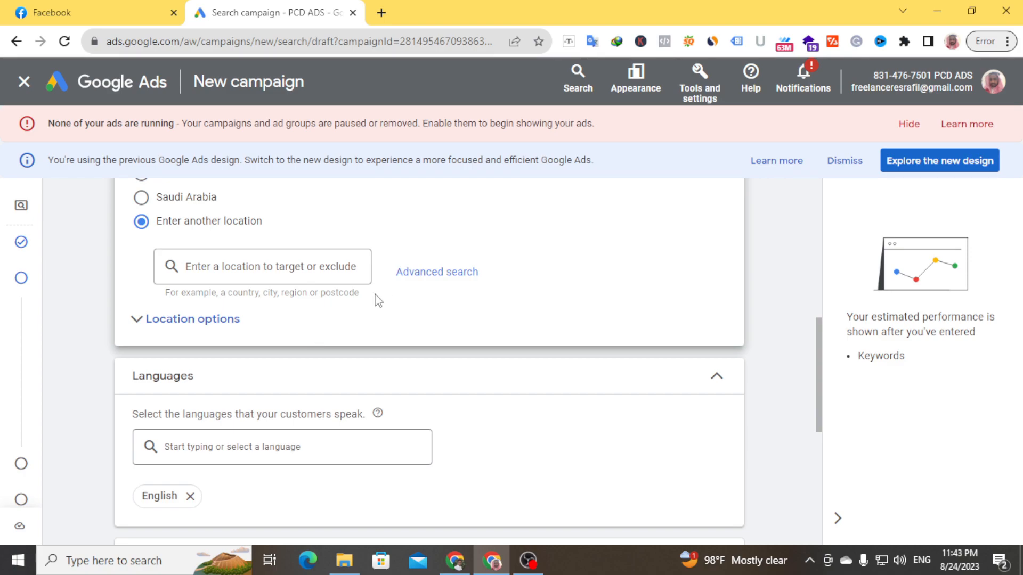
Open the advanced location search, look up "new" and target New York, United States state.
click(437, 279)
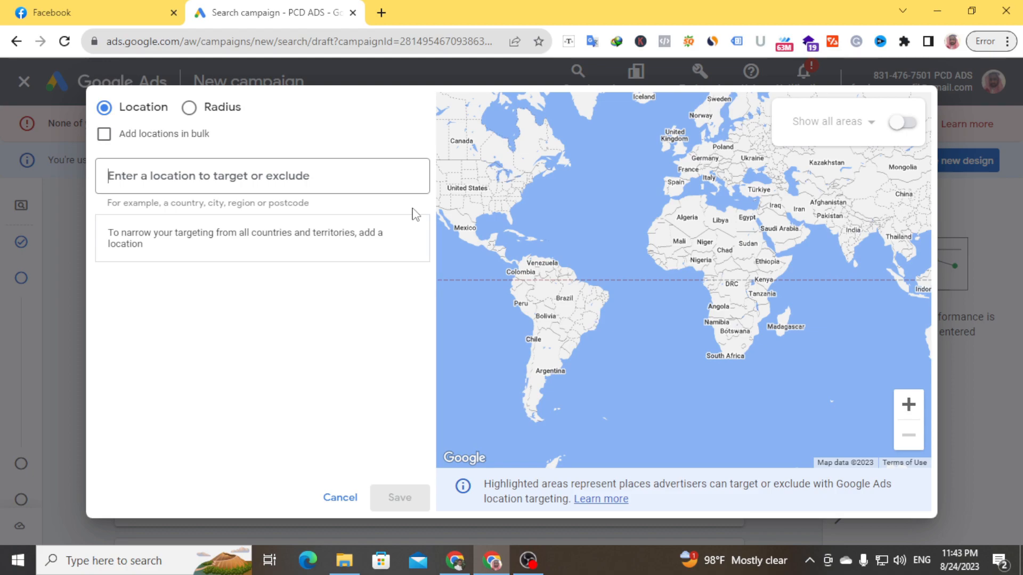
text(n)
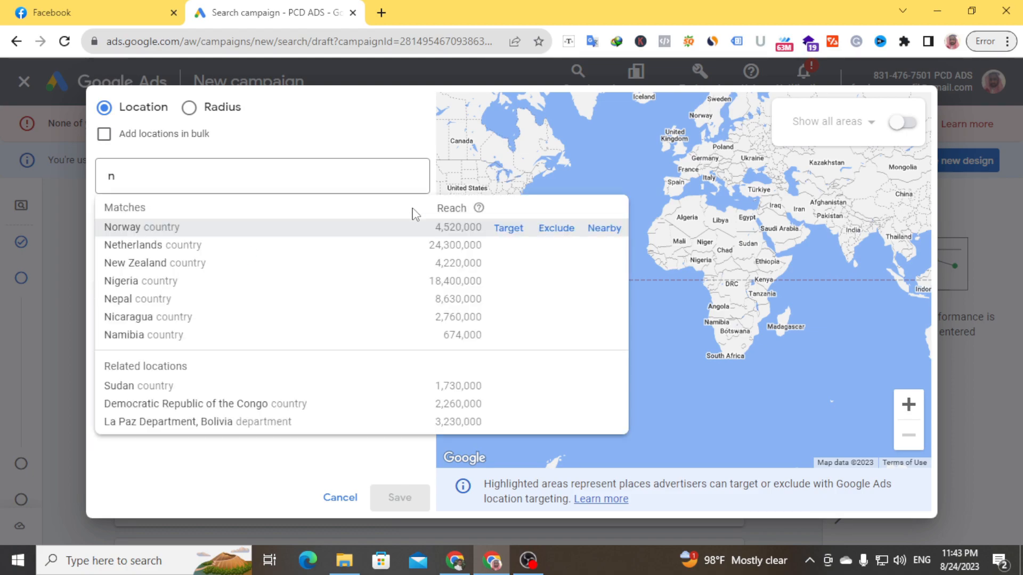
text(ew)
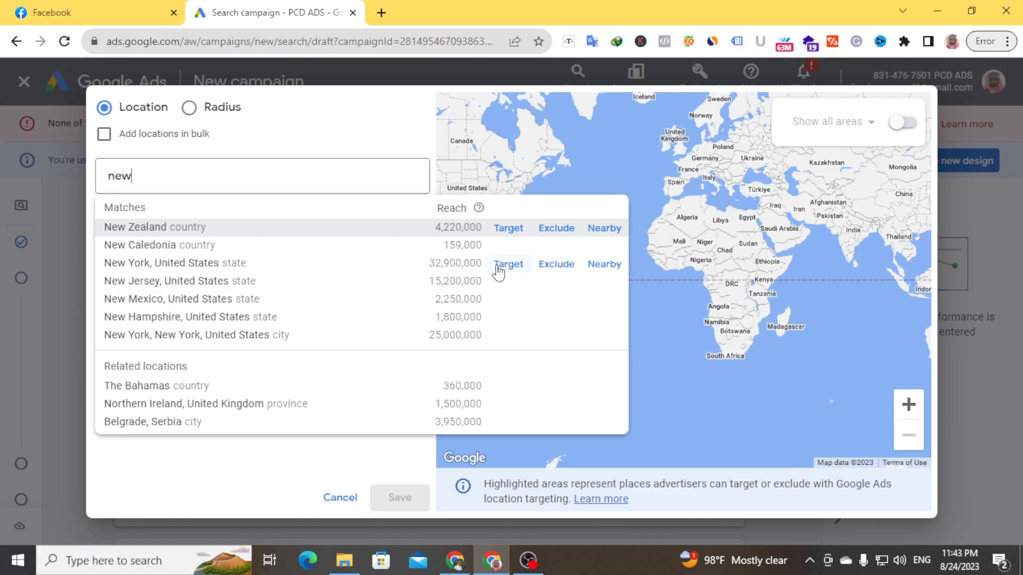
click(501, 267)
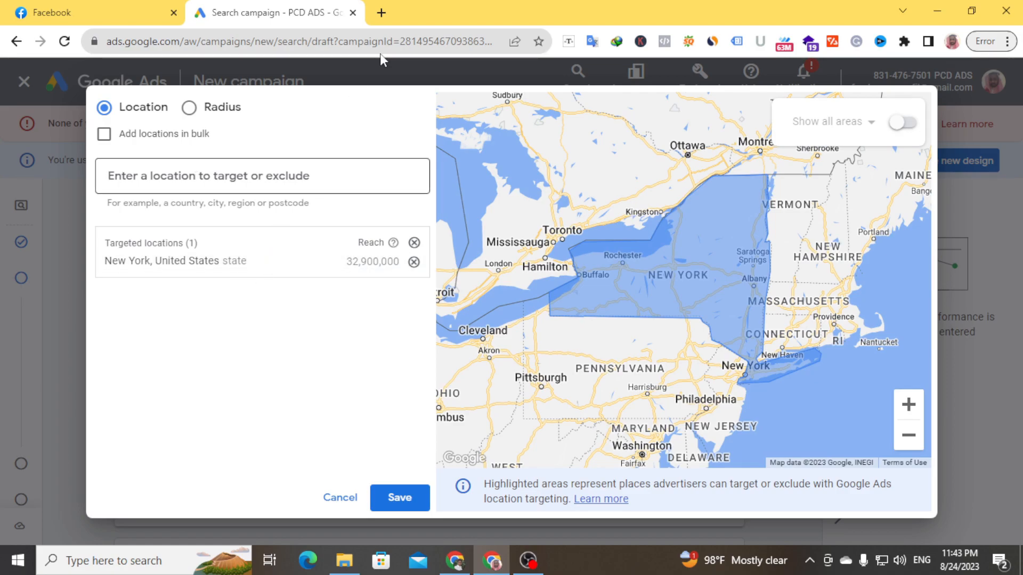
Search Google for "new york city list" in a new browser tab.
click(381, 15)
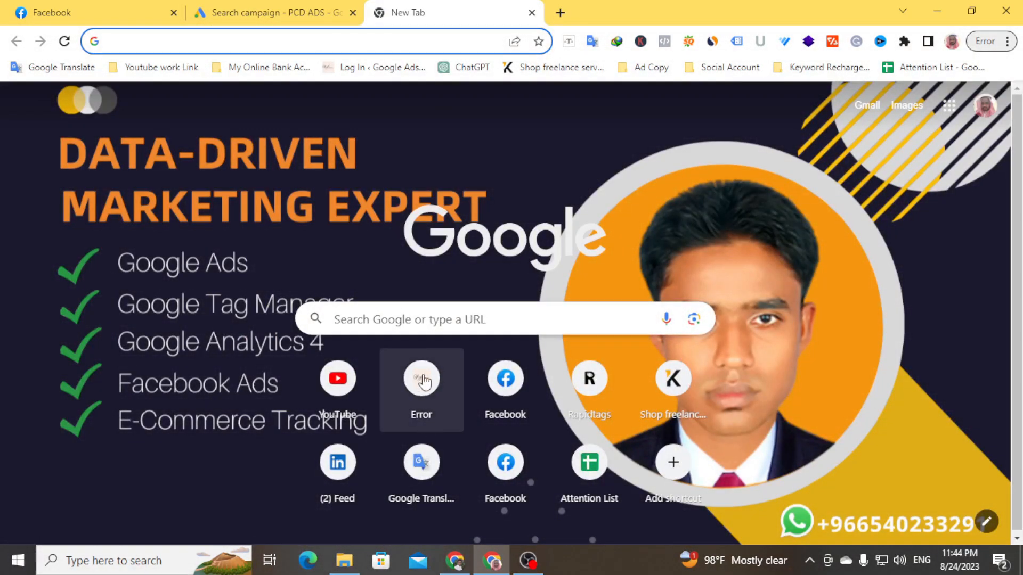
click(432, 322)
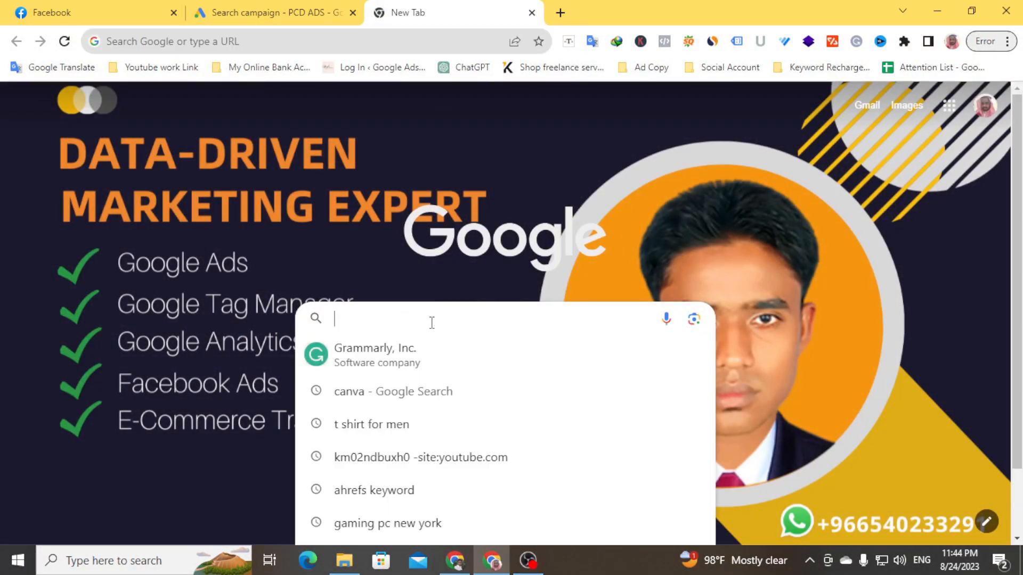
text(n)
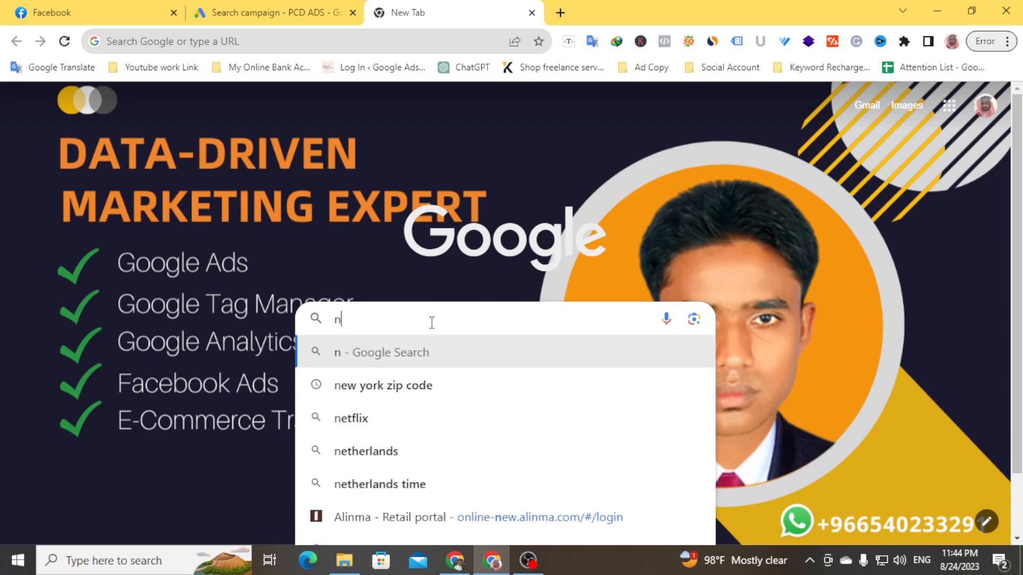
text(ew y)
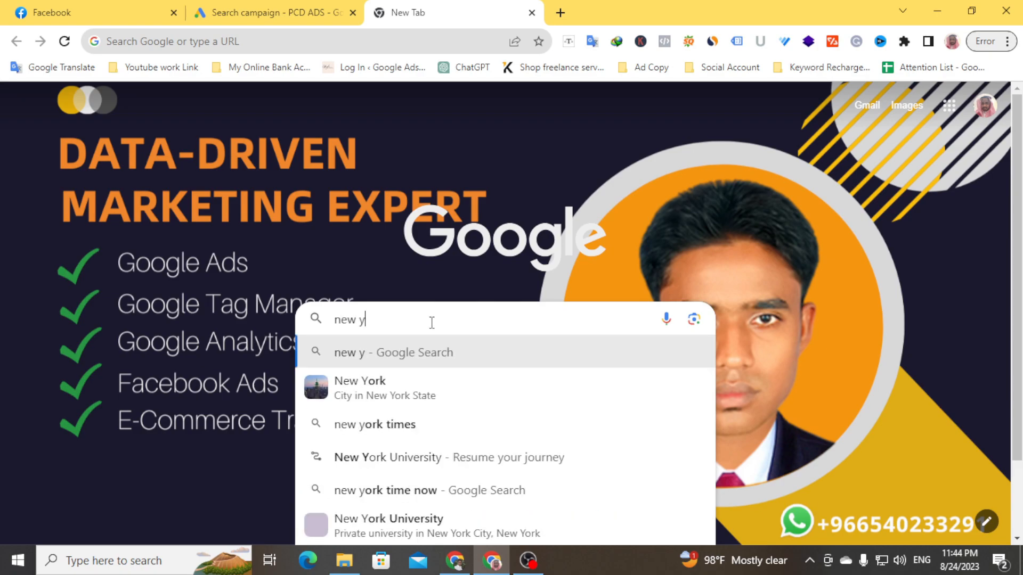
text(ark)
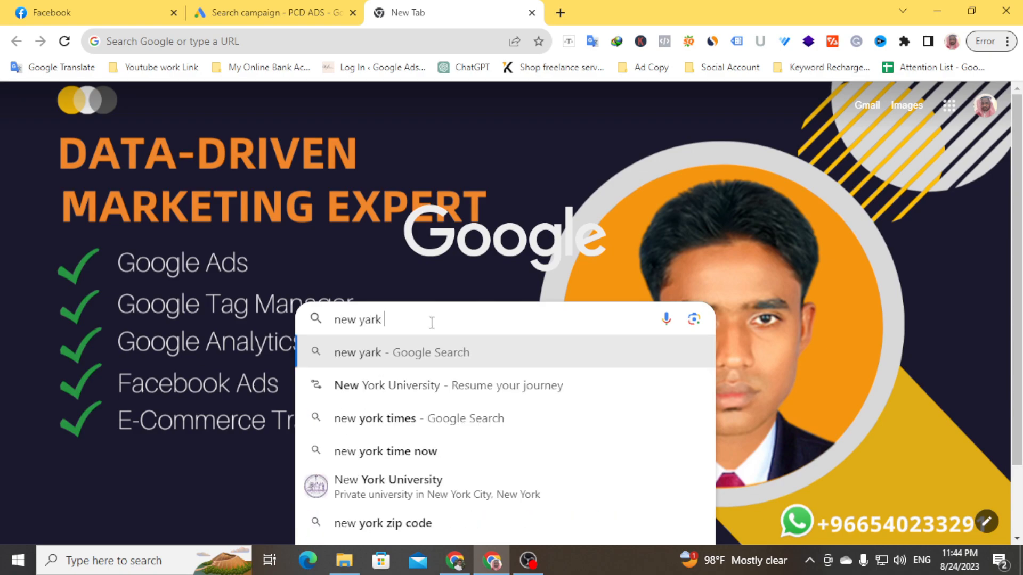
text( city)
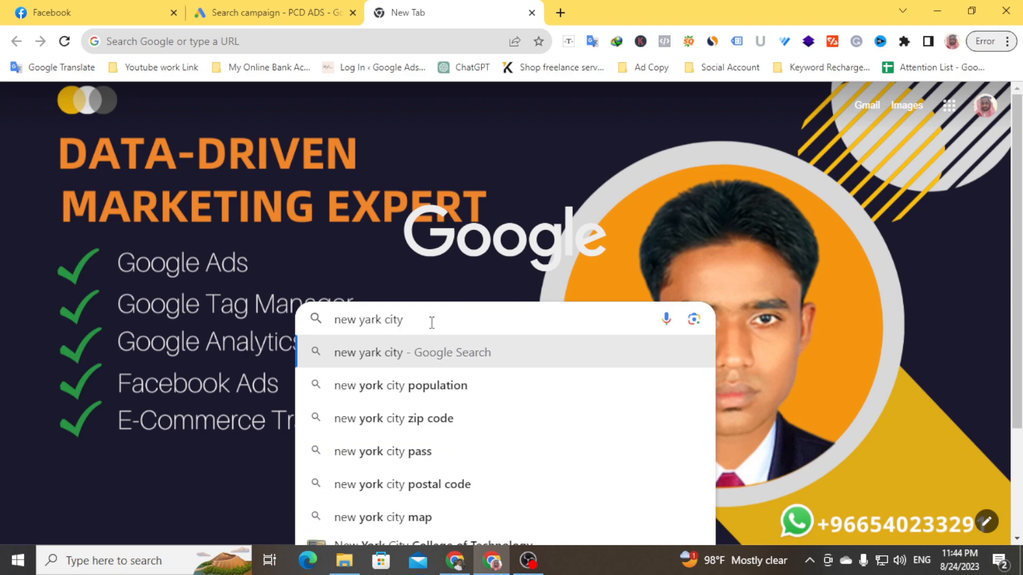
text( l)
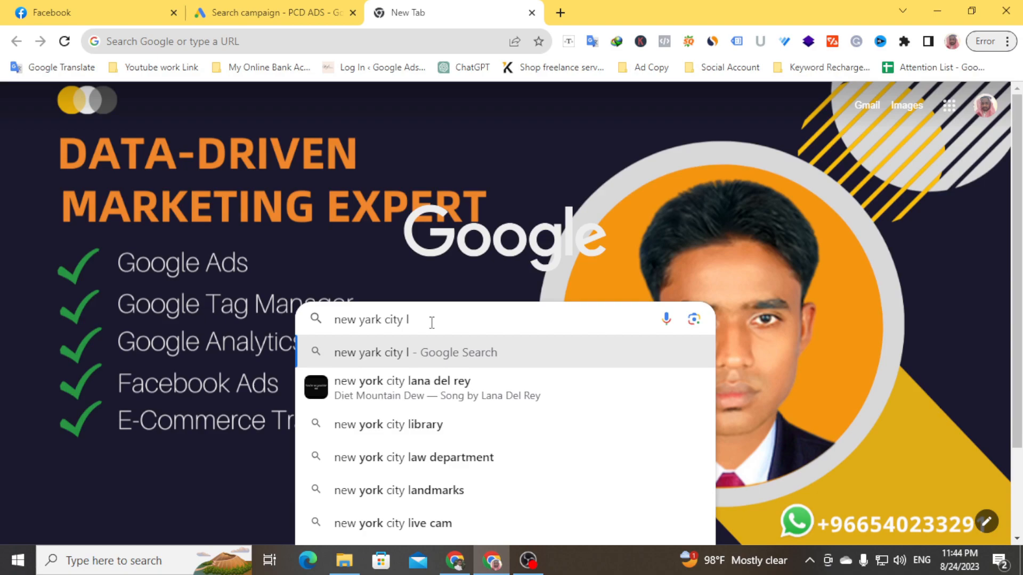
text(est)
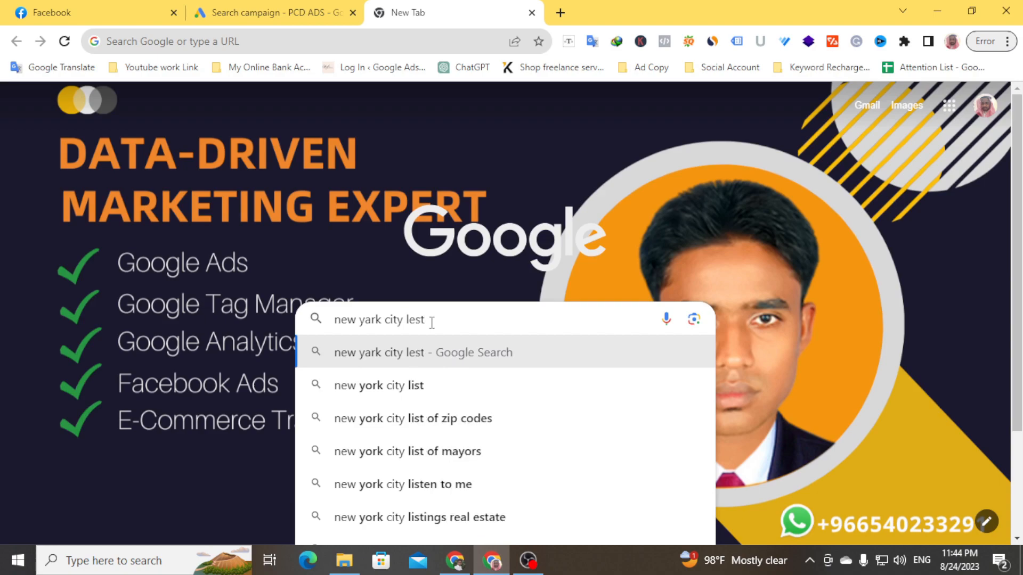
click(401, 386)
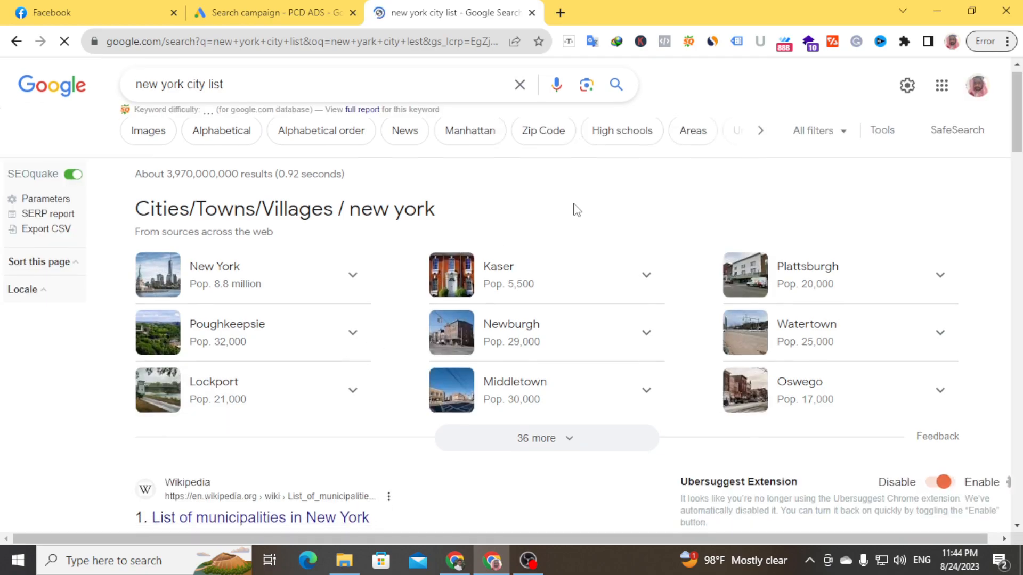
Dismiss Google's location permission request and expand the New York entry among the listed cities.
scroll(436, 264, down, 5)
scroll(434, 262, up, 6)
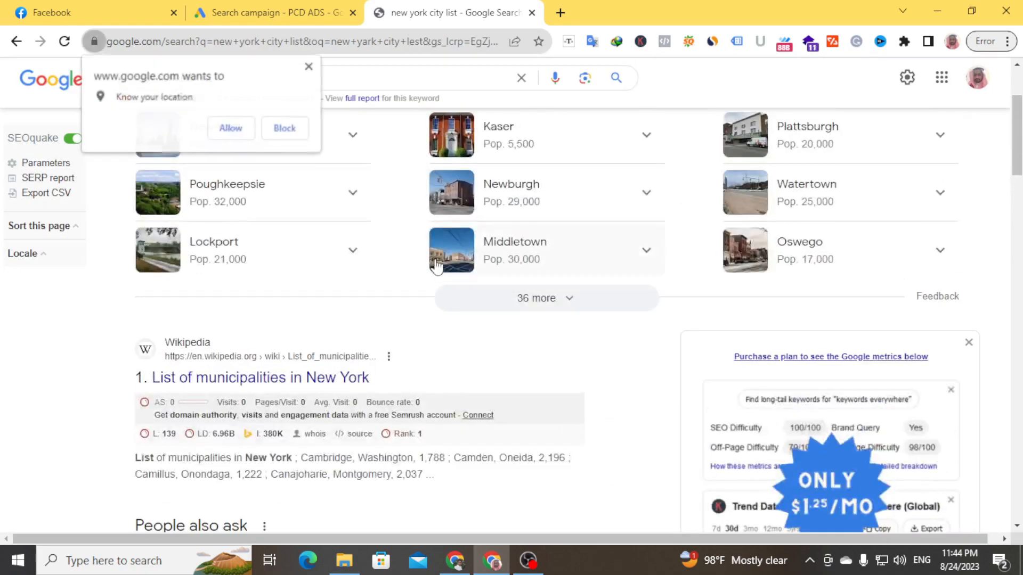
click(309, 65)
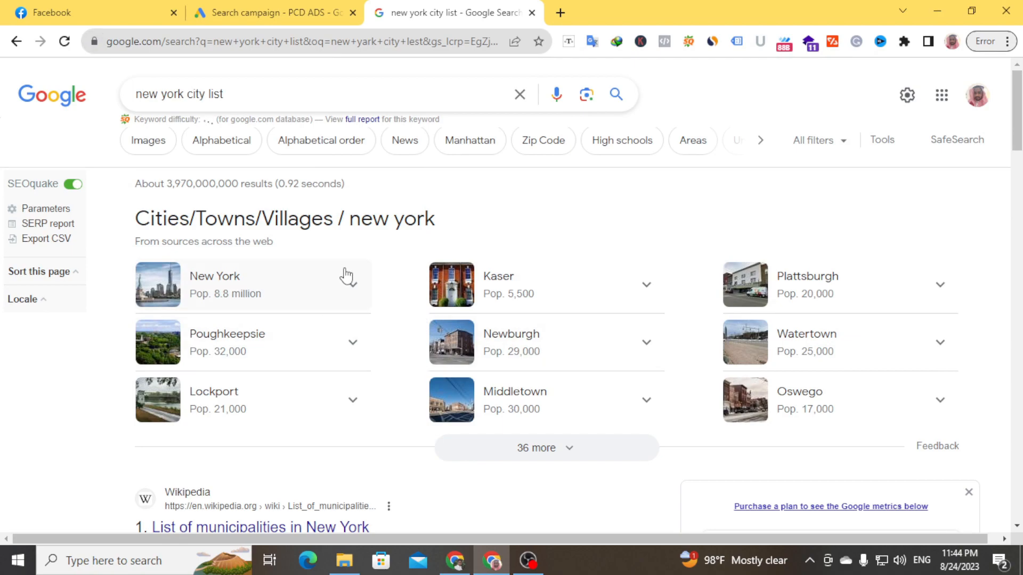
click(350, 291)
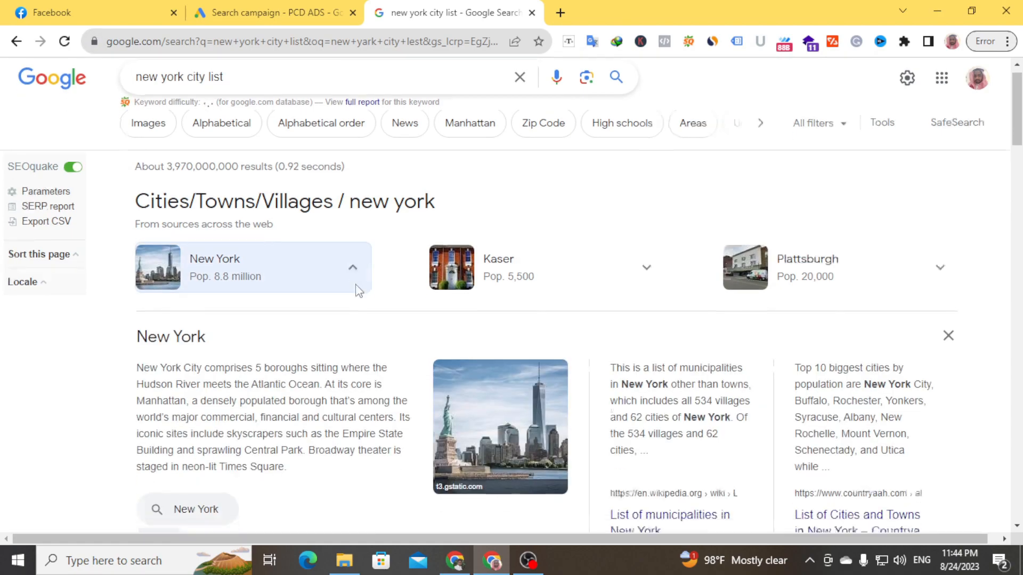
Look through the search results for city lists and open Wikipedia's "List of towns in New York".
scroll(475, 326, down, 15)
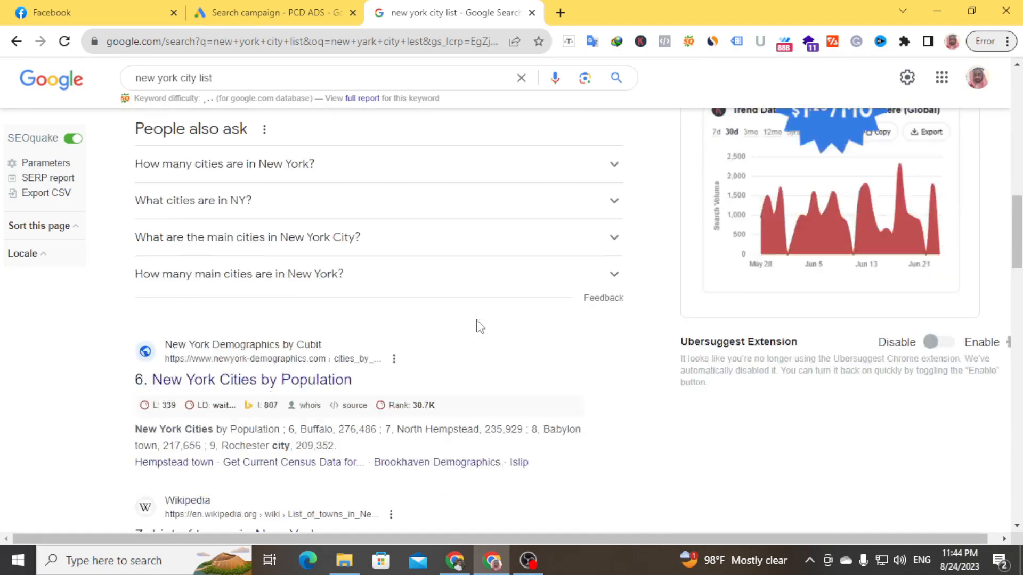
scroll(480, 326, down, 10)
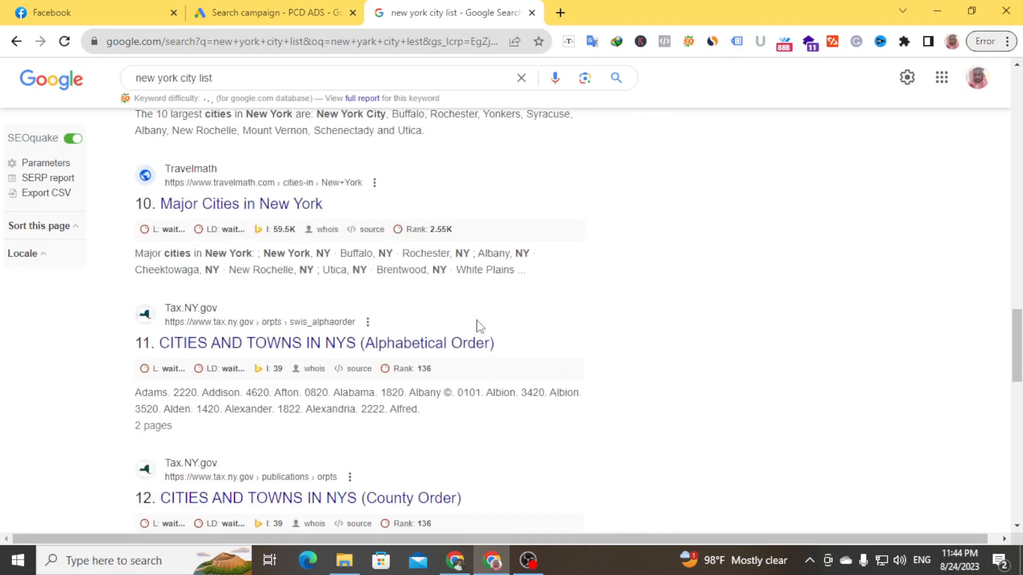
scroll(478, 321, up, 5)
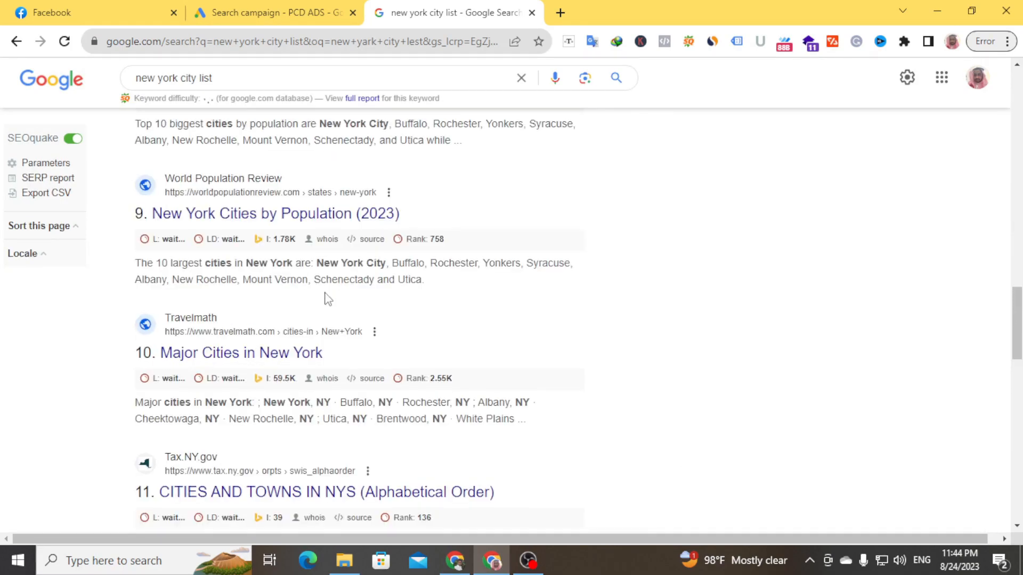
scroll(327, 300, up, 5)
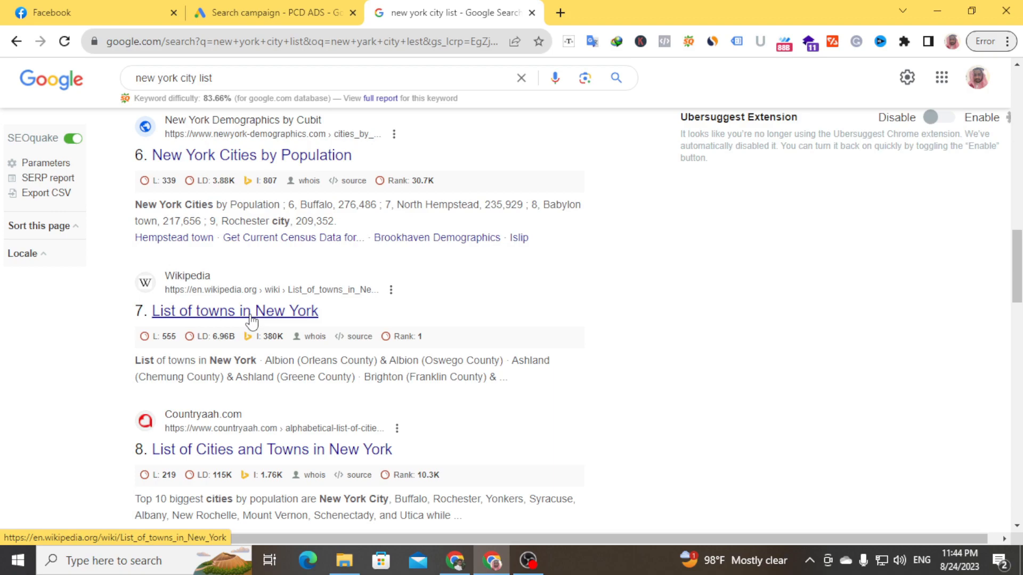
scroll(252, 321, up, 3)
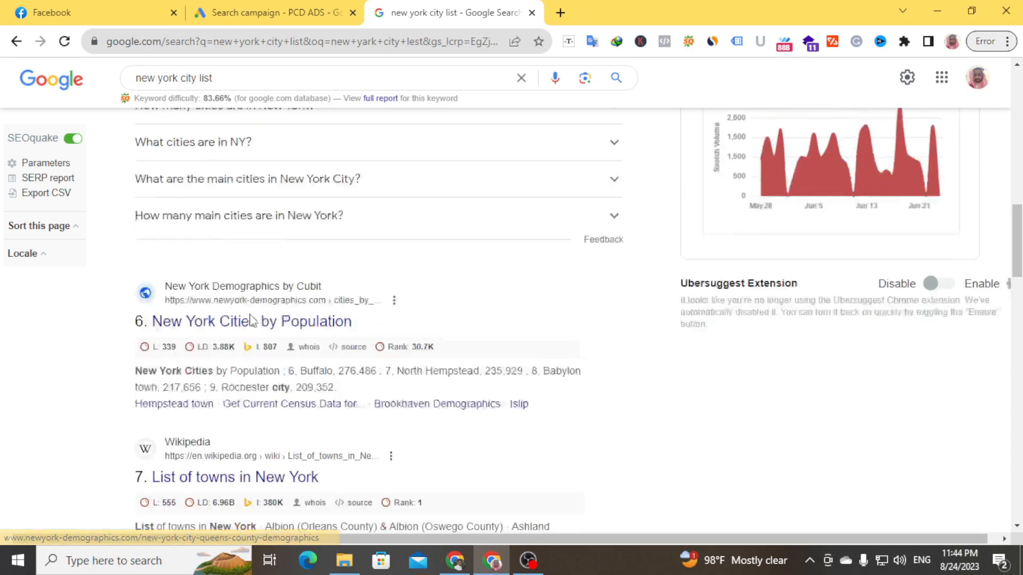
scroll(252, 321, down, 2)
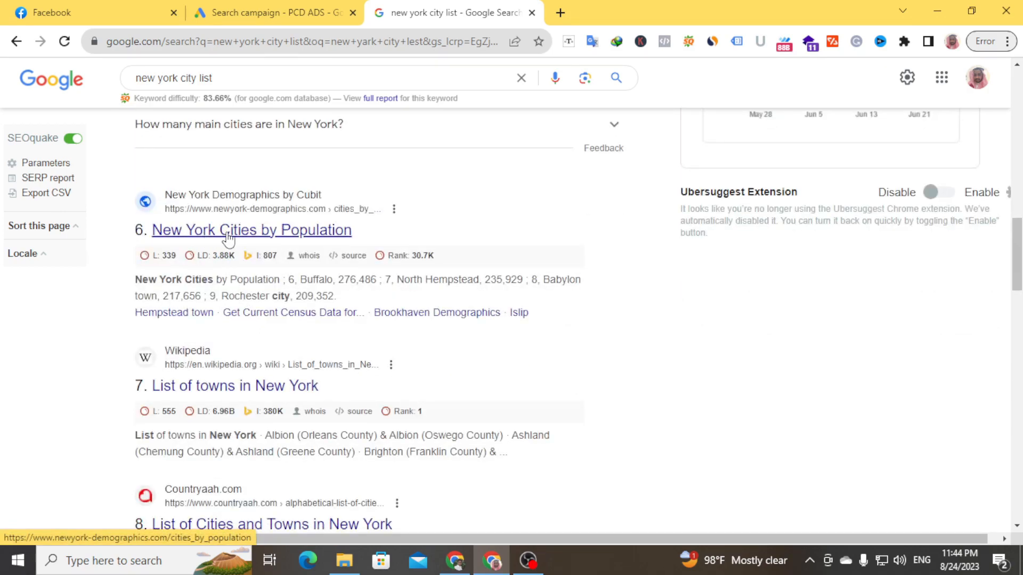
scroll(267, 237, up, 3)
scroll(270, 237, down, 4)
click(285, 313)
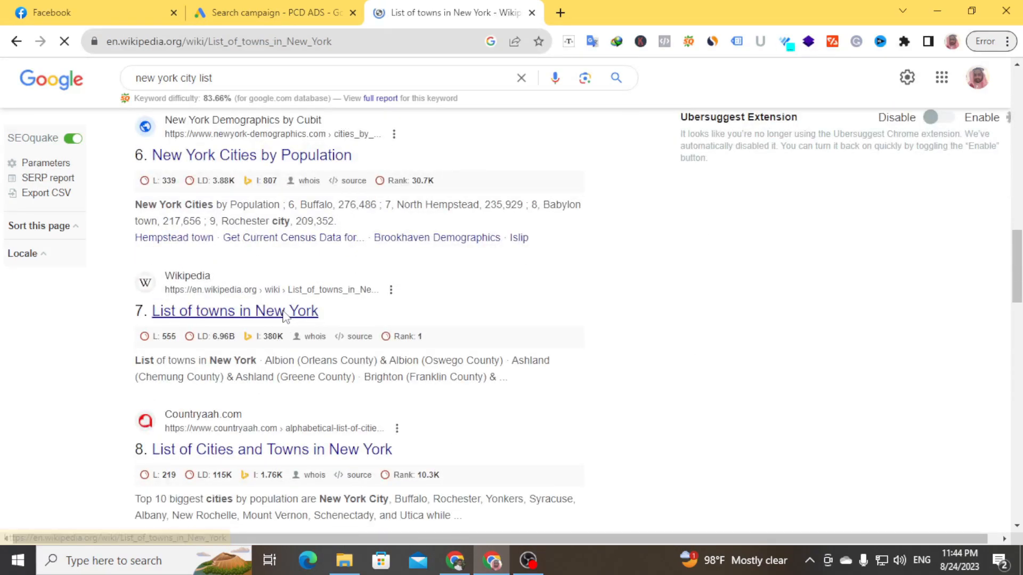
Examine the Towns in New York table on the Wikipedia page, dismissing the Grammarly citation notice.
scroll(463, 315, down, 5)
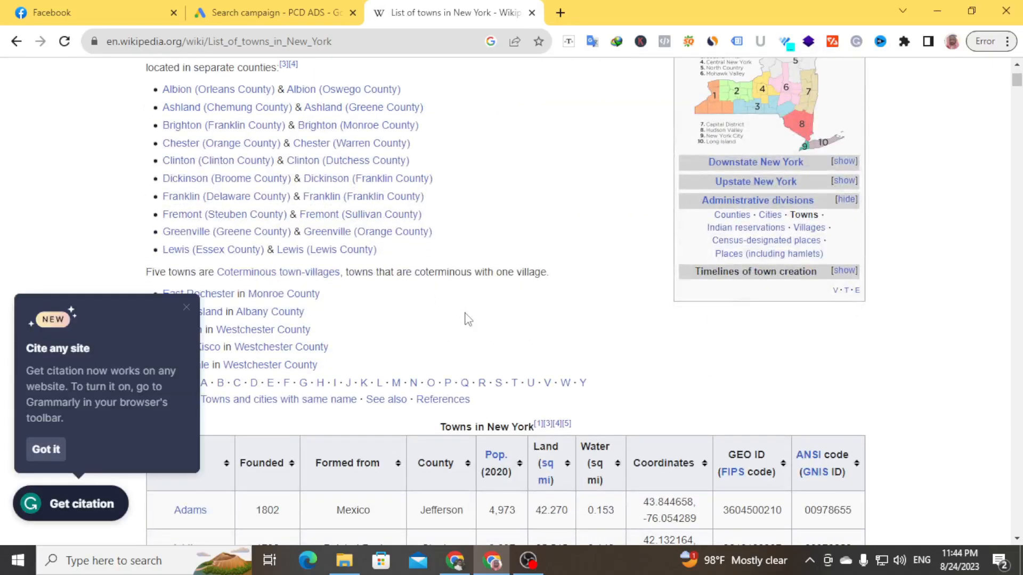
scroll(468, 320, down, 4)
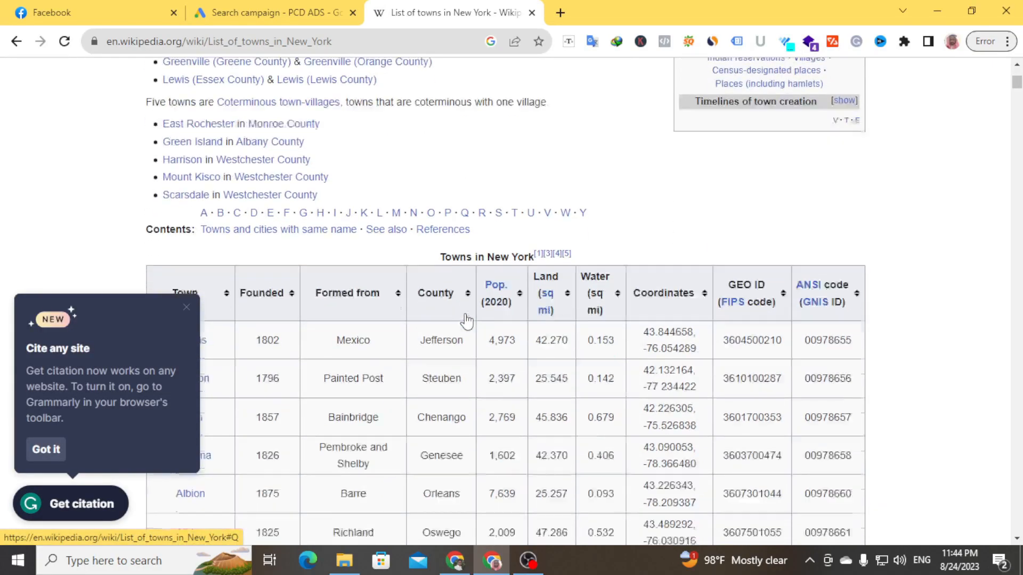
click(186, 308)
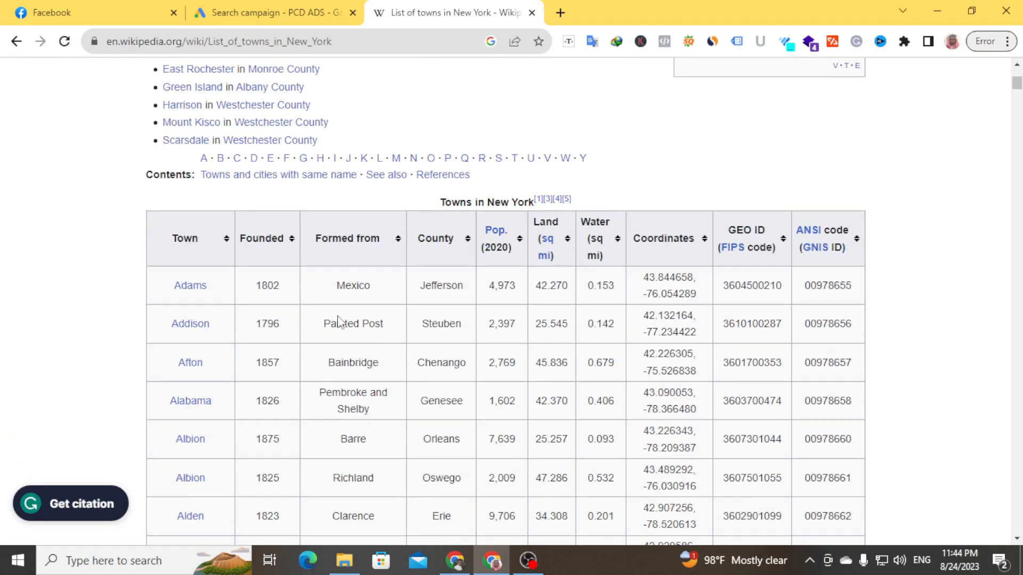
scroll(341, 321, down, 1)
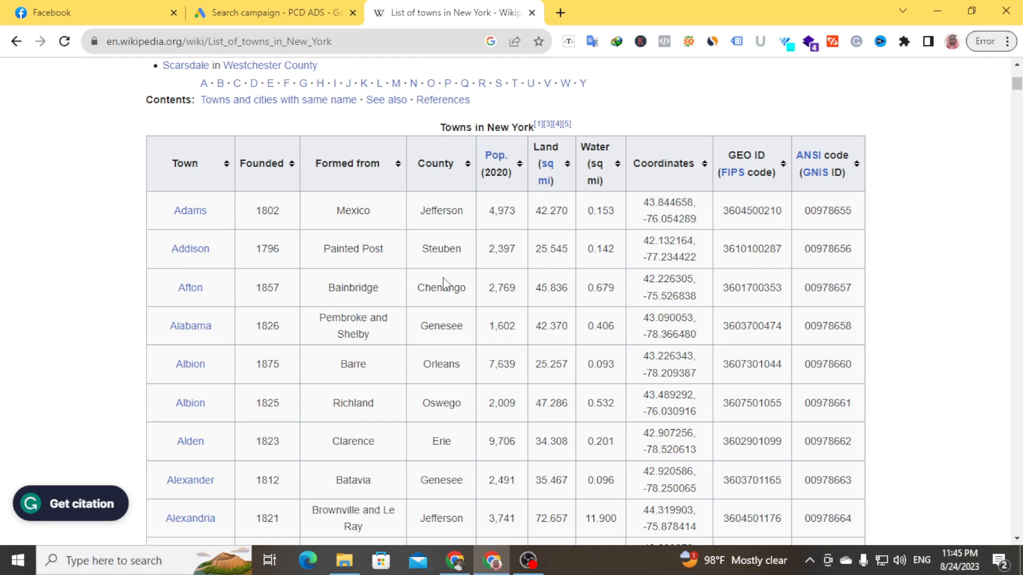
Find the town Alden in the Towns in New York table and copy its name.
scroll(444, 282, down, 5)
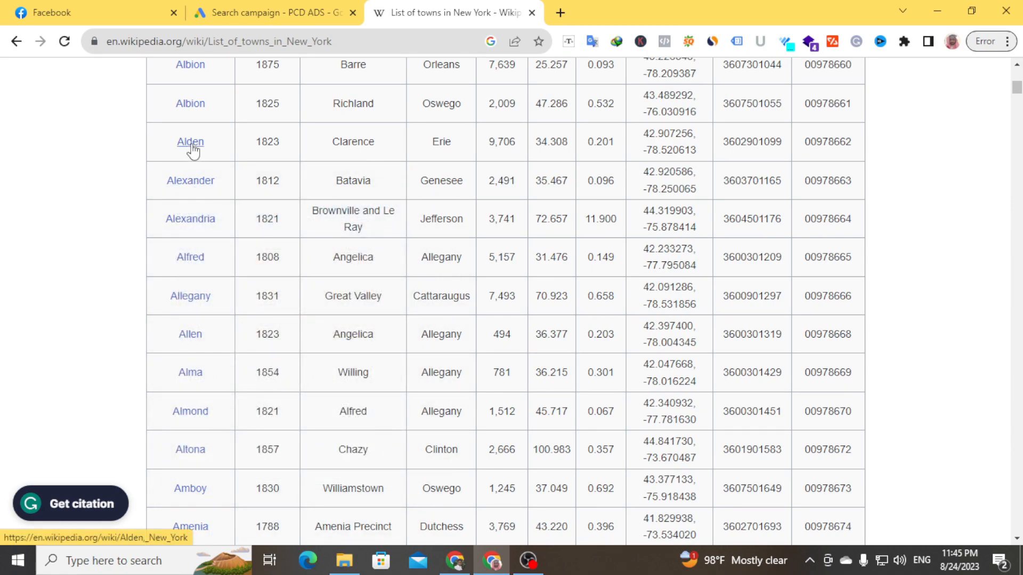
mouse_move(193, 151)
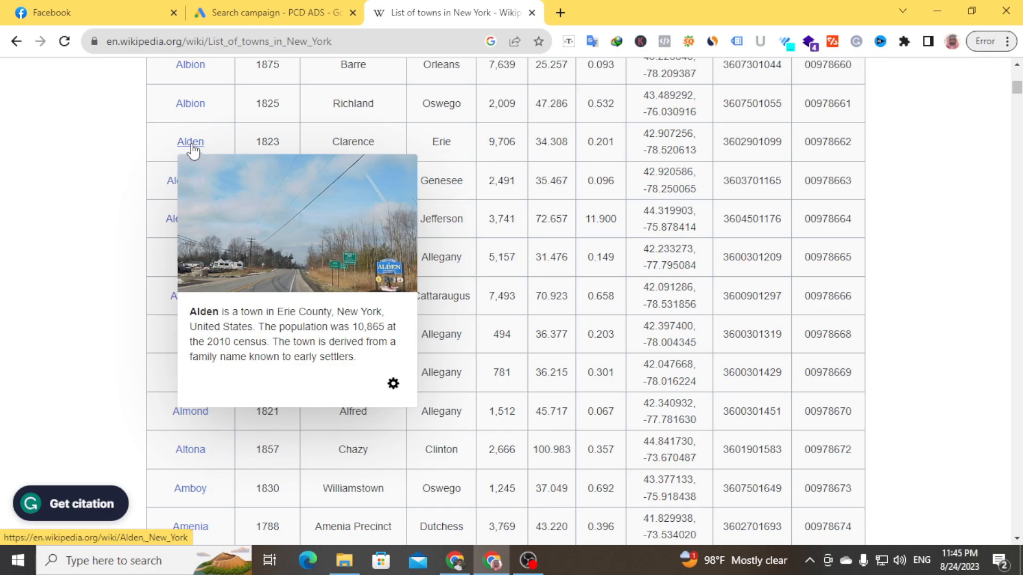
right_click(192, 144)
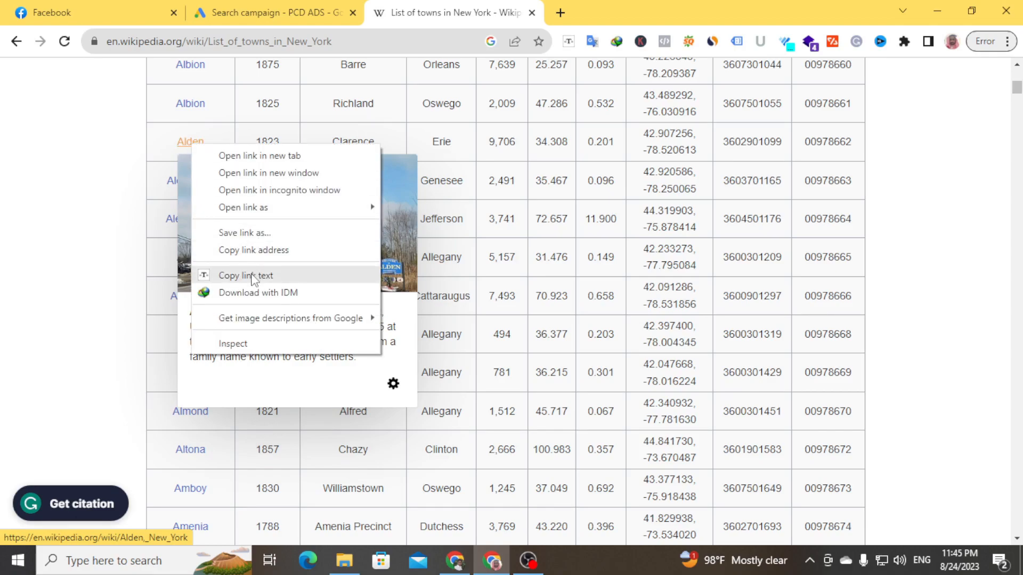
click(253, 276)
Switch to Google Ads, search for Alden in location targeting, target Alden, Minnesota, and exclude Alden, New York.
click(301, 12)
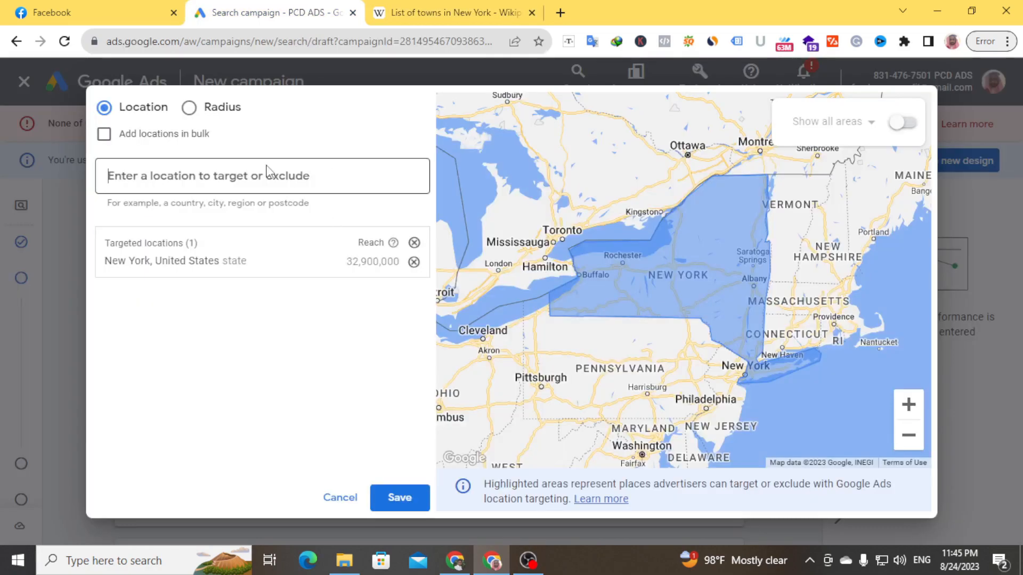
click(257, 181)
key(ctrl+v)
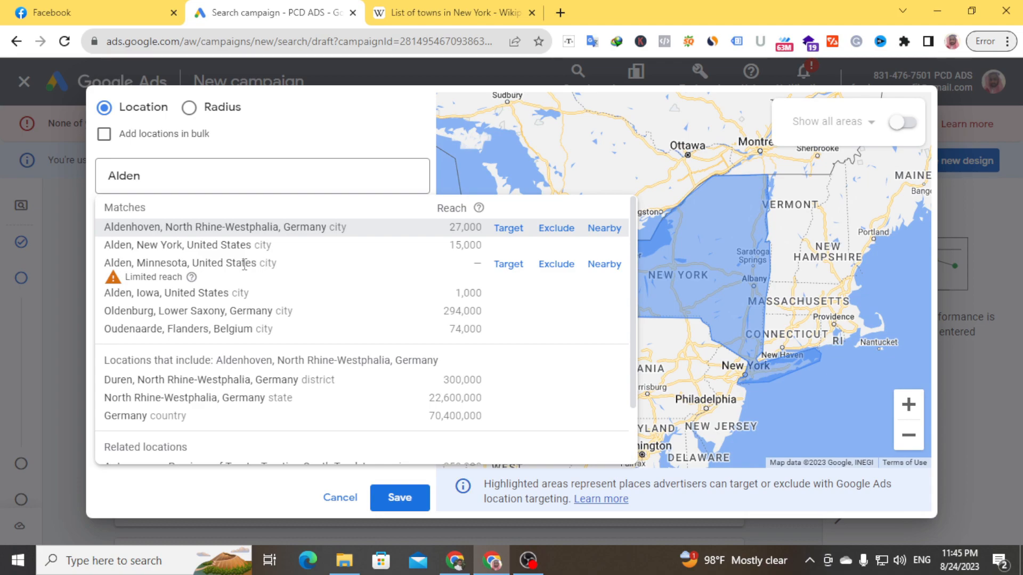
drag(194, 263, 256, 264)
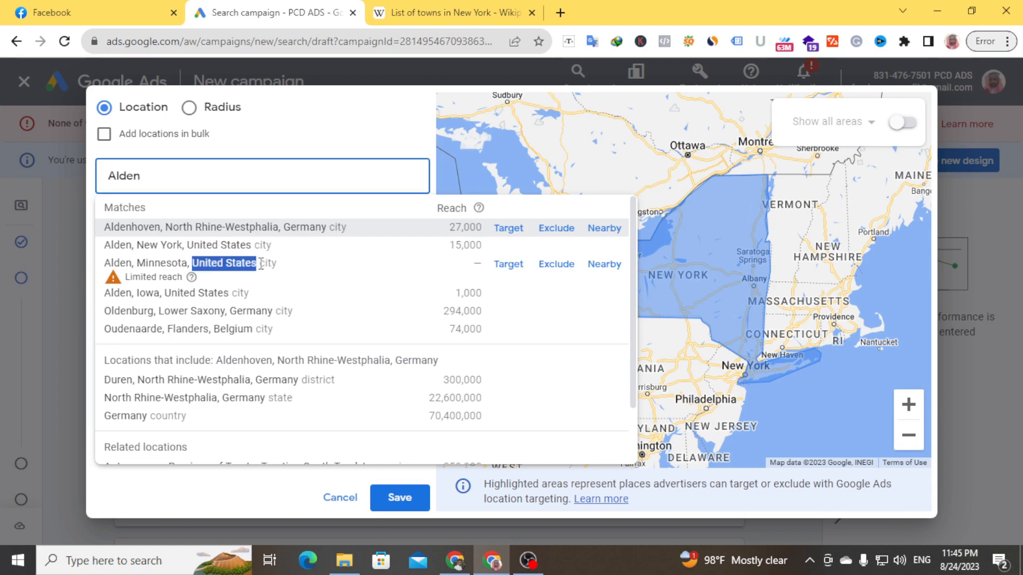
click(261, 264)
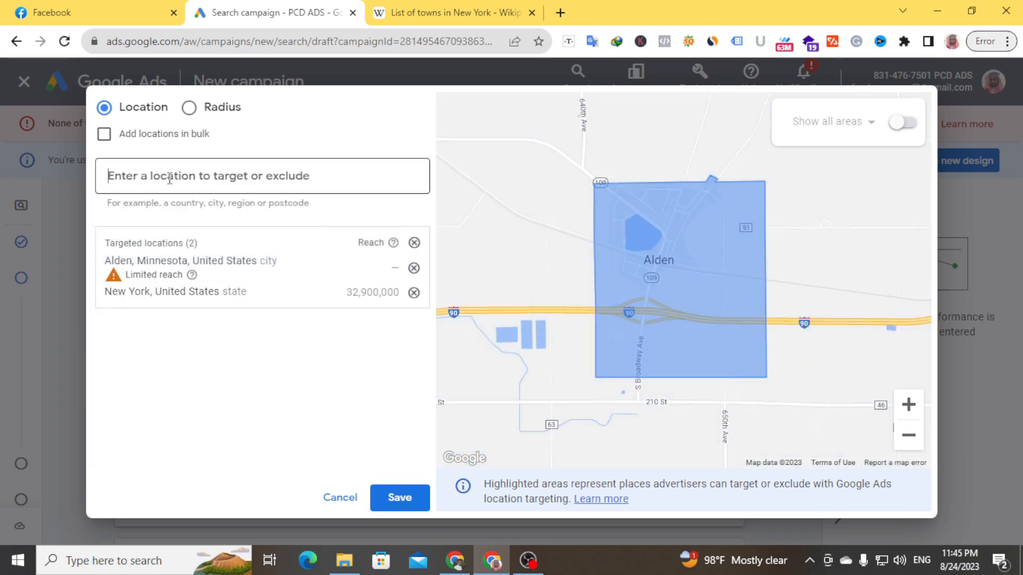
text(Alden)
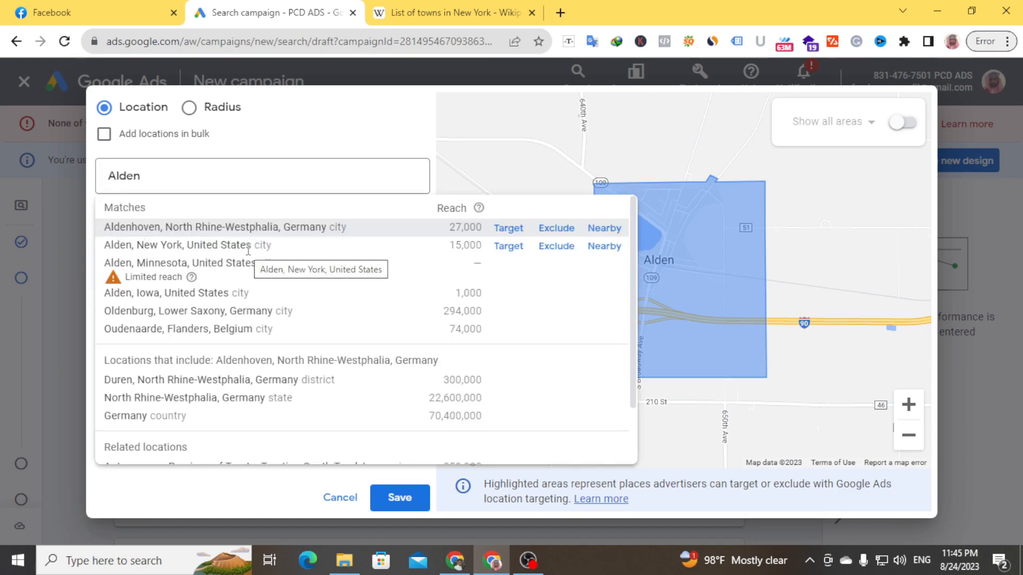
click(549, 253)
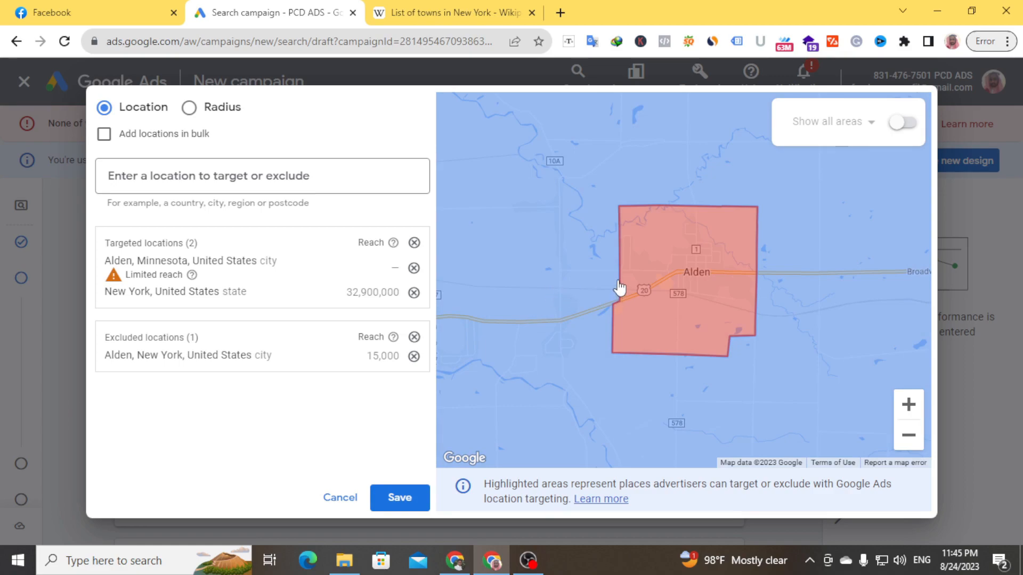
Examine on the map how the excluded Alden area sits within the targeted New York state.
click(909, 437)
click(909, 438)
click(908, 438)
click(909, 438)
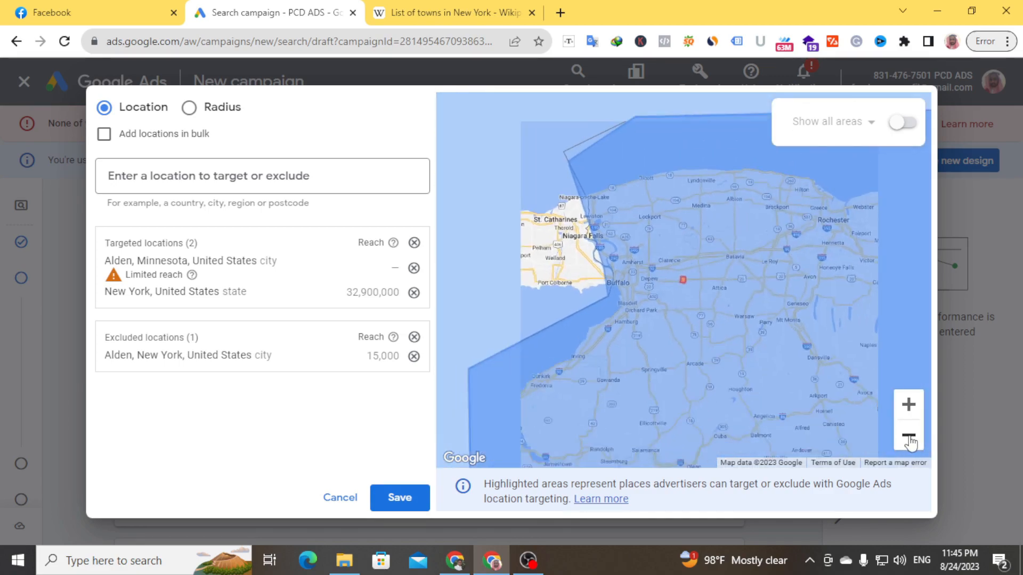
click(909, 438)
click(909, 438)
click(909, 438)
click(909, 438)
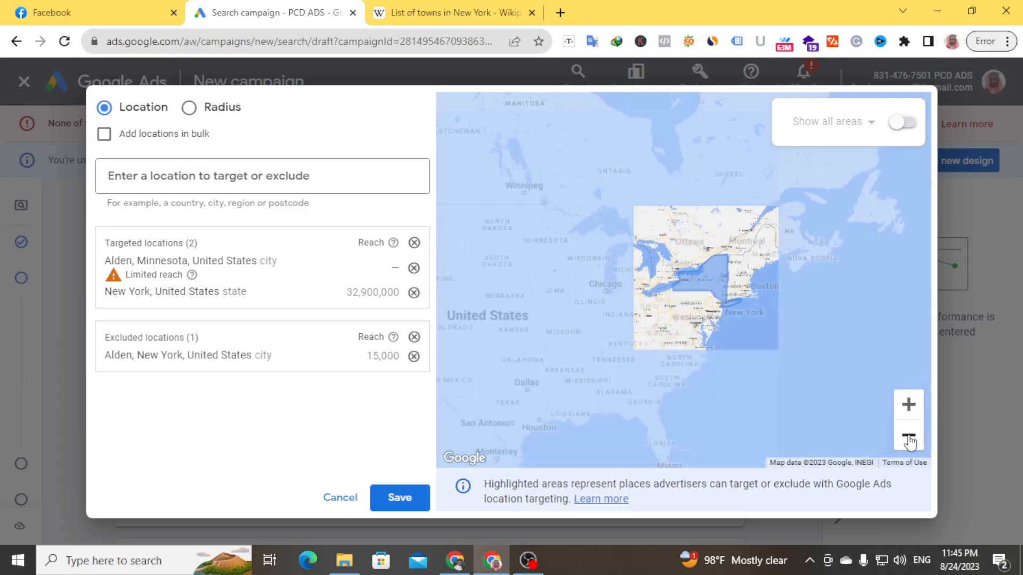
click(909, 405)
click(909, 405)
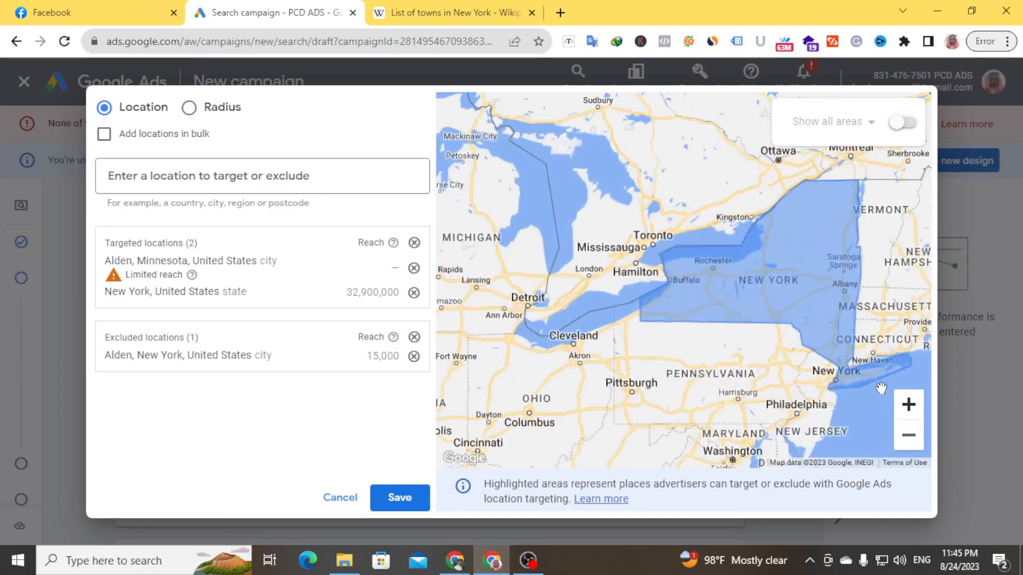
click(910, 407)
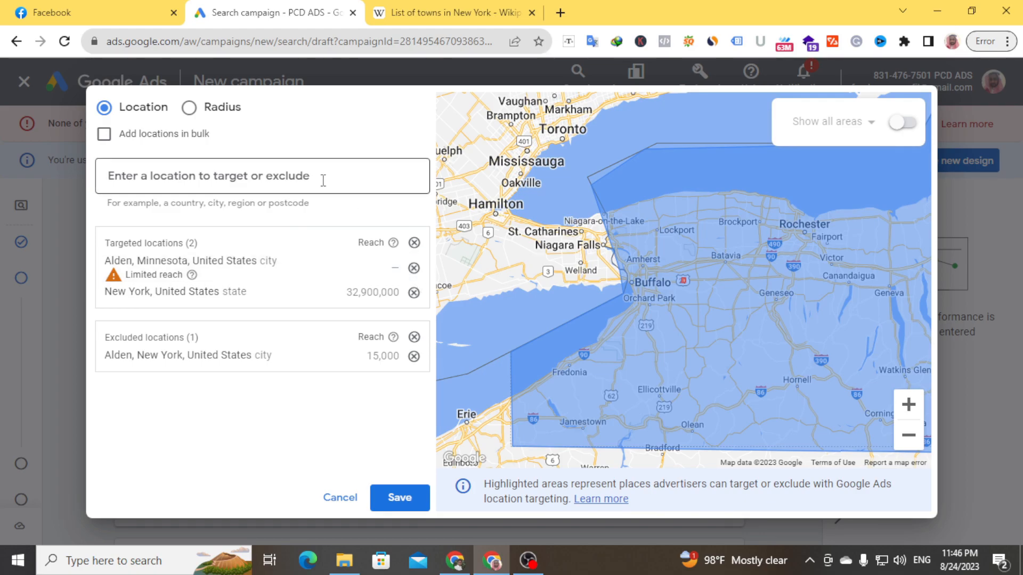
Search the targetable locations for "new yark".
text(new)
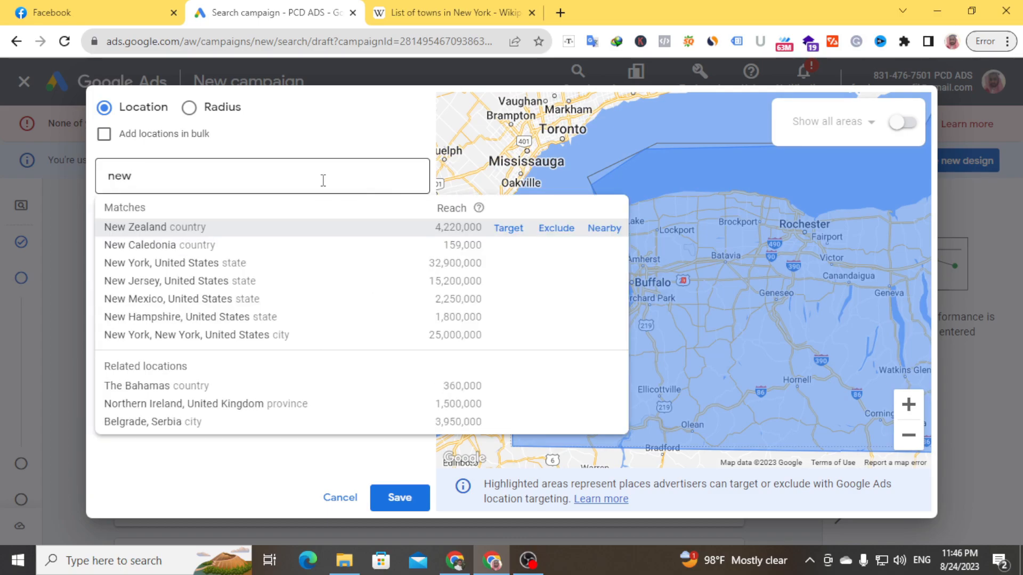
text( yark)
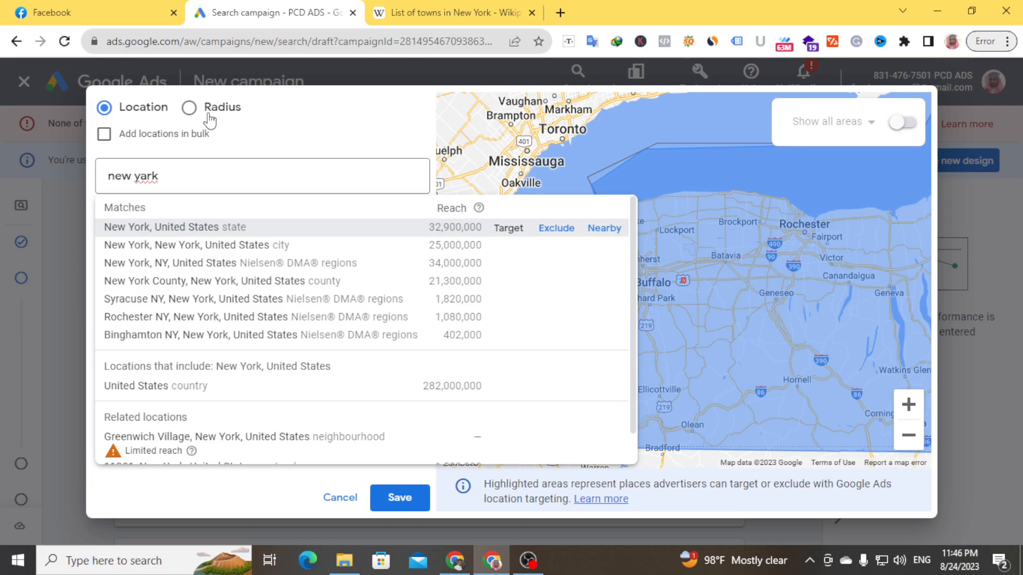
Switch to radius targeting and clear all targeted and excluded locations.
click(191, 109)
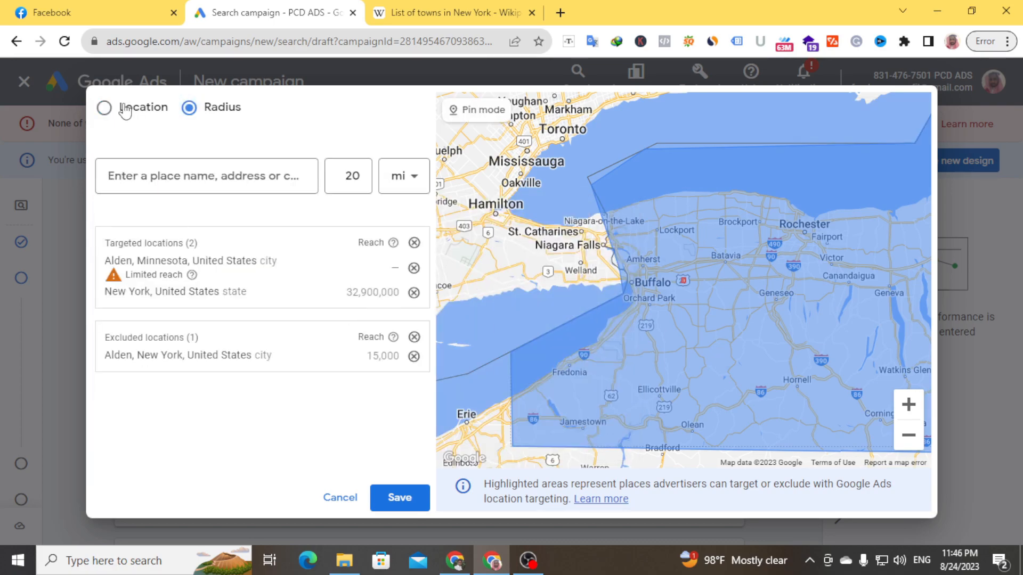
drag(117, 113, 170, 113)
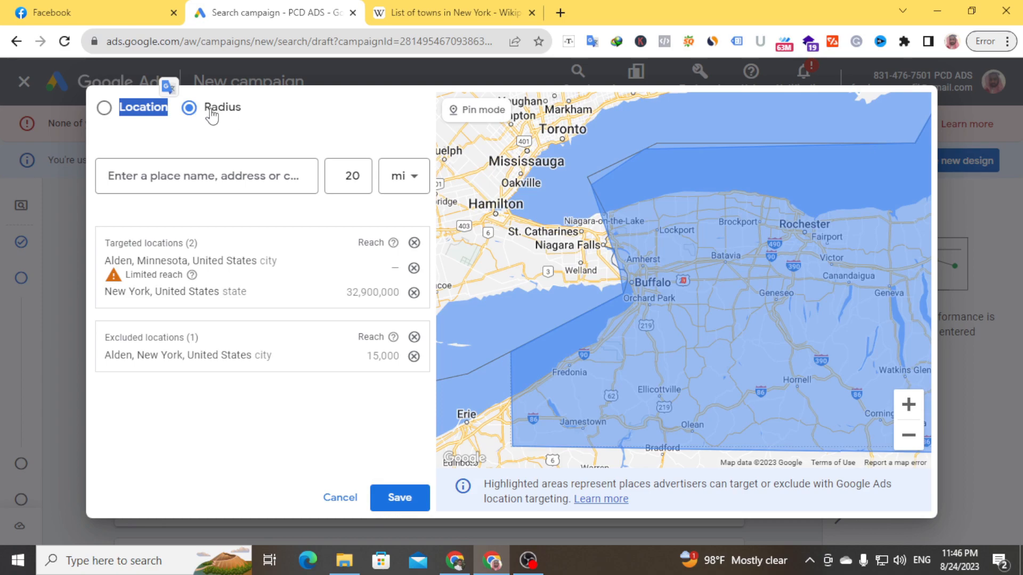
drag(202, 107, 256, 109)
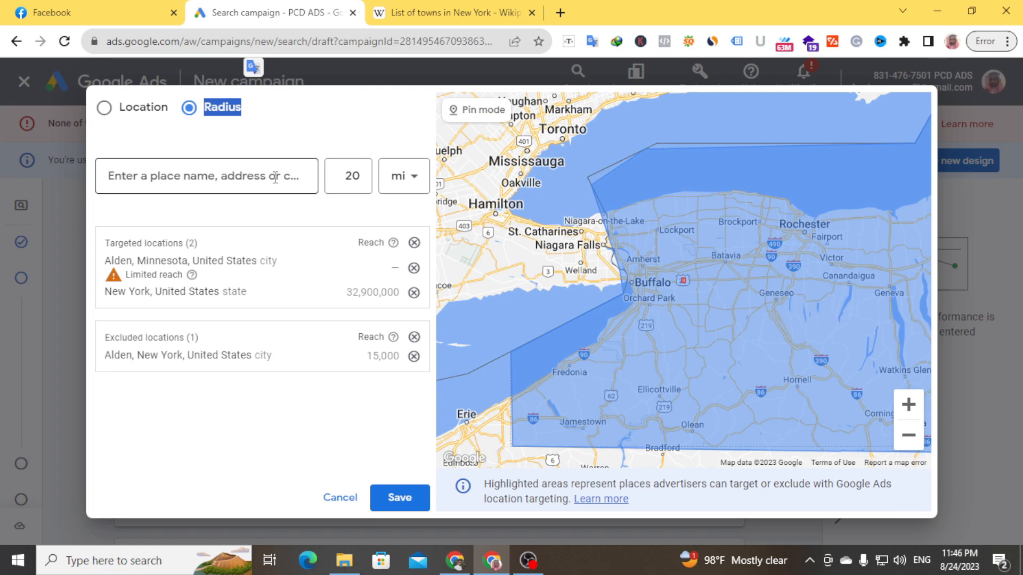
click(414, 243)
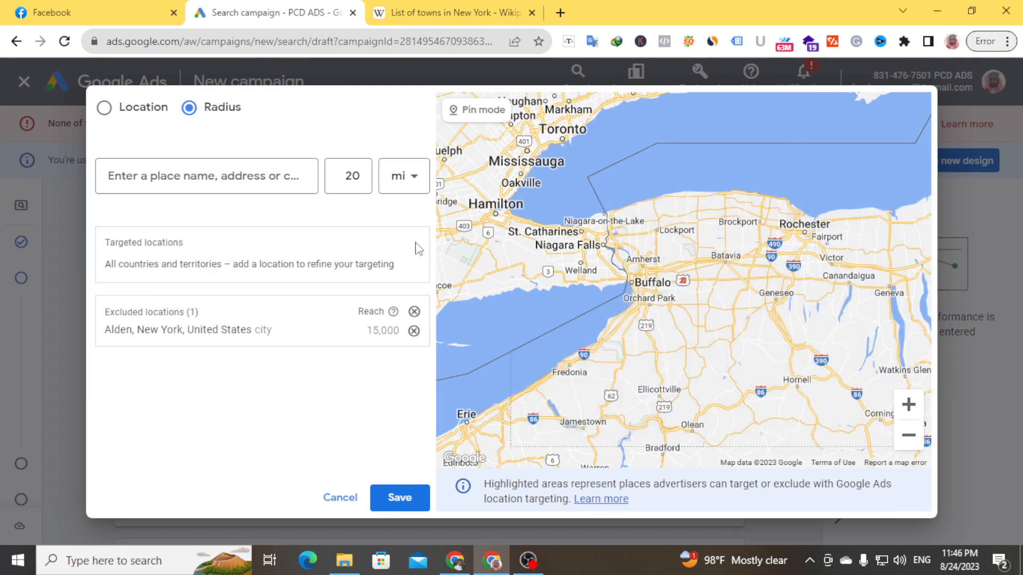
click(414, 326)
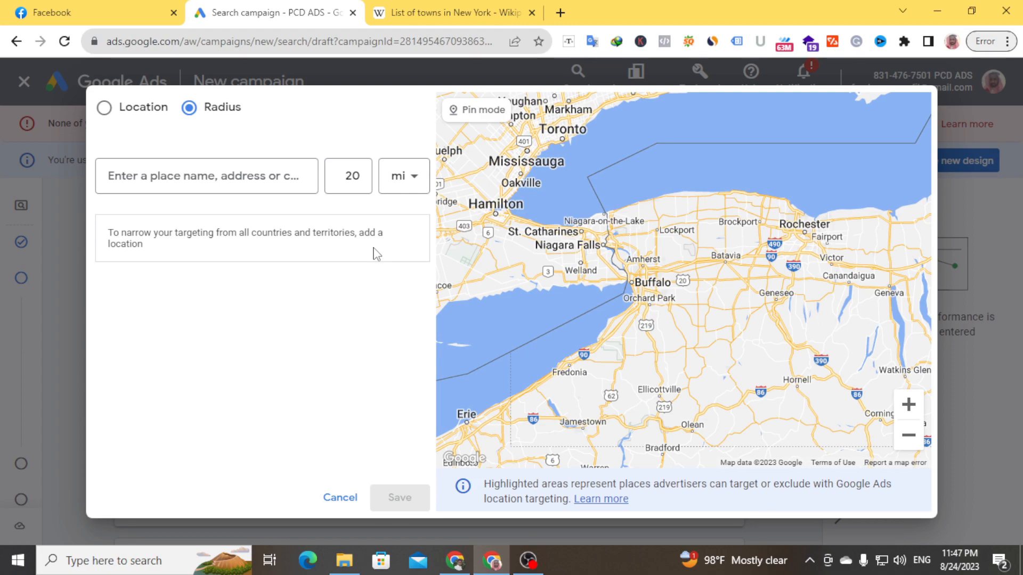
Search for Alden in radius targeting and again in location targeting to compare the suggestions.
click(216, 176)
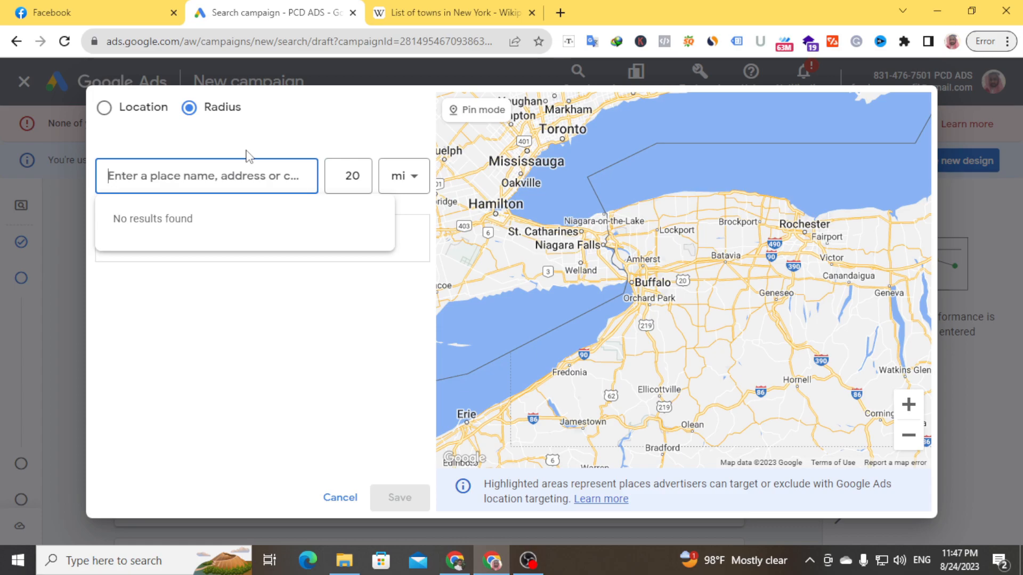
text(Alden)
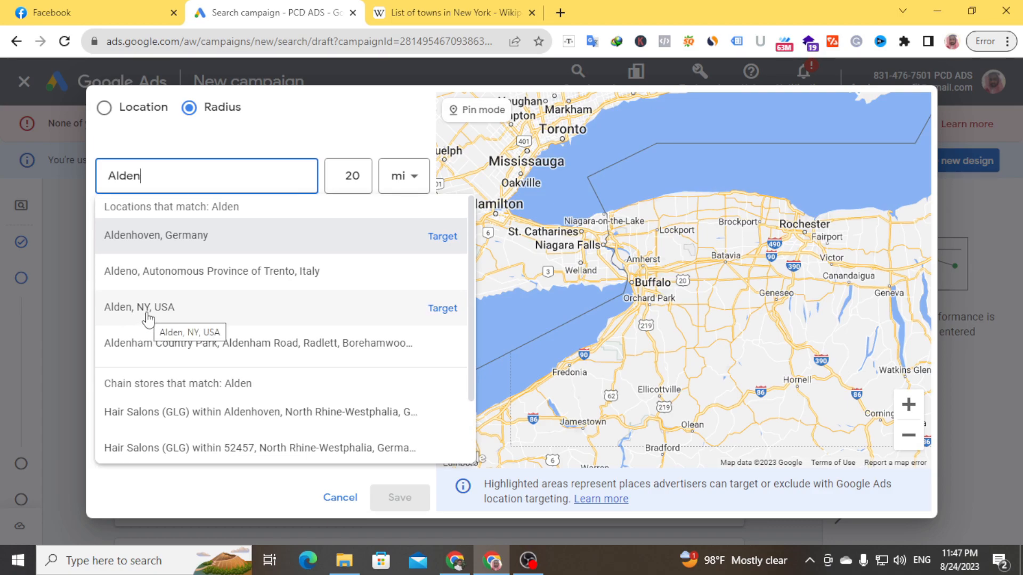
click(141, 107)
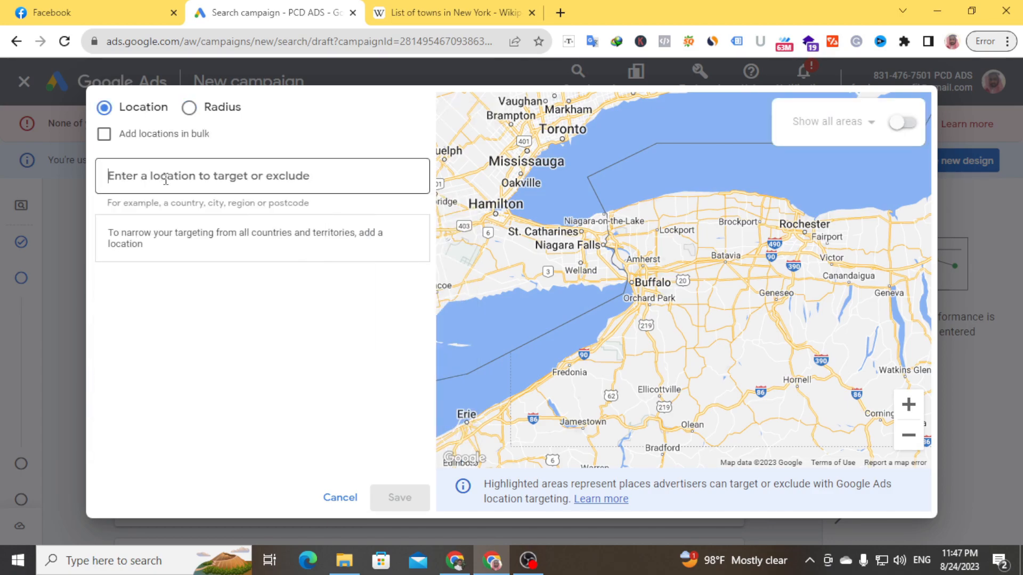
click(166, 180)
text(Alden)
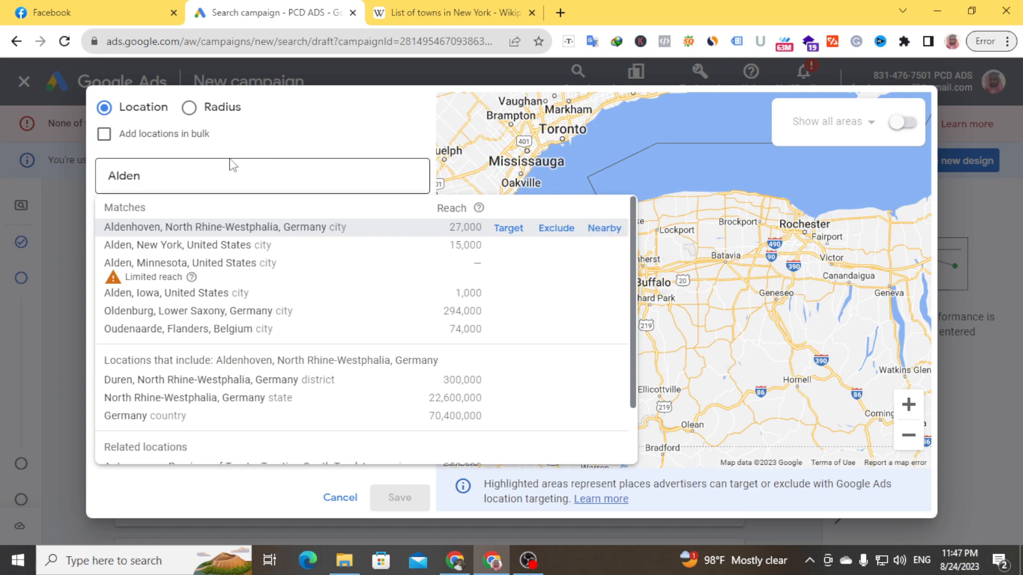
Try targeting a 20 mi radius around Alden, NY, USA, and remove that target.
click(191, 109)
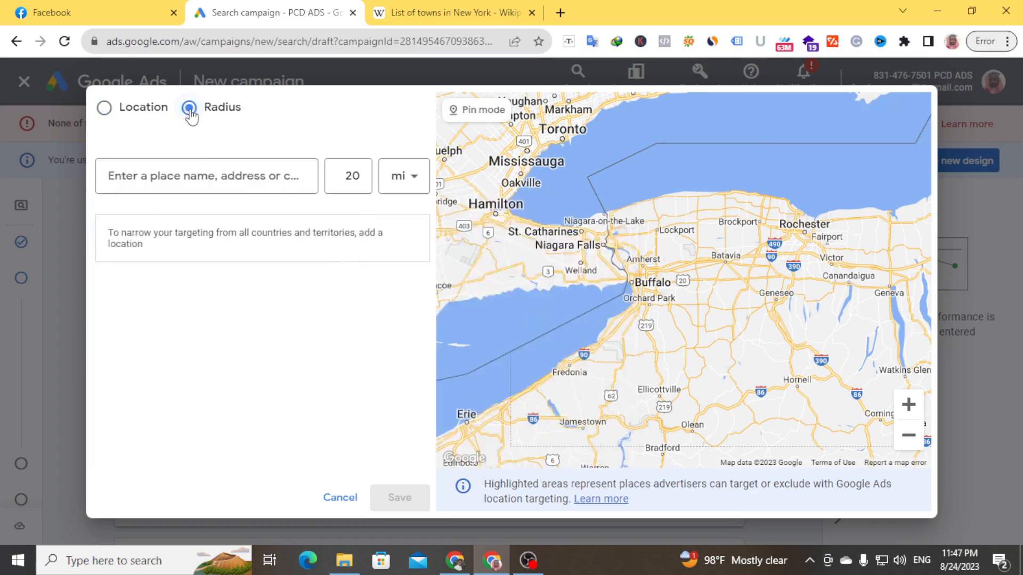
click(203, 178)
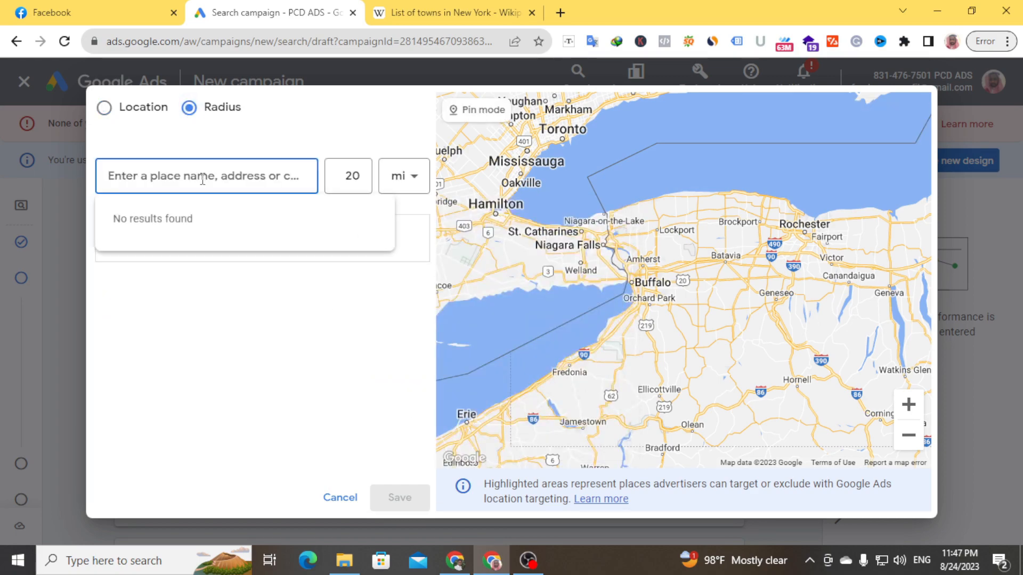
text(Alden)
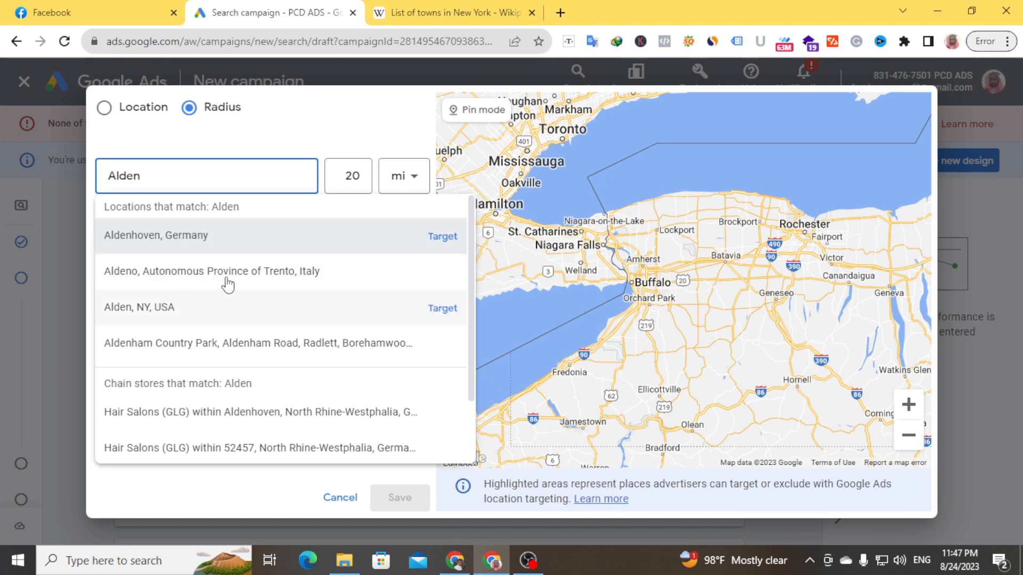
click(447, 312)
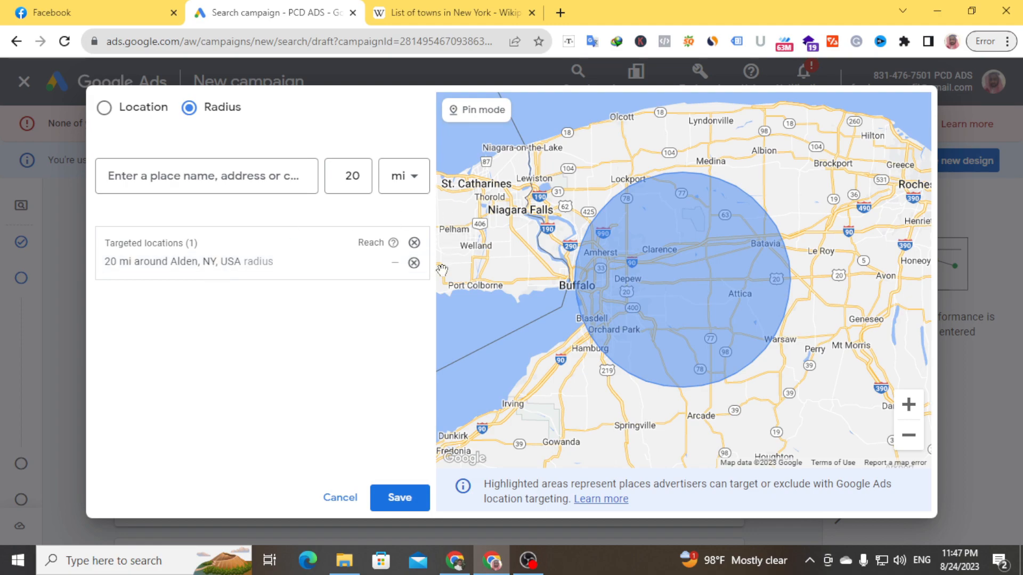
click(414, 263)
Search for Alden as the centre of a radius target.
click(210, 170)
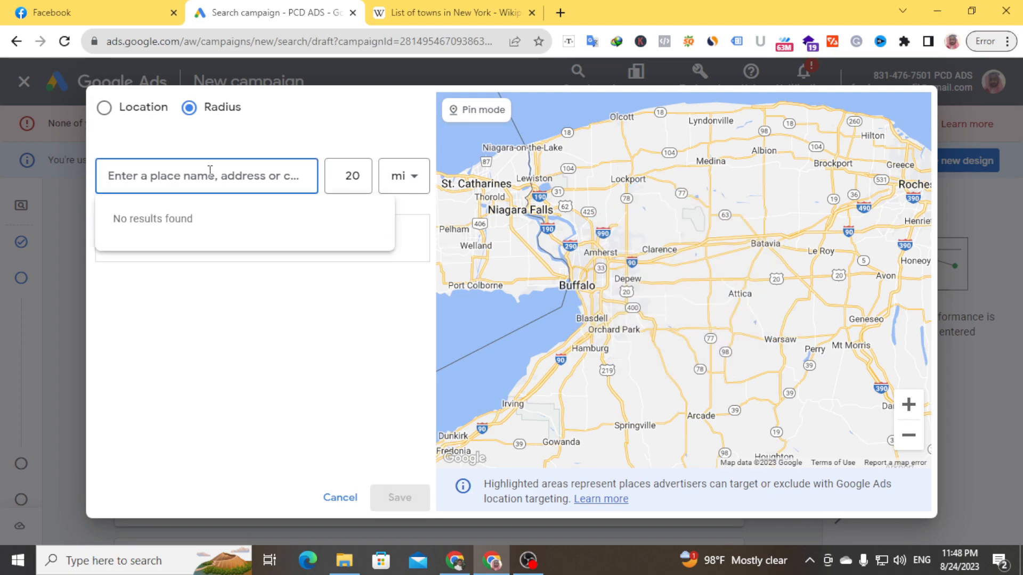
text(Alden)
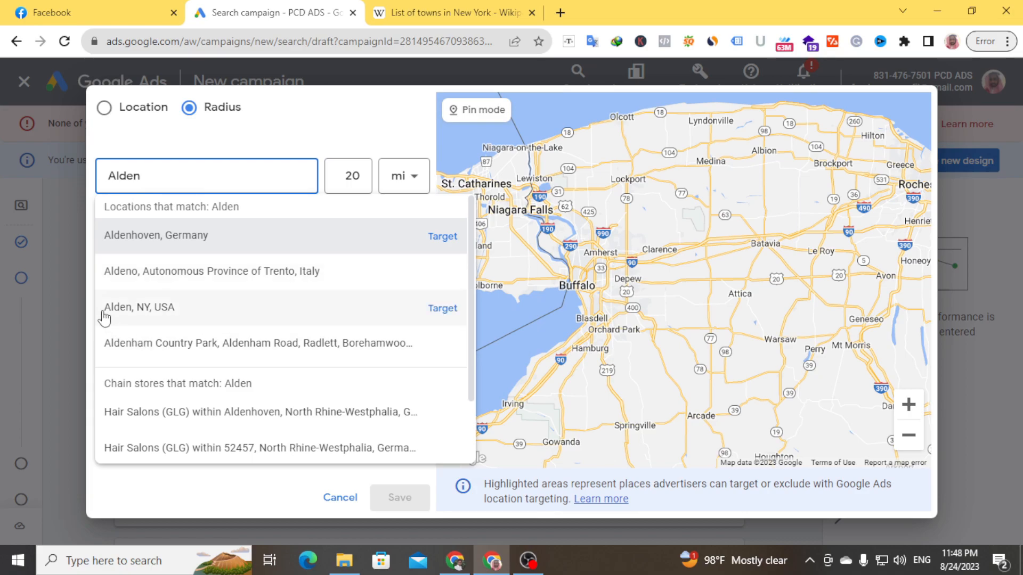
Frame and mark the Alden, NY, USA suggestion in a screenshot capture, and discard the capture.
key(Print)
drag(90, 288, 476, 331)
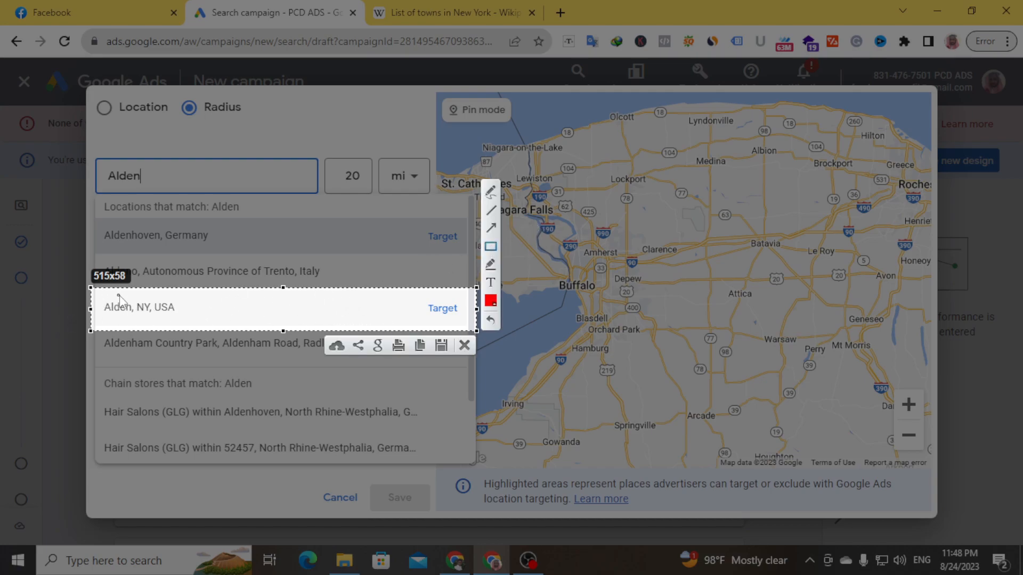
drag(137, 298, 192, 318)
click(465, 346)
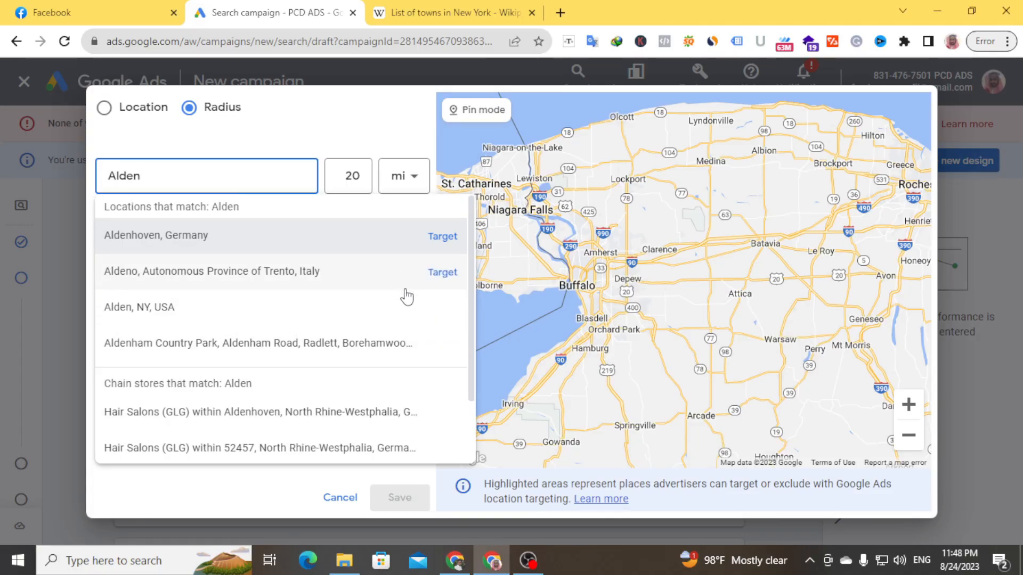
Set the targeting radius to 5 and its unit to km.
click(359, 174)
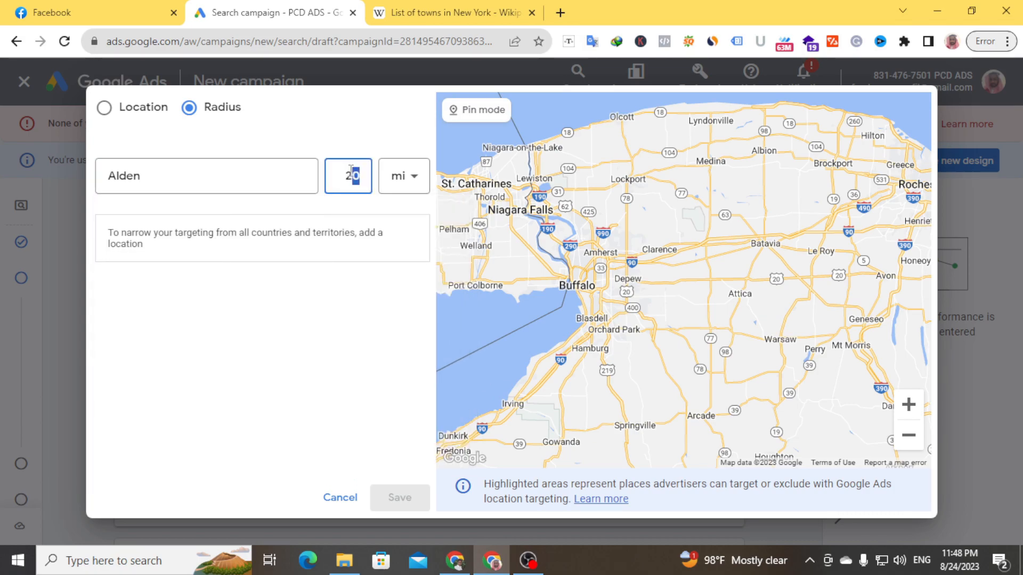
text(5)
click(404, 180)
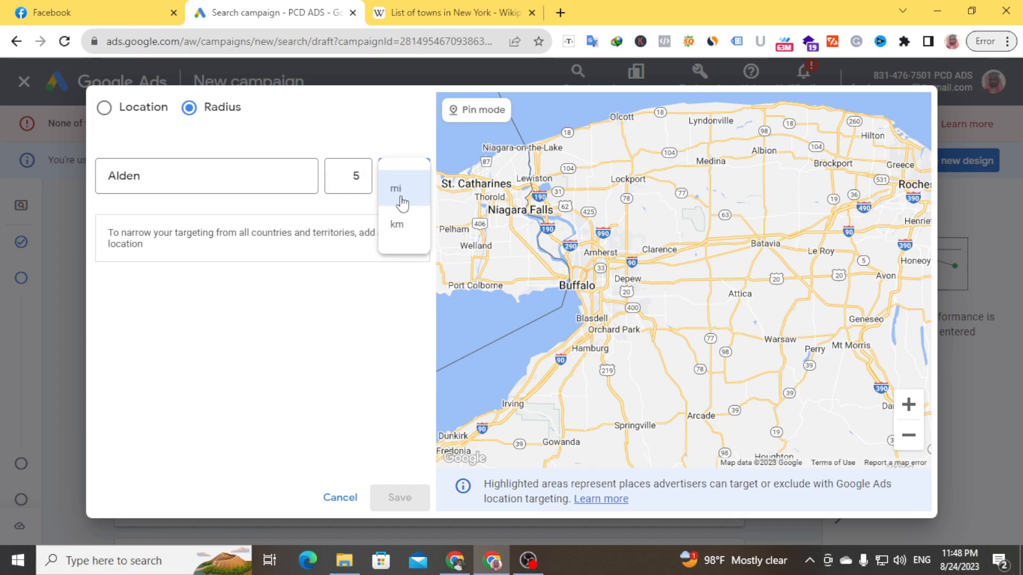
click(400, 228)
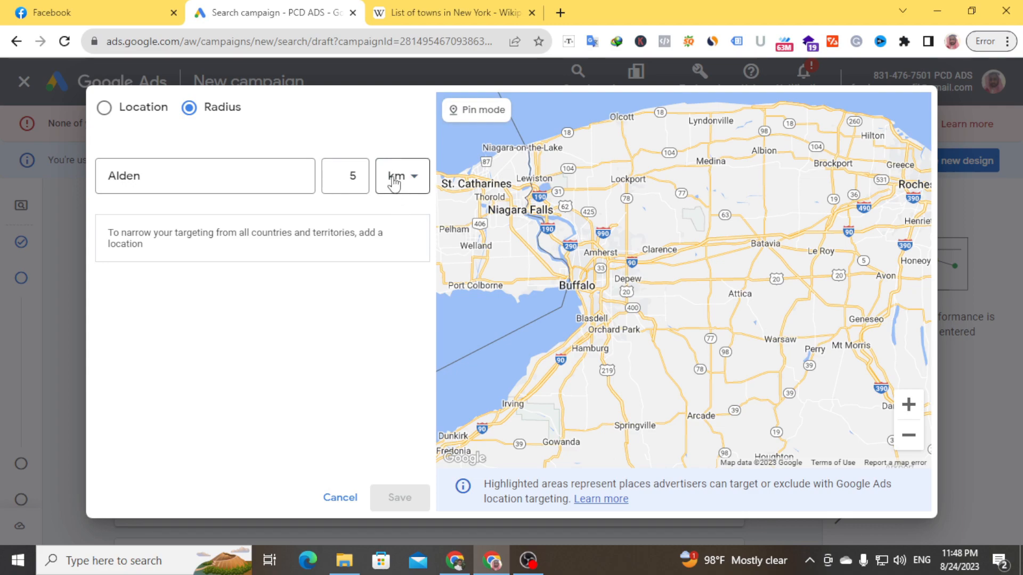
Set the radius unit to miles and target a 5 mi radius around Aldenhoven, Germany.
click(392, 182)
click(395, 198)
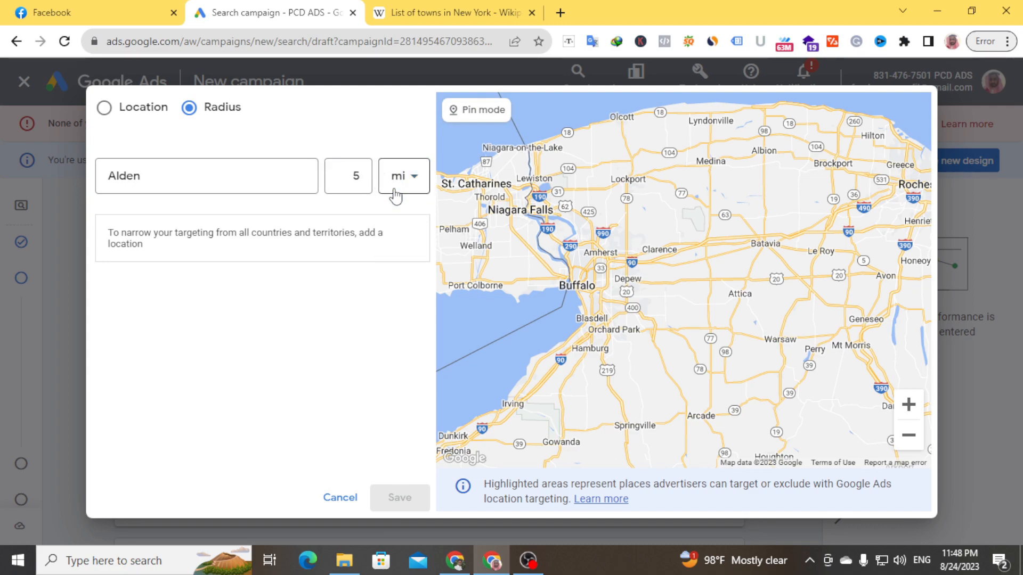
click(192, 180)
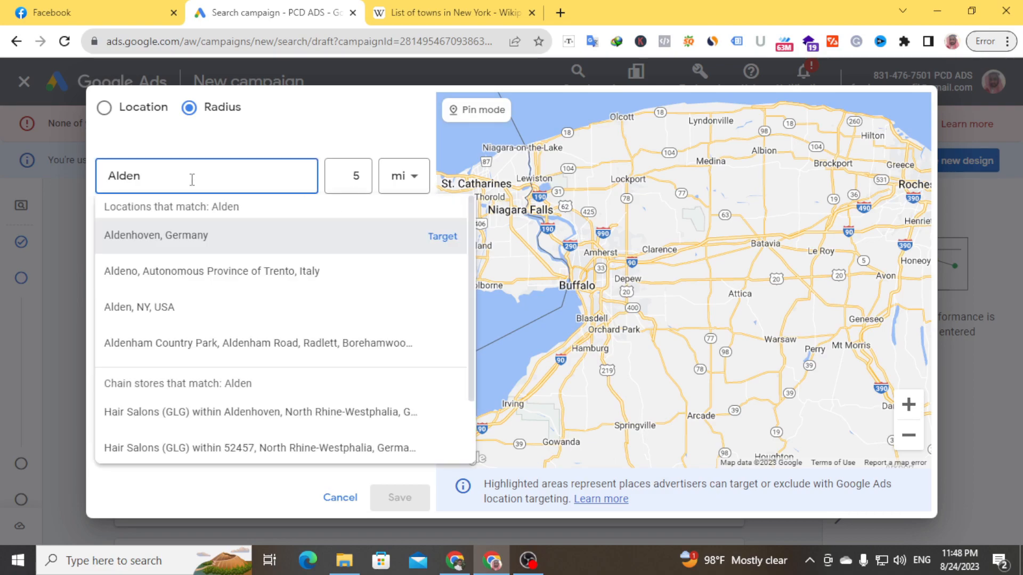
click(442, 236)
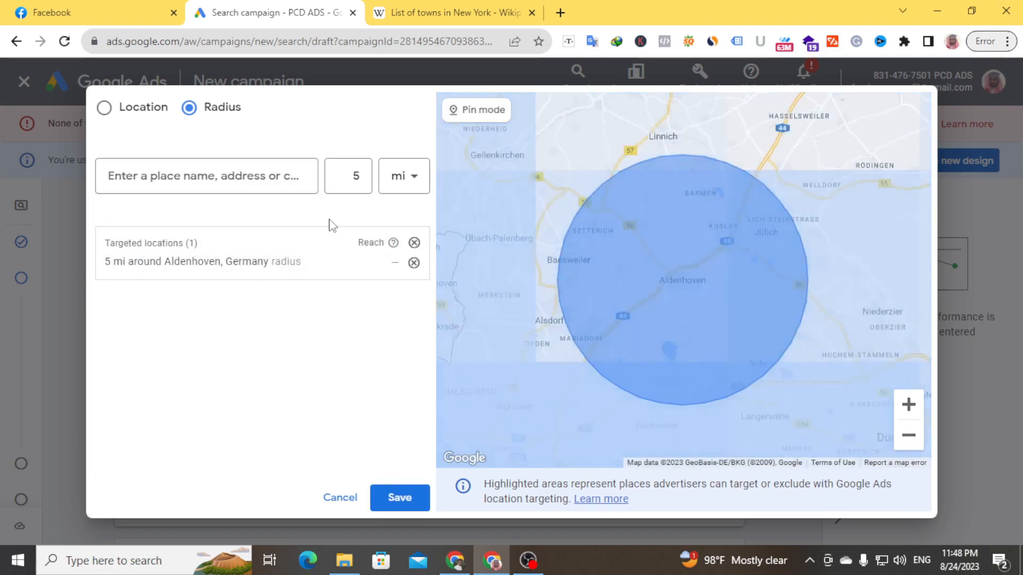
Set the radius unit to km and turn on Pin mode for the map.
click(402, 186)
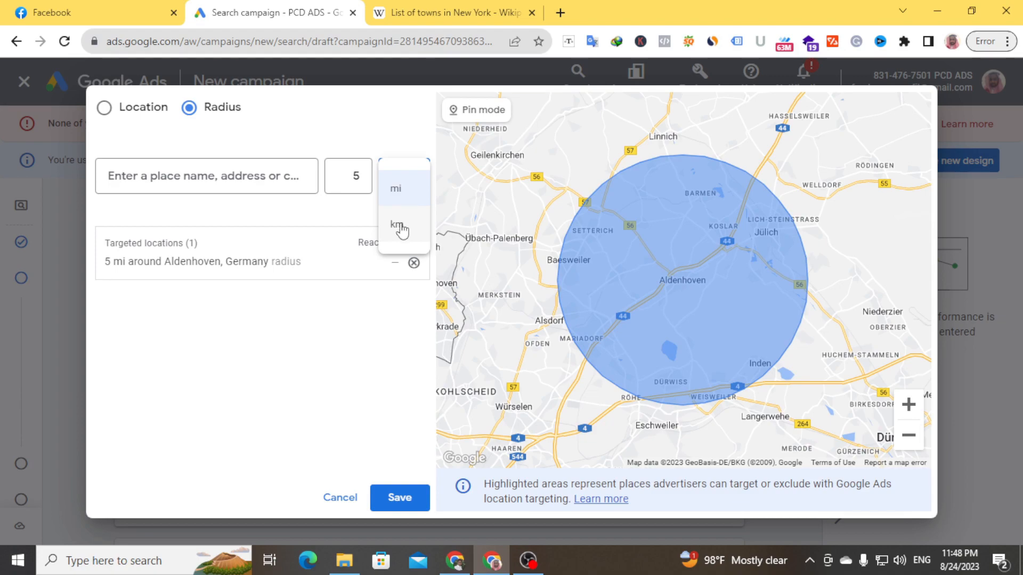
click(401, 224)
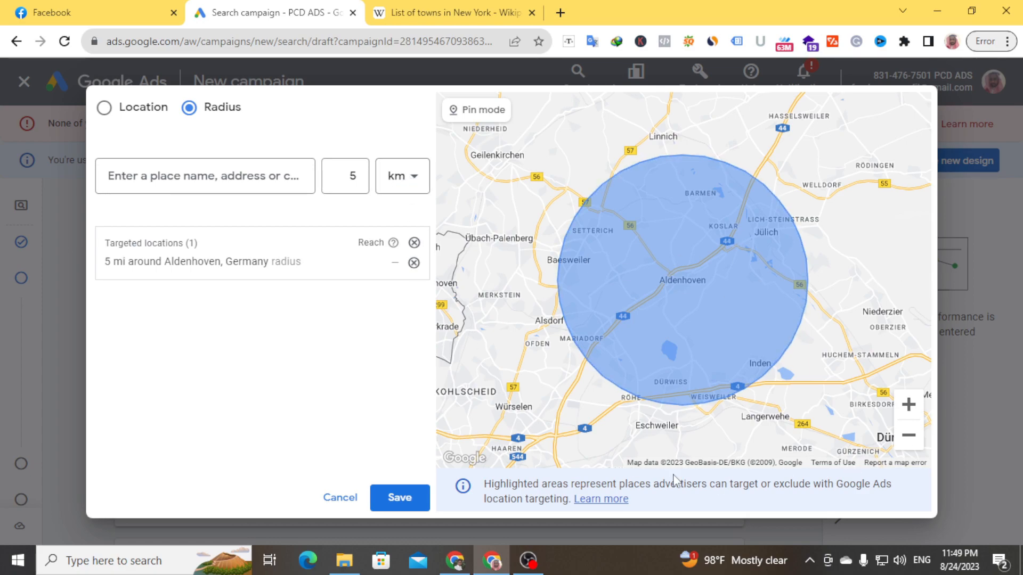
click(465, 113)
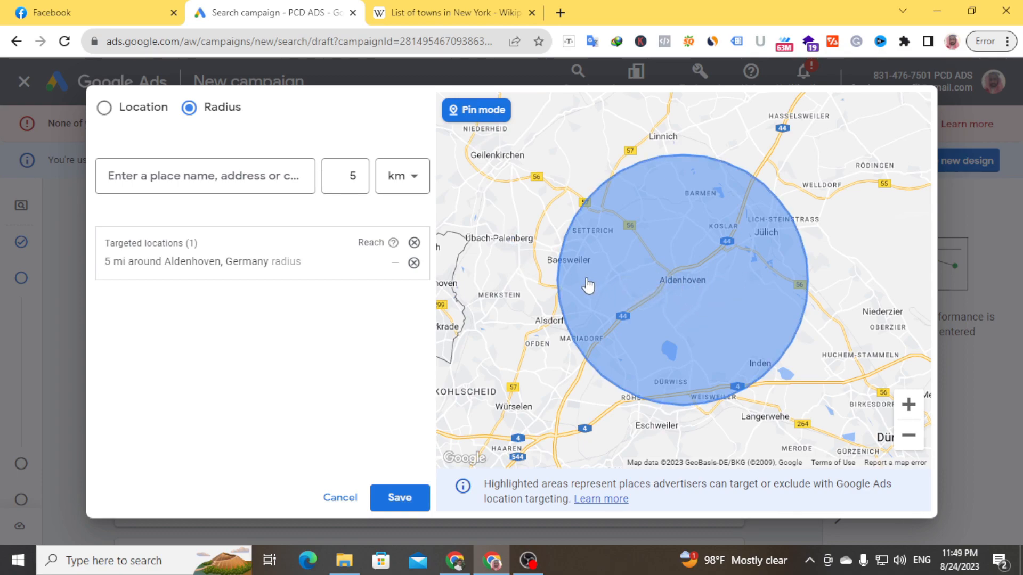
Examine the targeted area around Aldenhoven on the map at closer and wider zoom levels.
click(909, 405)
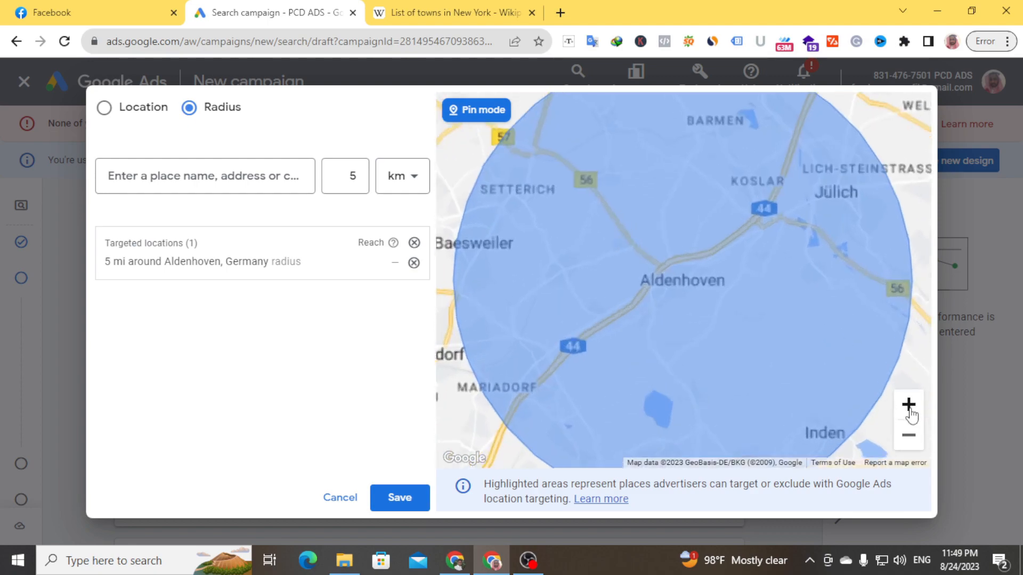
click(909, 405)
click(909, 436)
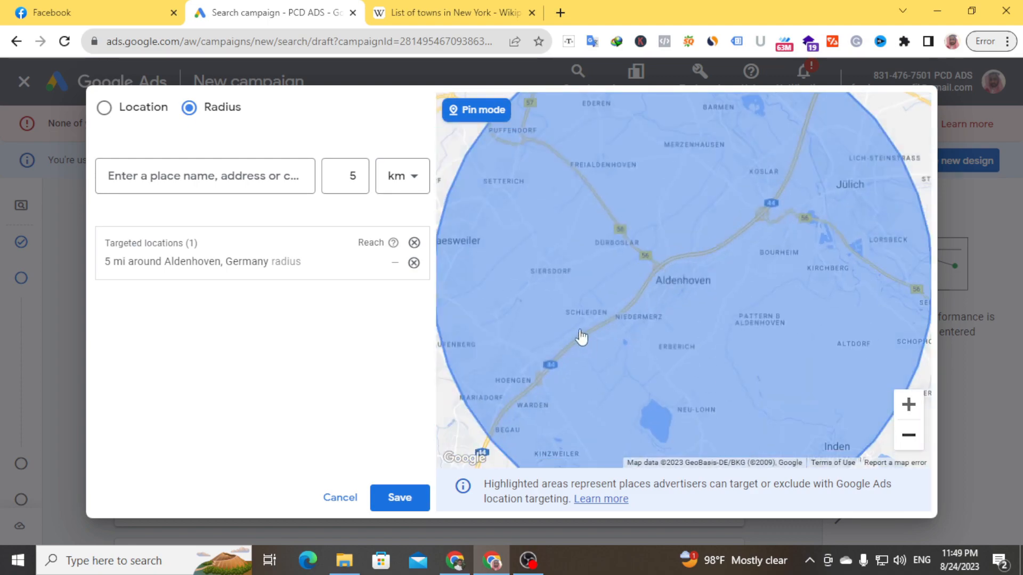
scroll(567, 334, down, 2)
click(909, 435)
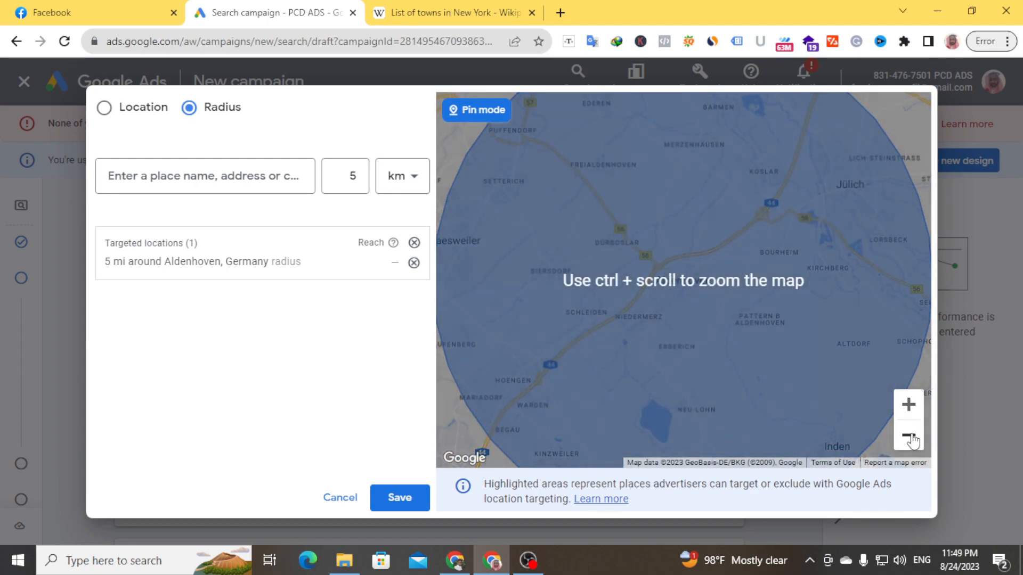
scroll(699, 356, down, 1)
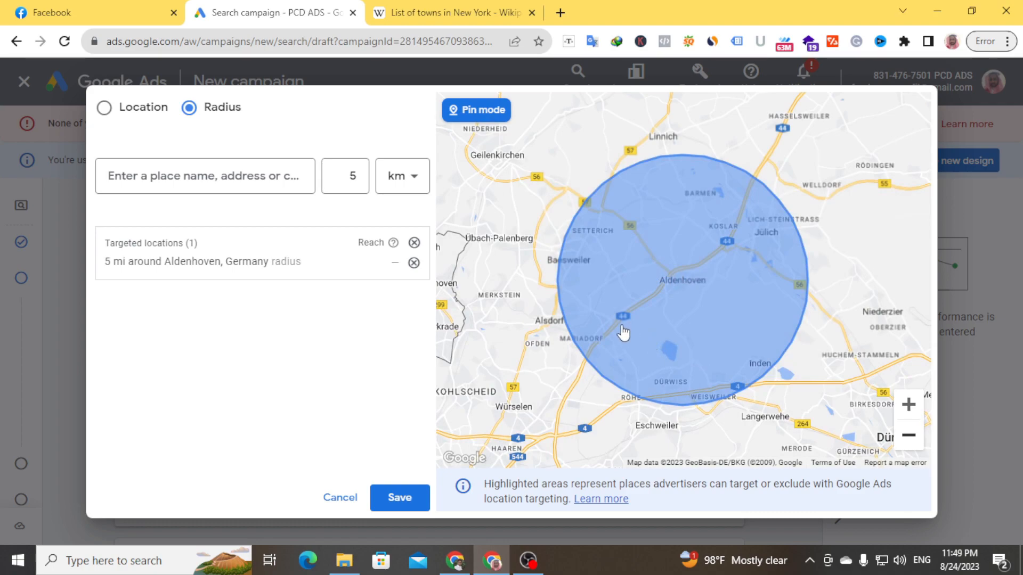
scroll(585, 324, down, 1)
scroll(584, 323, down, 1)
scroll(585, 323, up, 2)
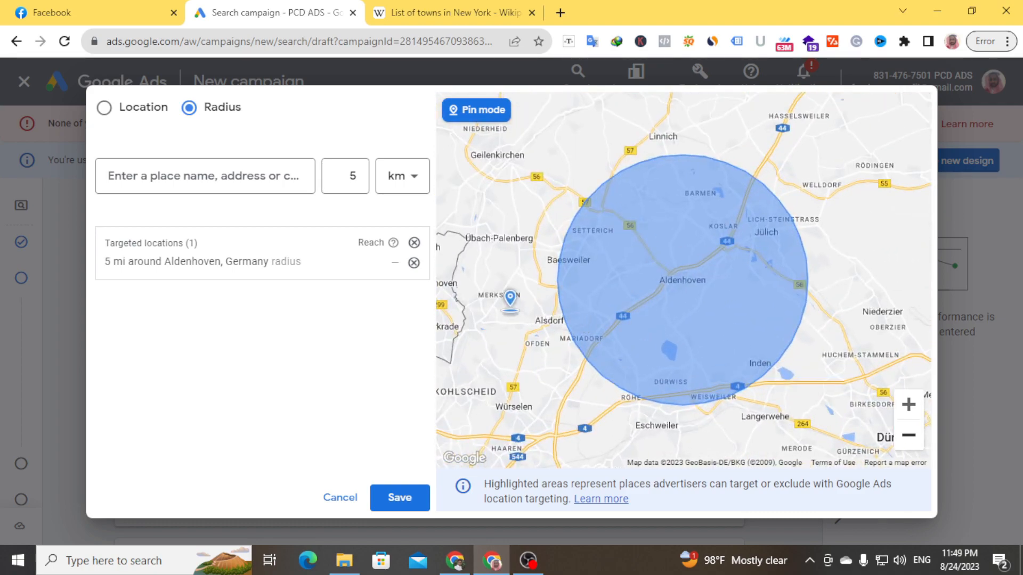
Drop a pin at Floverich on the map and target a 5 km radius around it.
scroll(512, 299, up, 1)
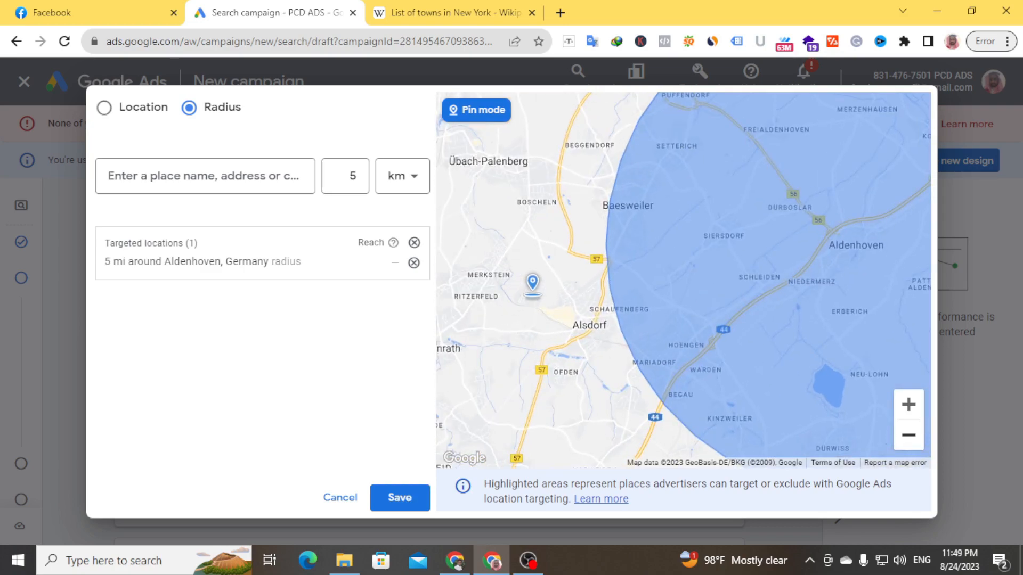
scroll(529, 286, up, 1)
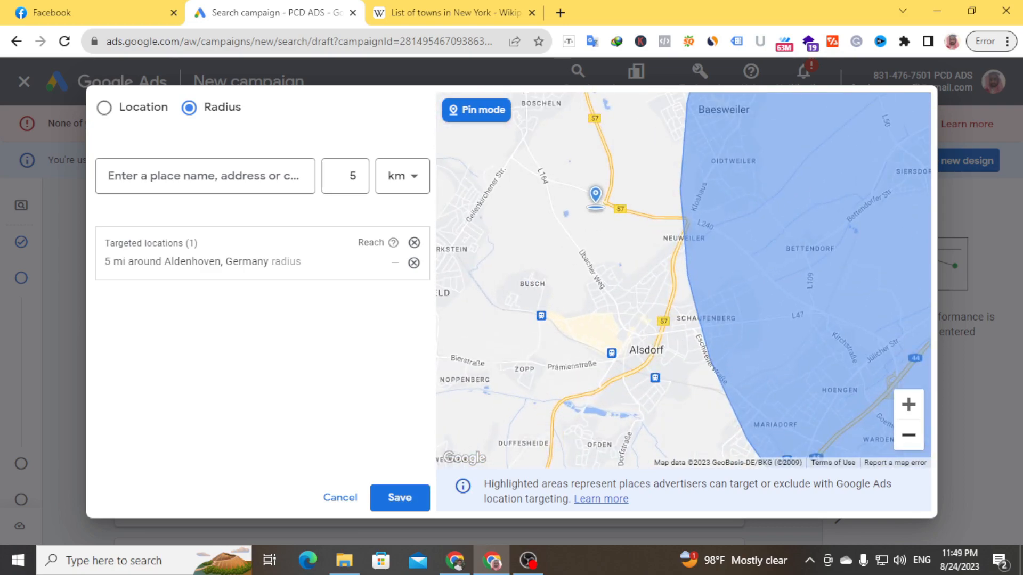
drag(596, 207, 564, 308)
drag(568, 186, 548, 240)
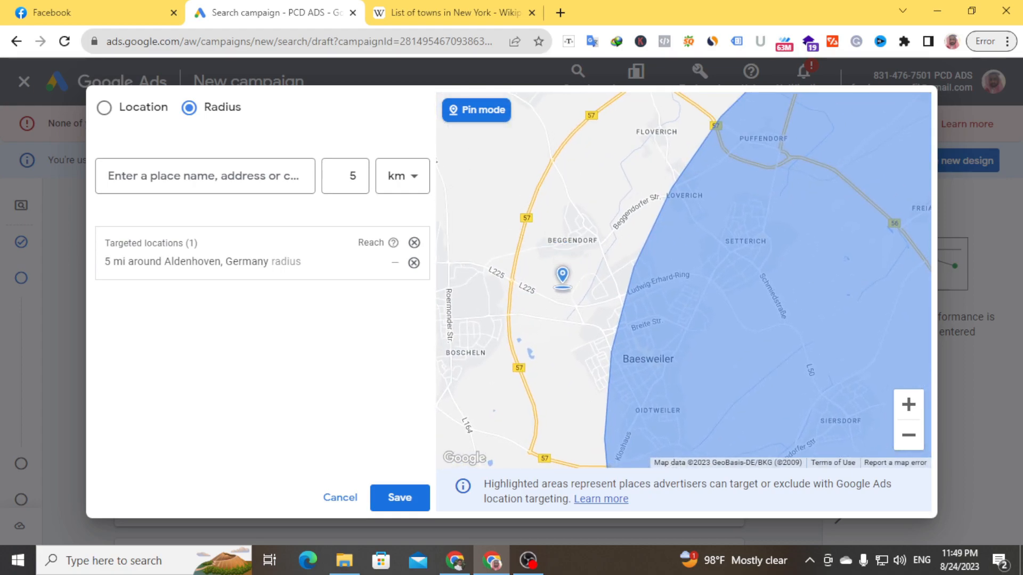
drag(559, 279, 493, 376)
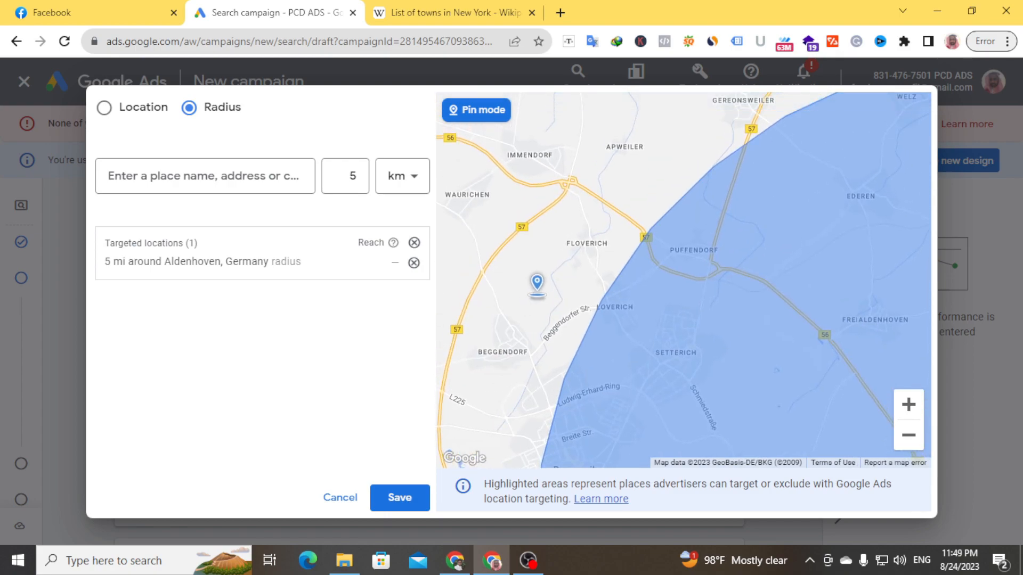
drag(542, 271, 540, 313)
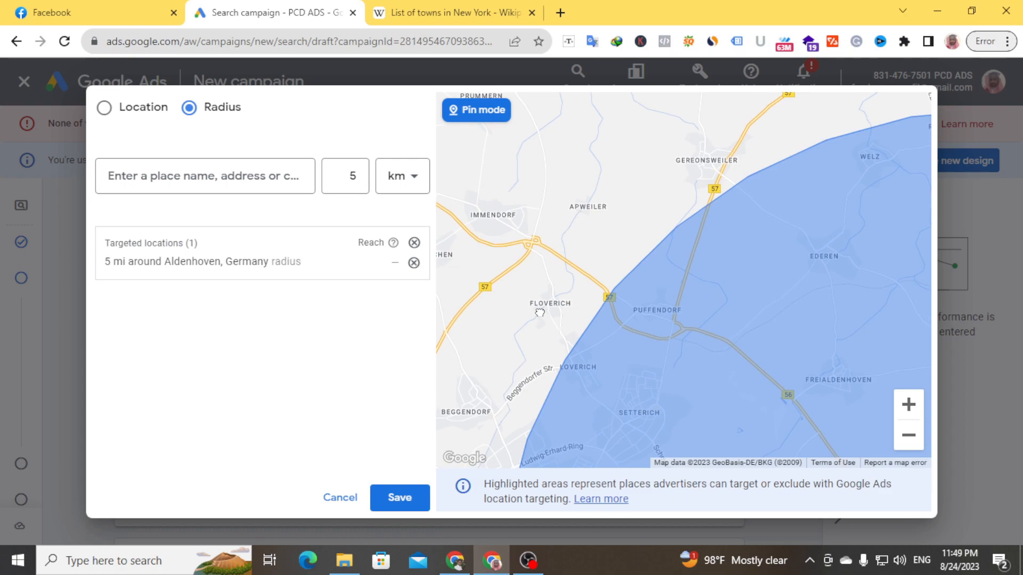
drag(540, 313, 552, 283)
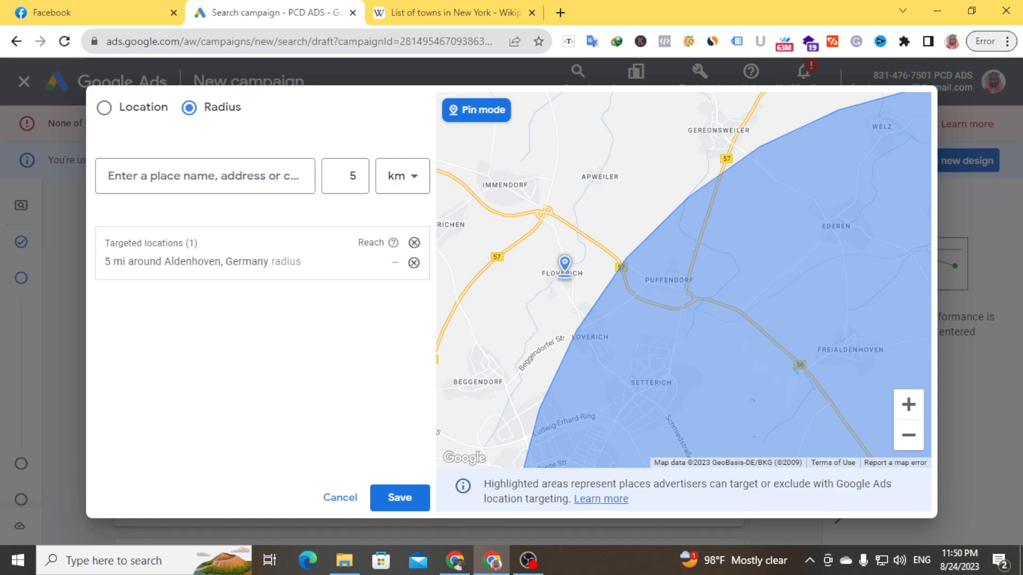
click(563, 265)
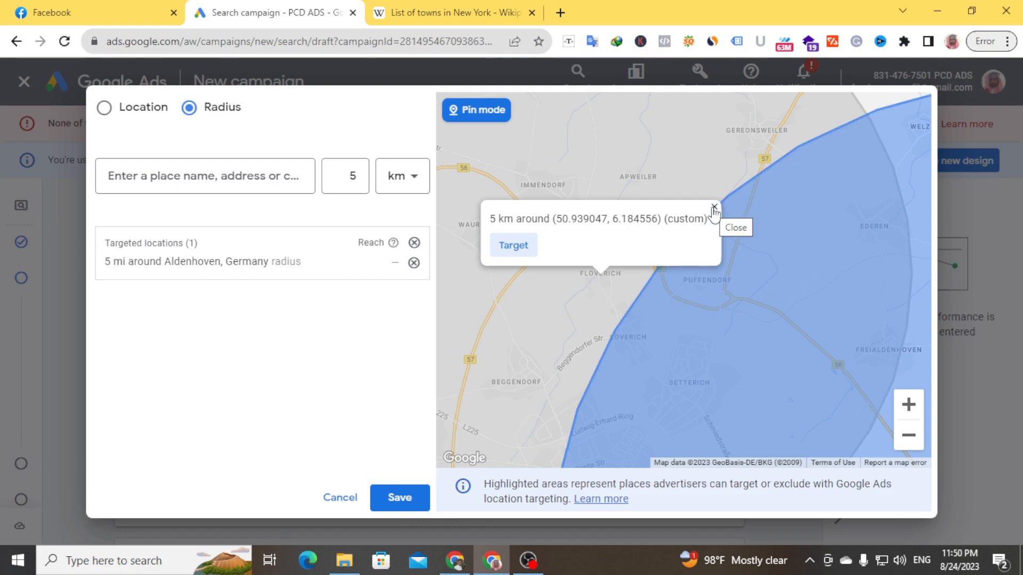
click(525, 249)
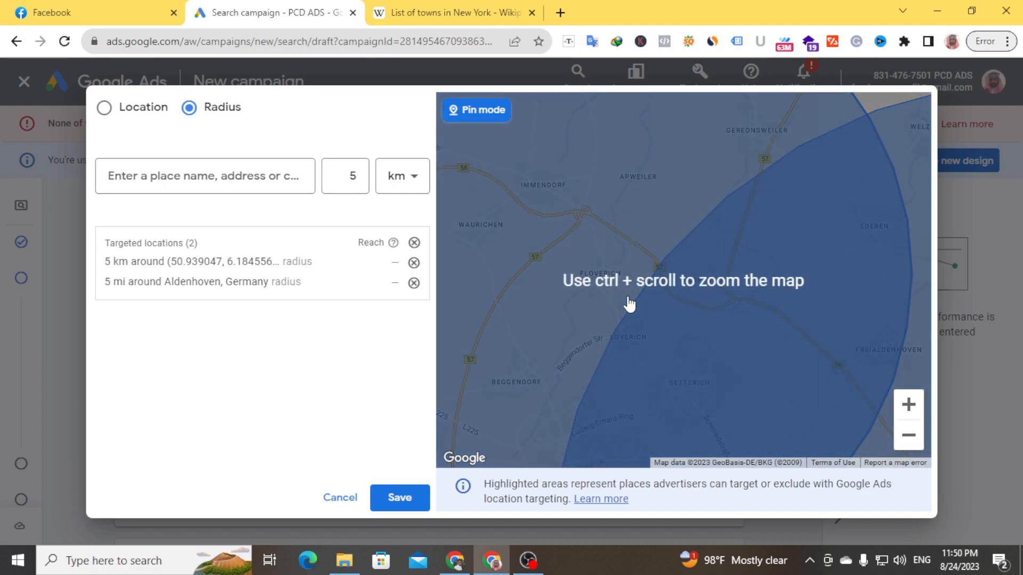
Preview custom pin areas near Heinsberg with a 5 km radius and near Hückelhoven and Geleen with a 20 km radius.
scroll(629, 303, down, 4)
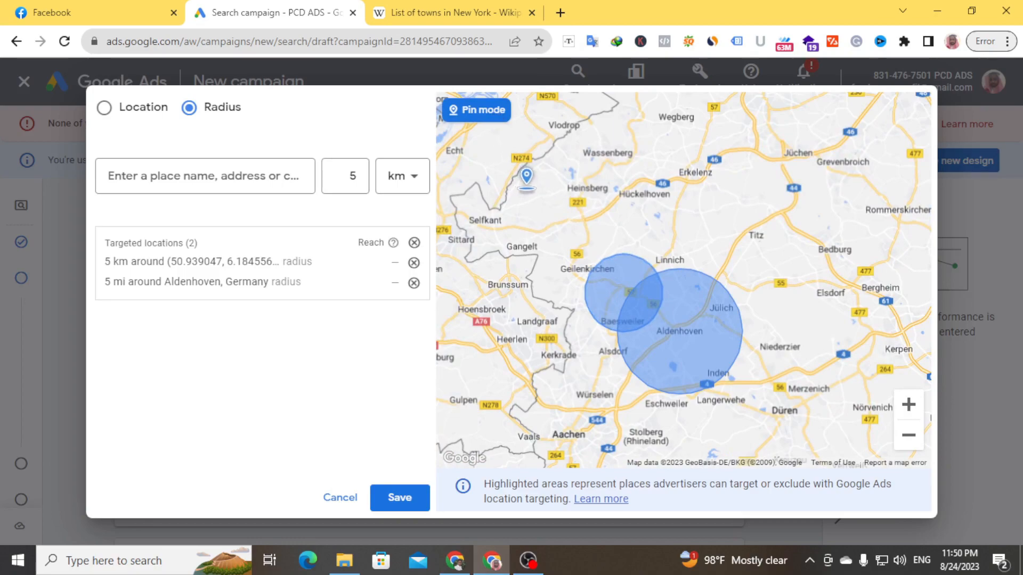
click(575, 201)
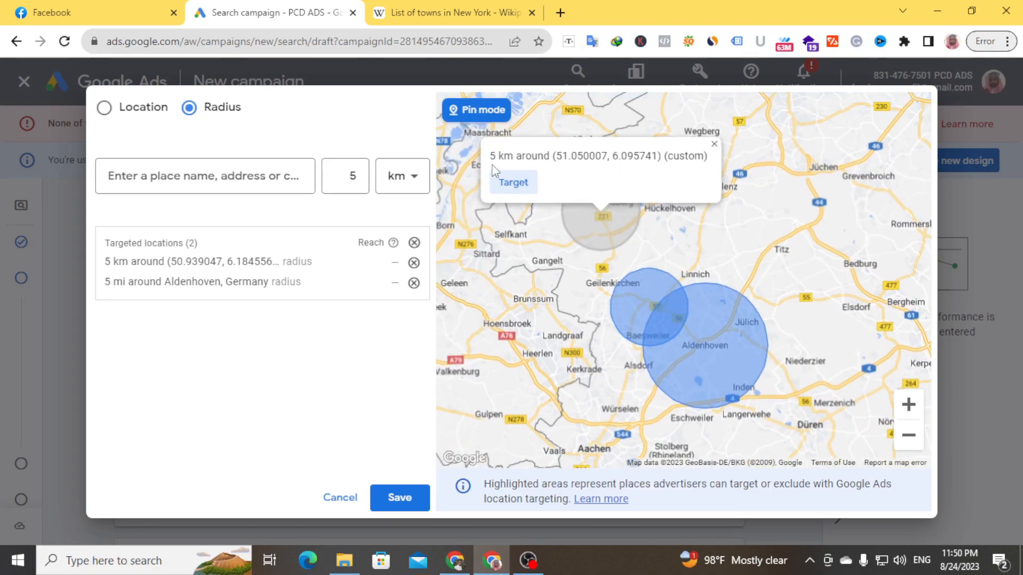
double_click(366, 179)
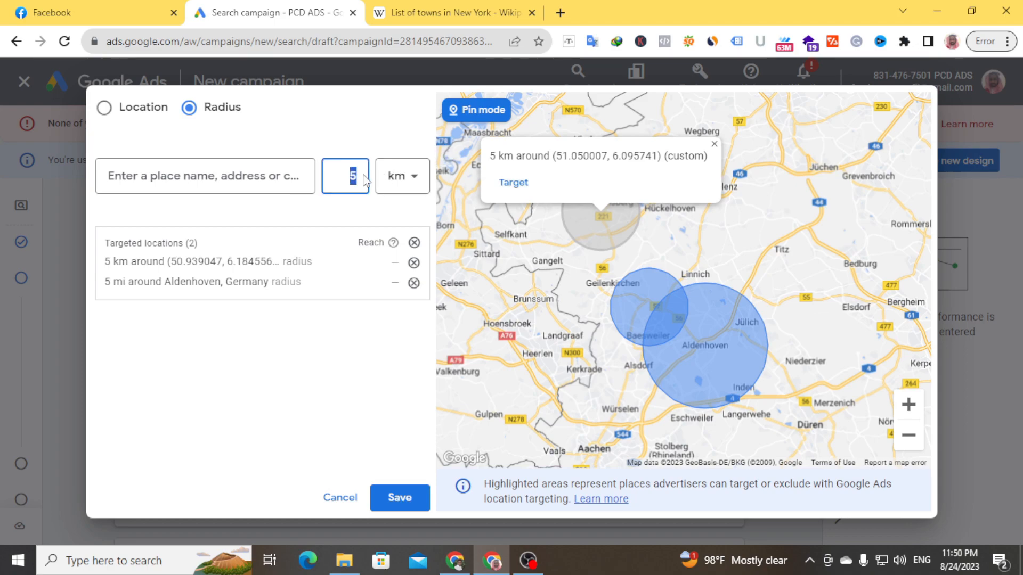
text(20)
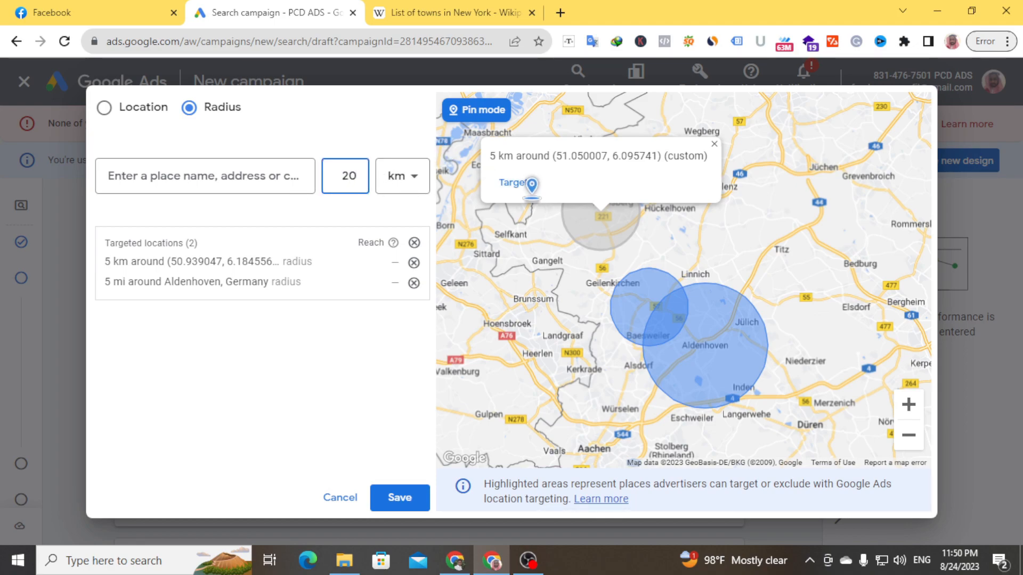
click(476, 189)
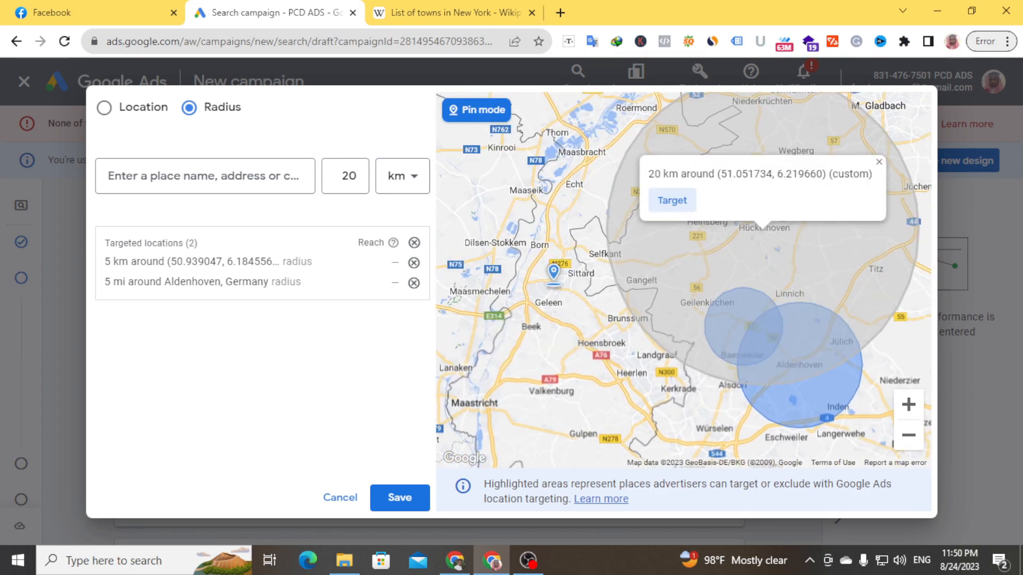
click(553, 291)
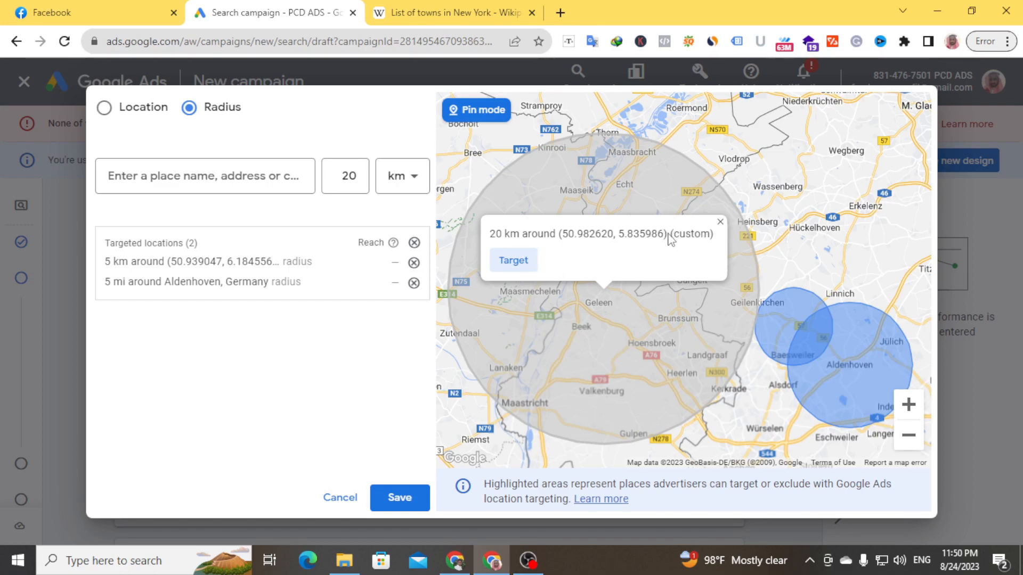
drag(668, 234, 716, 244)
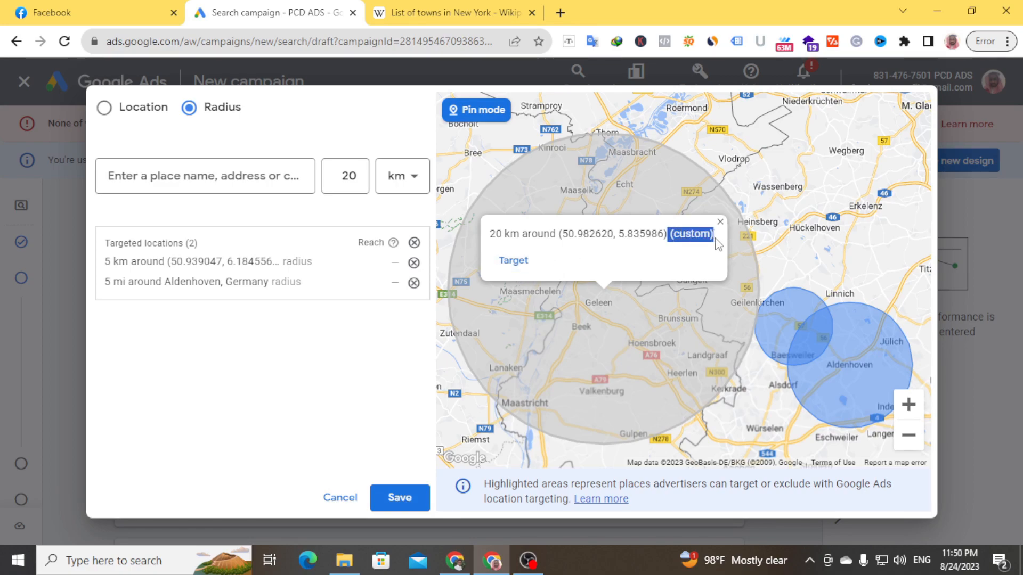
Search for Alden as the radius centre and cancel the advanced location search without saving its targets.
click(246, 174)
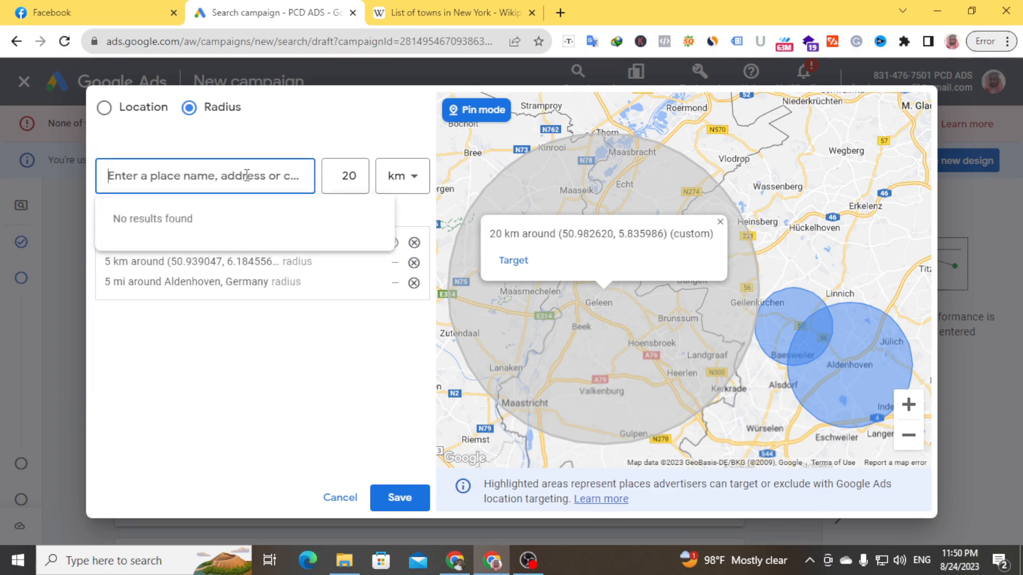
text(Alden)
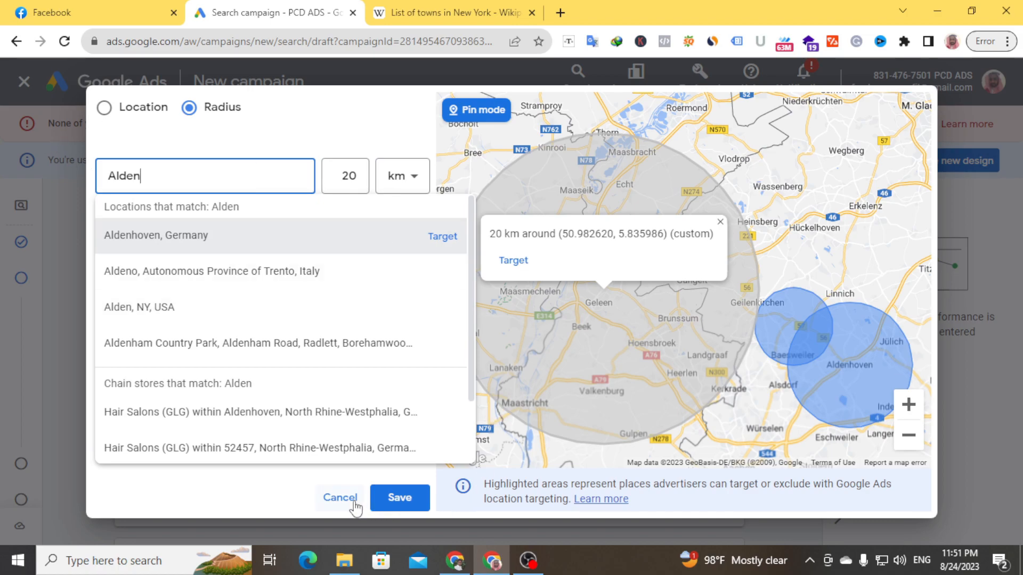
click(339, 497)
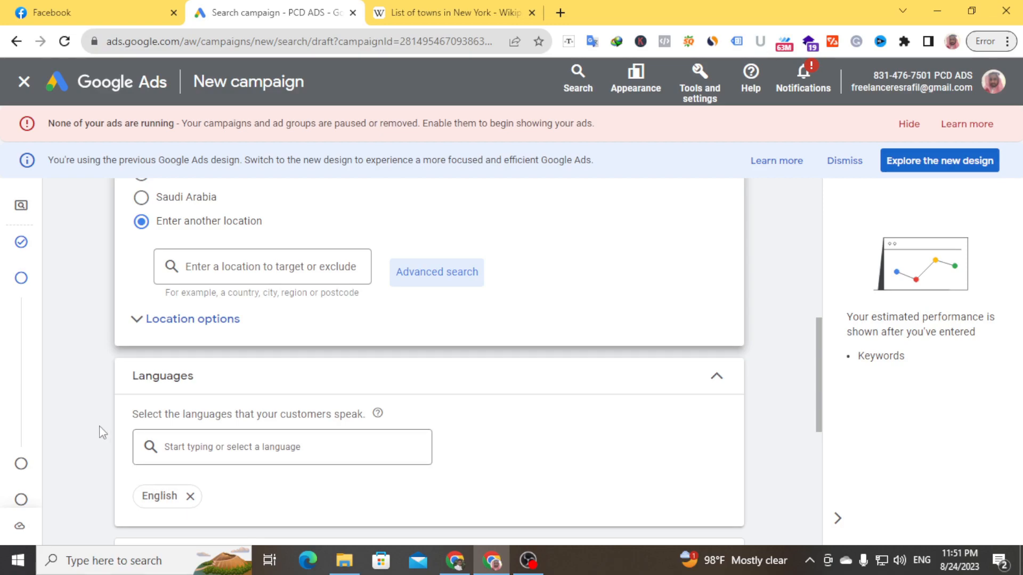
Open the advanced location search and look through the table of towns on Wikipedia's List of towns in New York page.
click(427, 275)
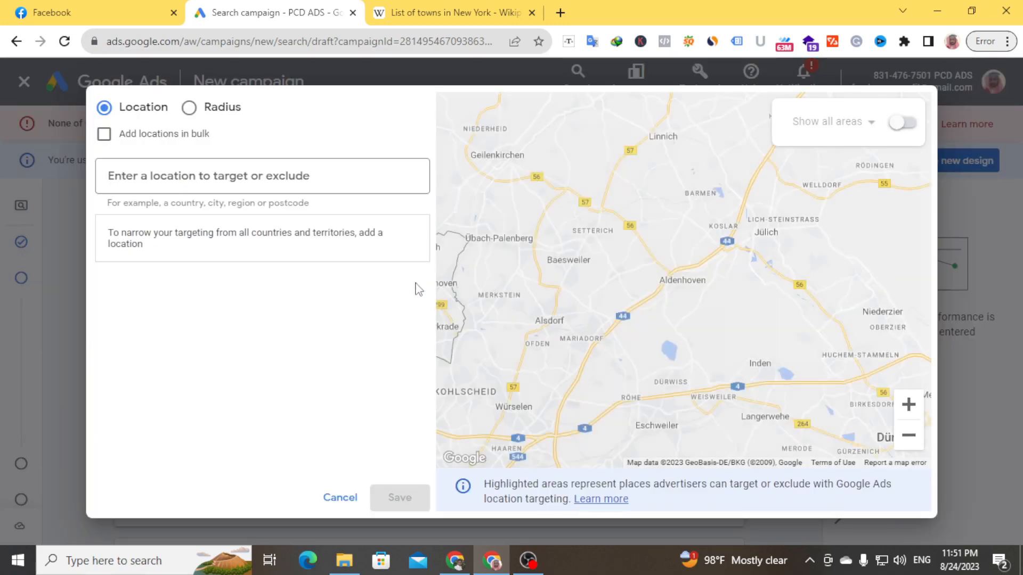
click(468, 12)
scroll(298, 317, up, 5)
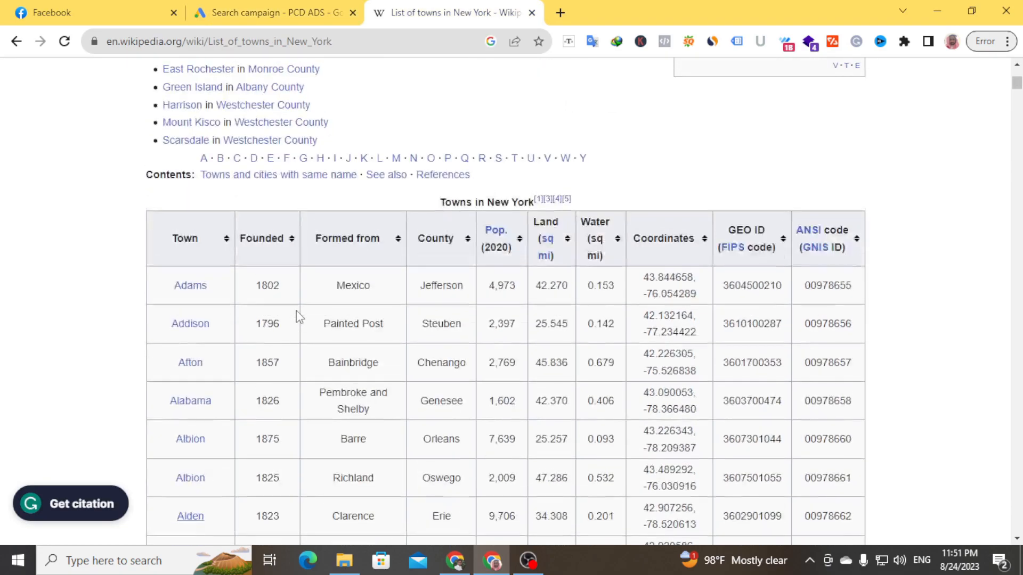
scroll(247, 311, down, 1)
scroll(246, 311, down, 12)
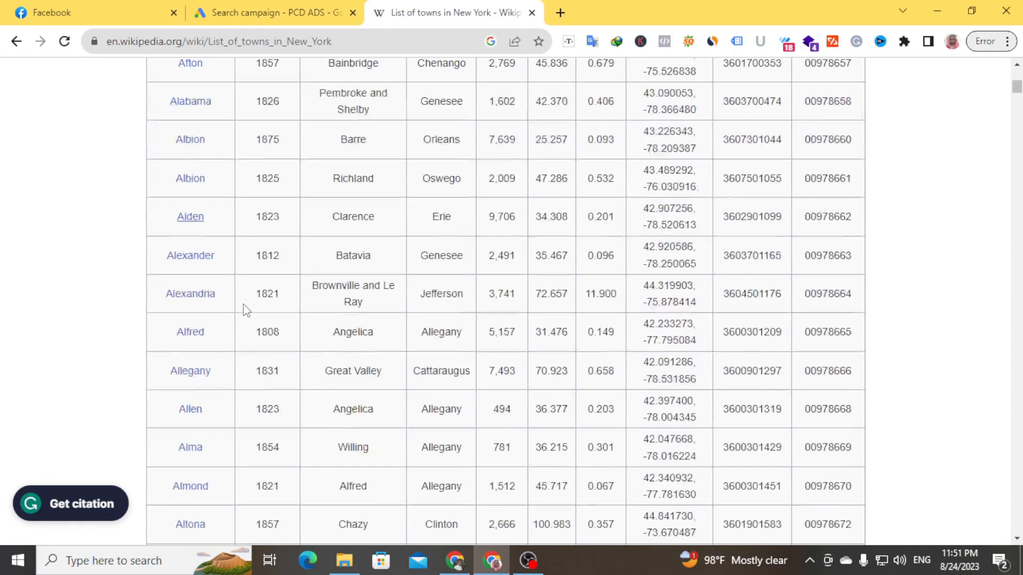
scroll(246, 311, down, 3)
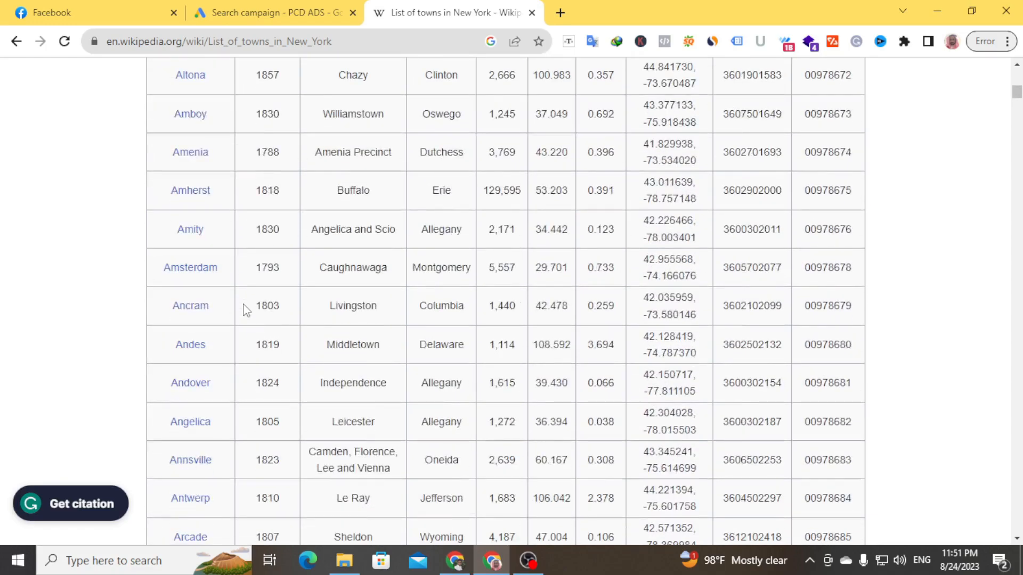
scroll(246, 311, down, 5)
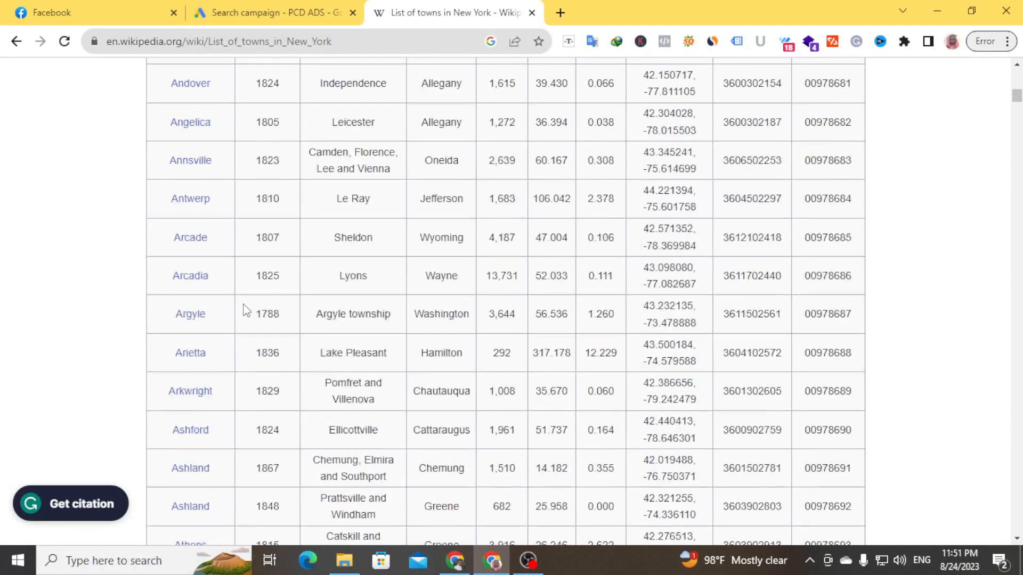
scroll(246, 311, down, 1)
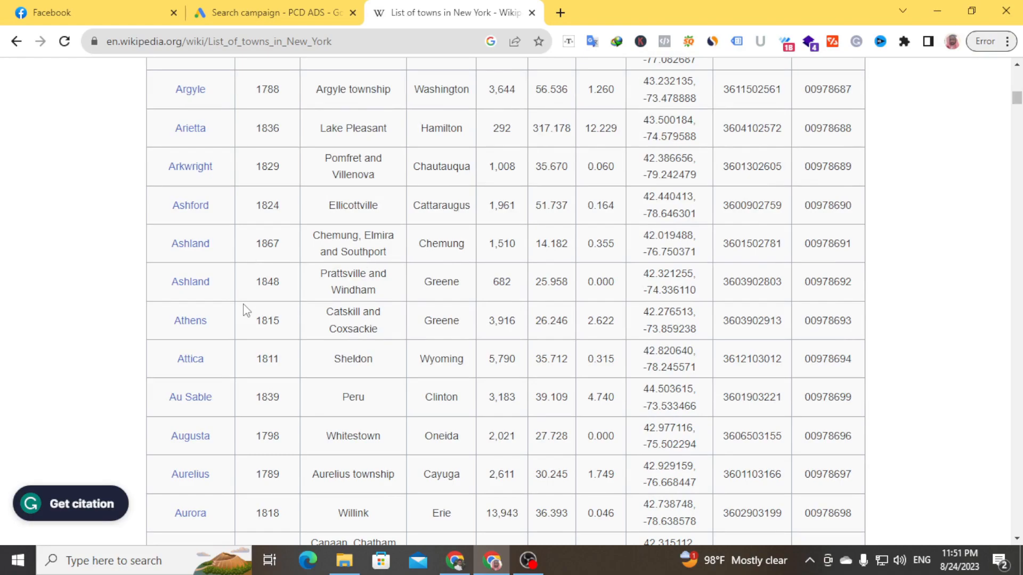
double_click(270, 278)
scroll(322, 280, up, 20)
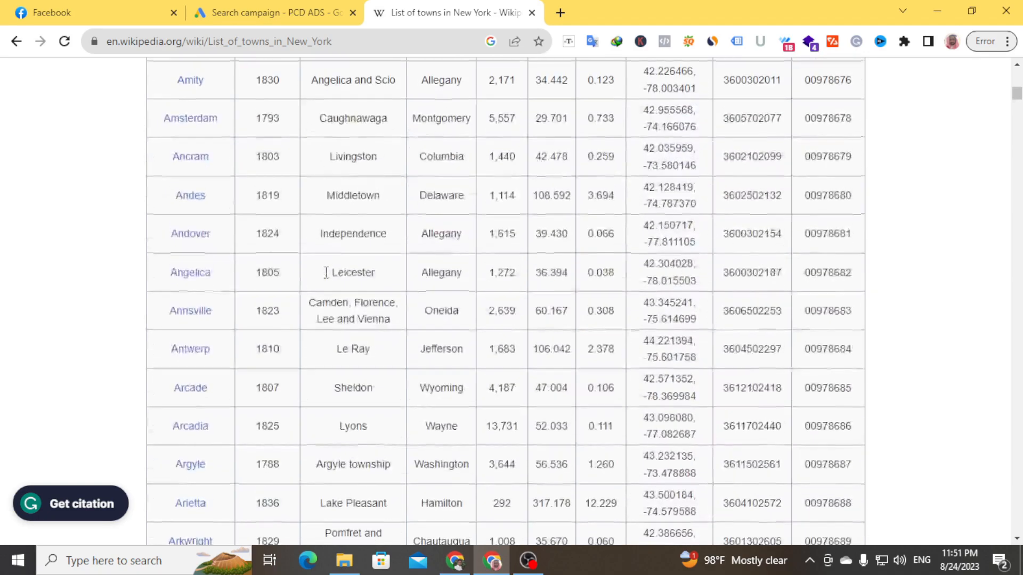
scroll(327, 272, down, 3)
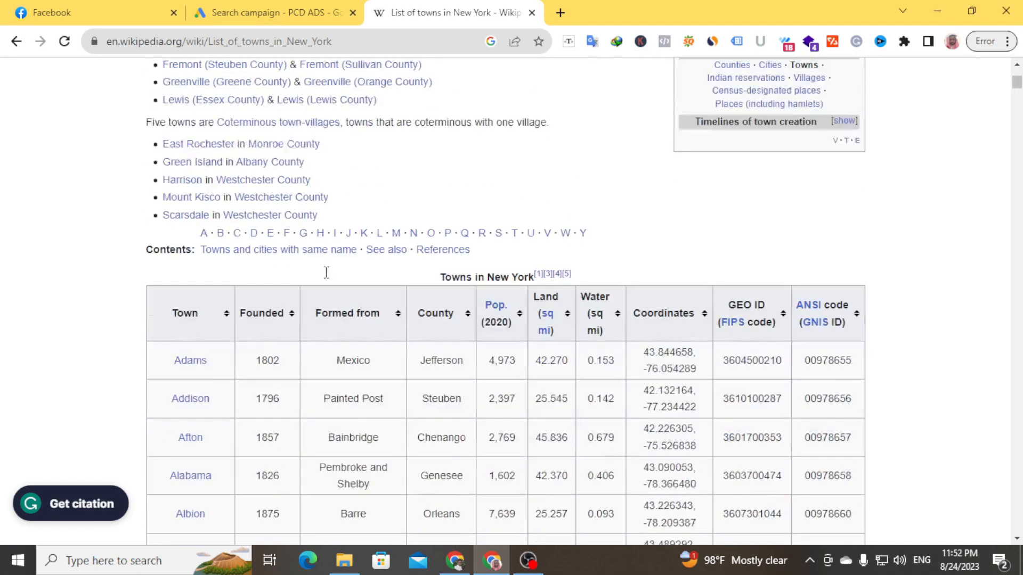
scroll(328, 278, up, 9)
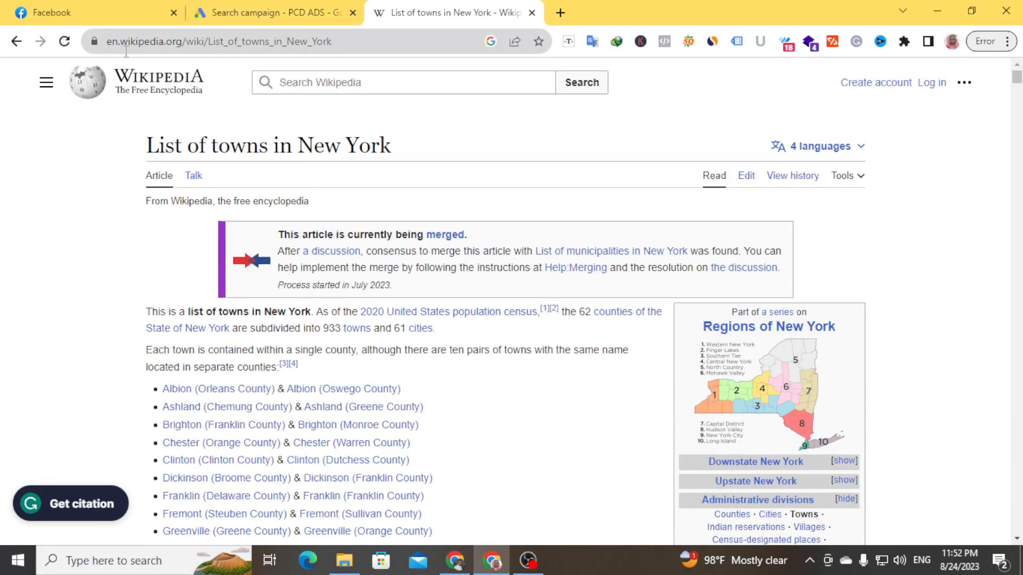
Return from Wikipedia to the Google results and search for new york city zip code.
key(alt+Left)
scroll(252, 216, up, 15)
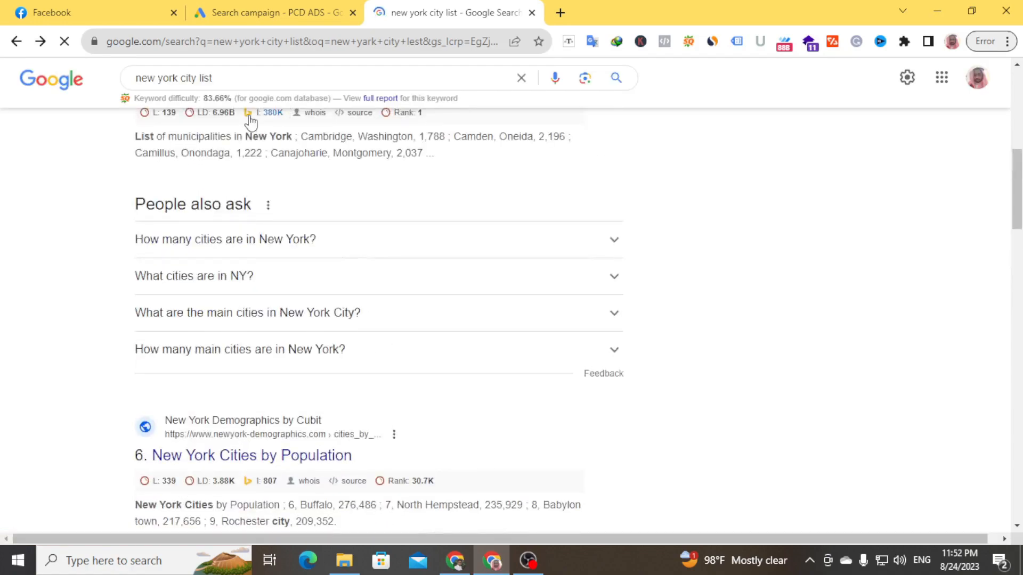
click(252, 92)
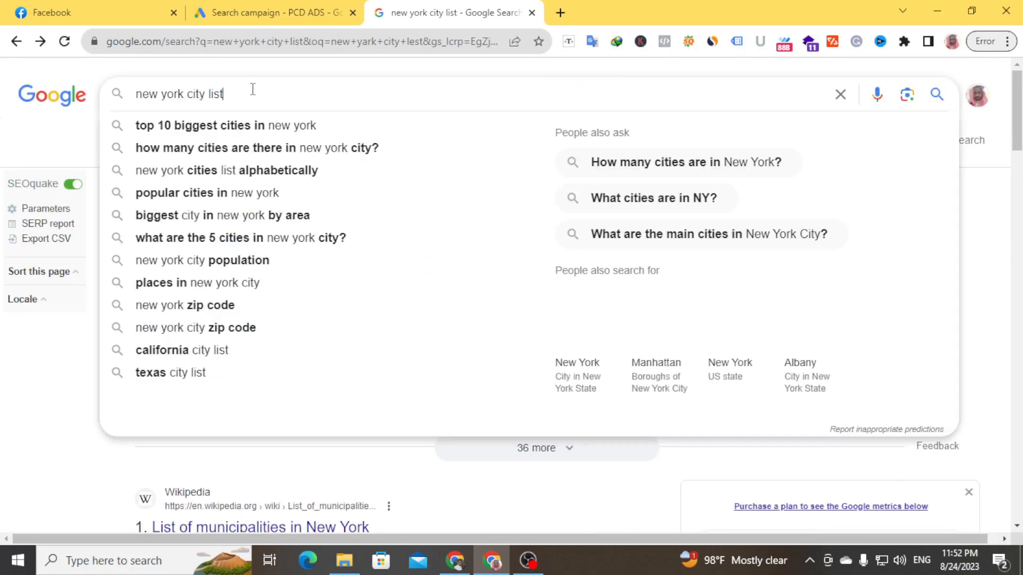
key(BackSpace)
key(BackSpace)
key(BackSpace)
key(BackSpace)
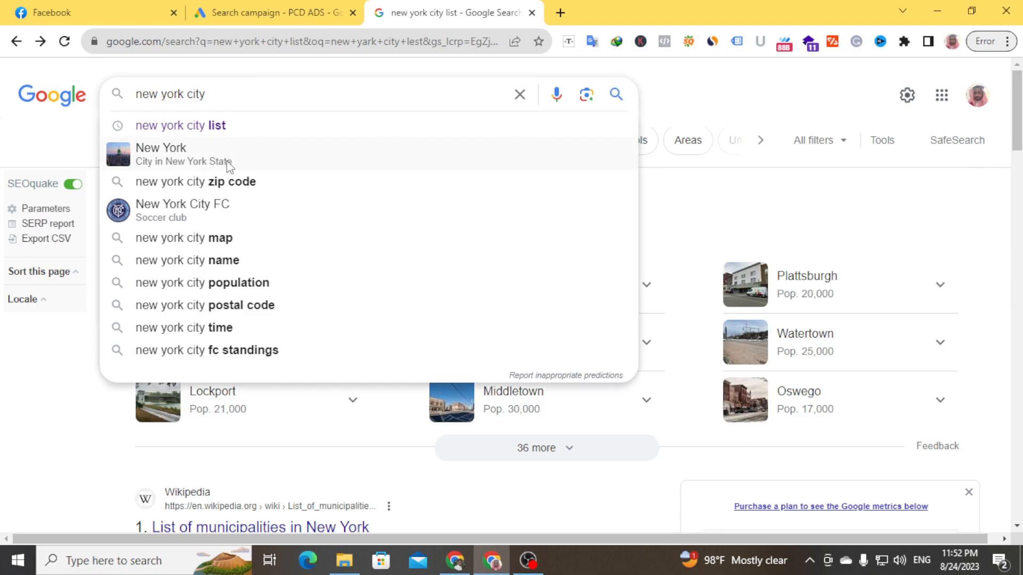
click(224, 186)
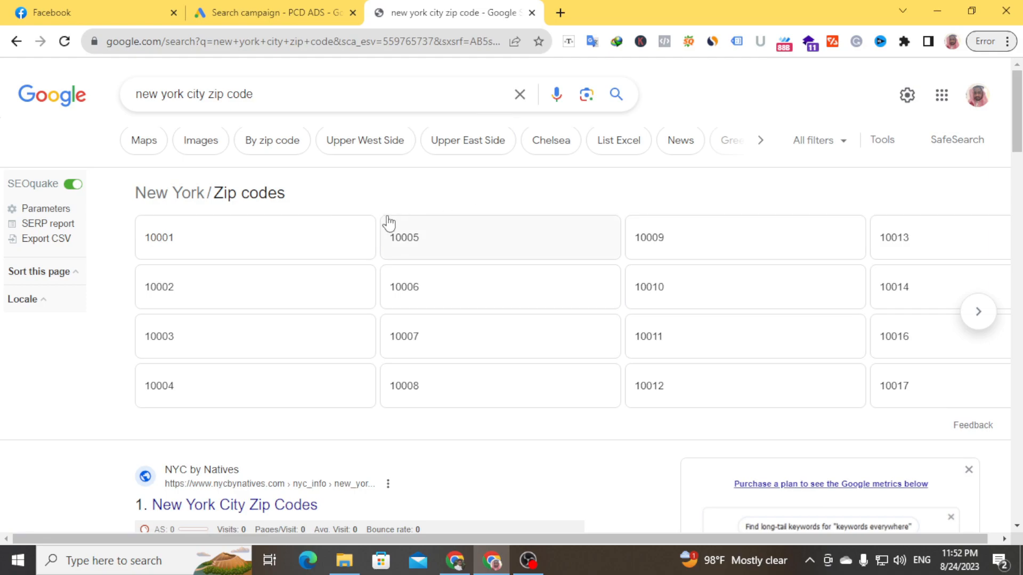
Open the results for zip code 10005 and examine which area it belongs to.
click(406, 244)
scroll(403, 234, down, 9)
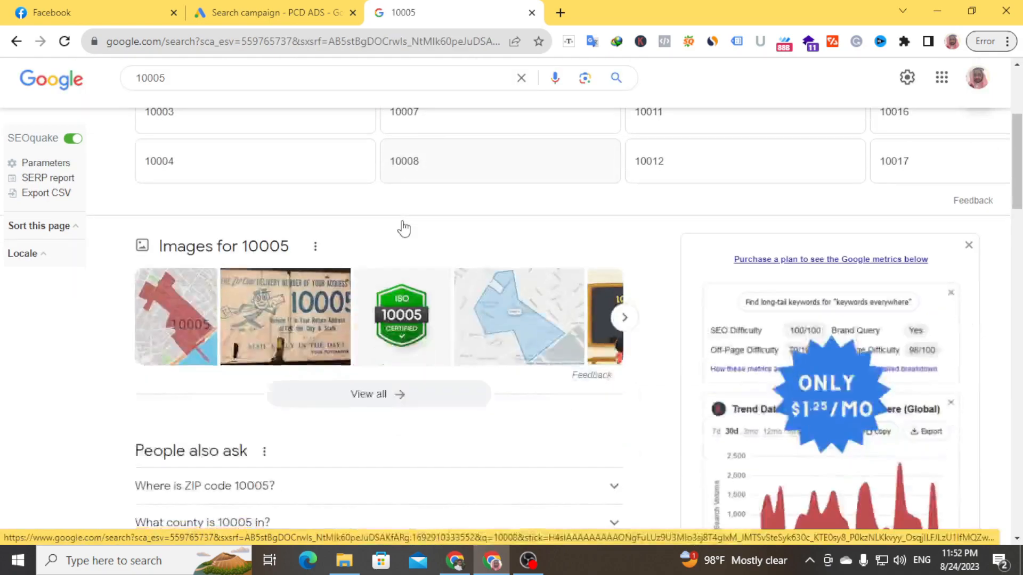
scroll(401, 264, down, 8)
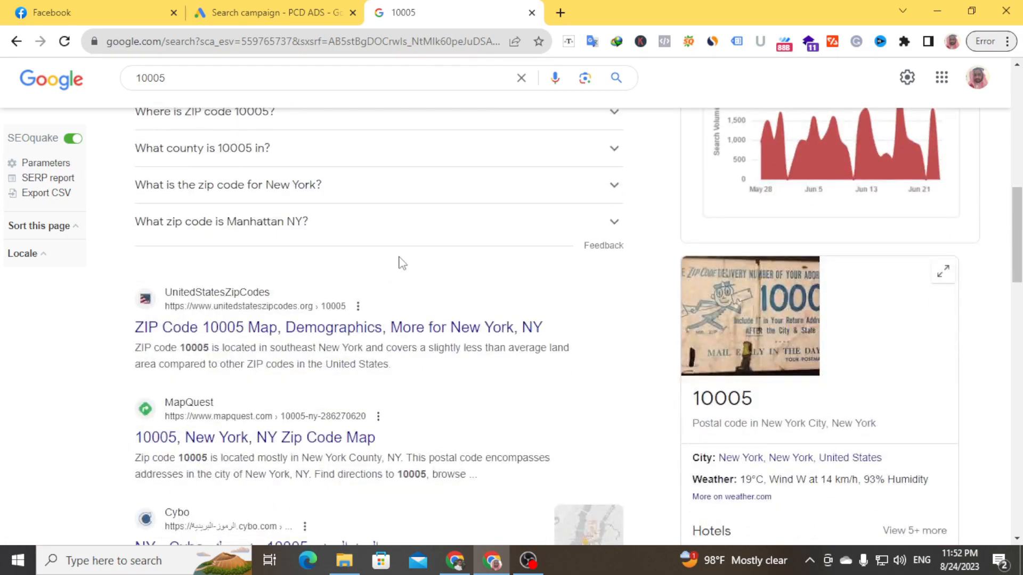
scroll(402, 263, up, 4)
scroll(394, 256, up, 10)
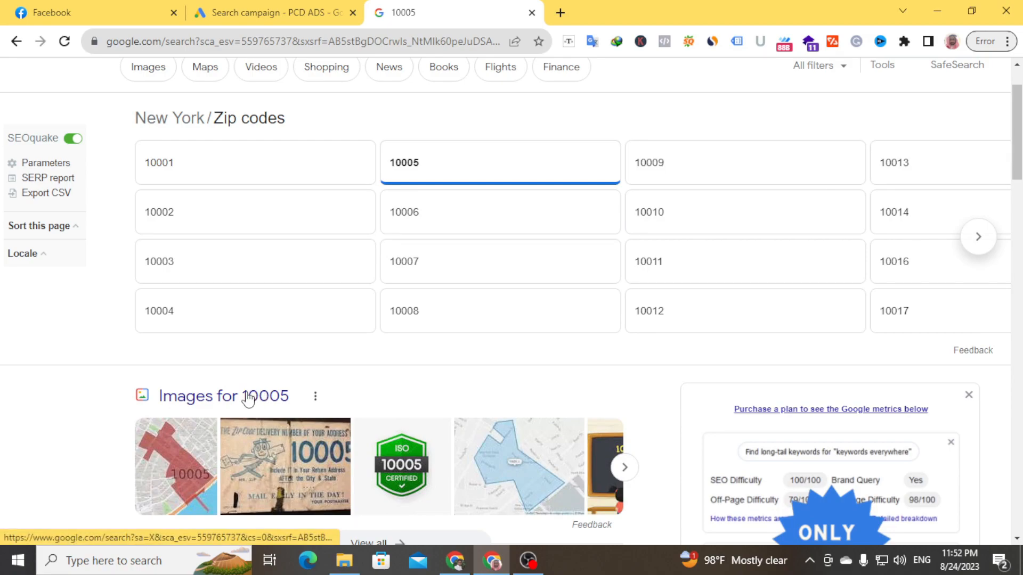
Copy zip code 10005 and look it up as the radius centre in the Google Ads advanced location search.
right_click(407, 171)
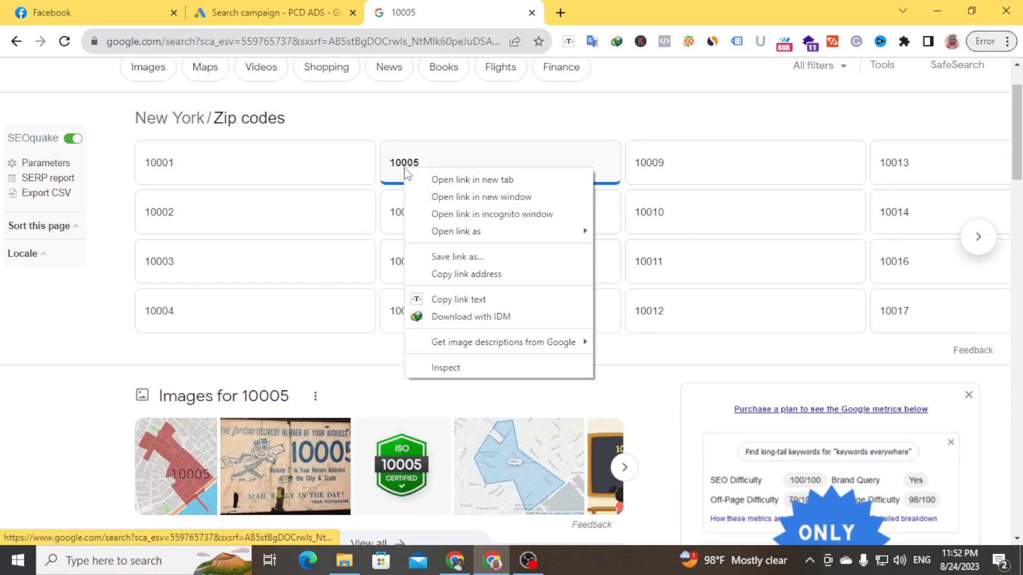
click(446, 297)
click(269, 13)
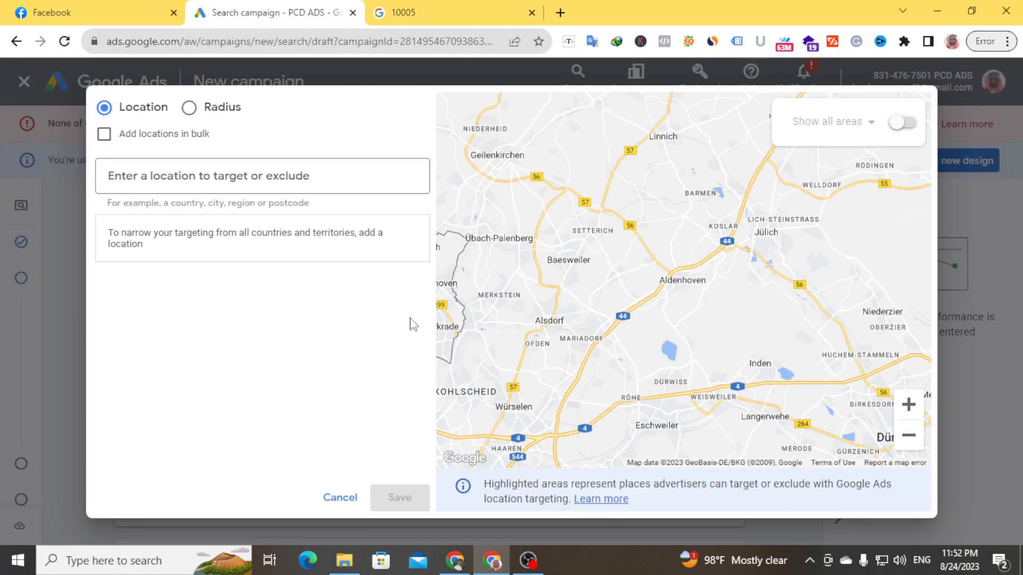
click(189, 108)
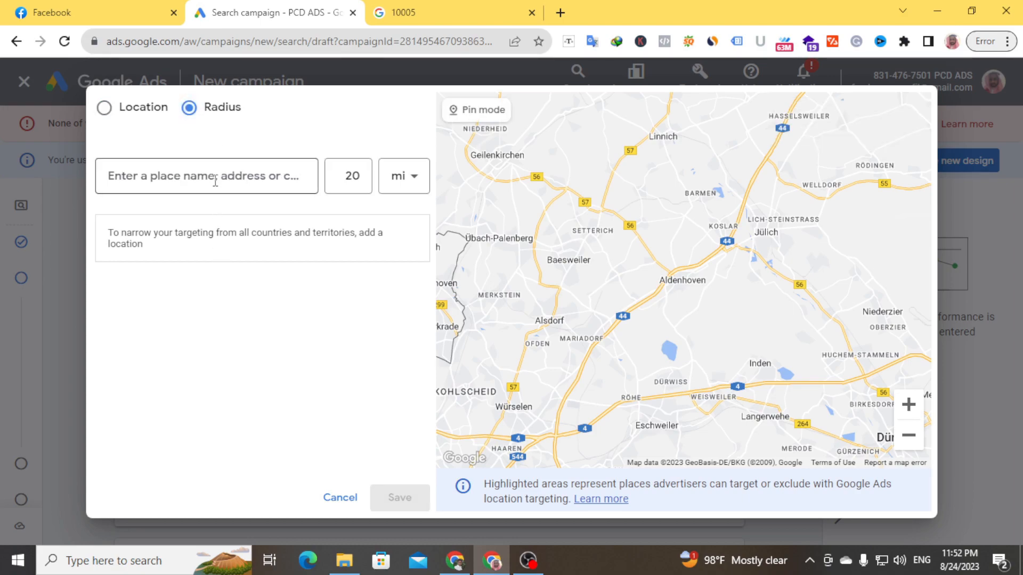
click(215, 180)
key(ctrl+v)
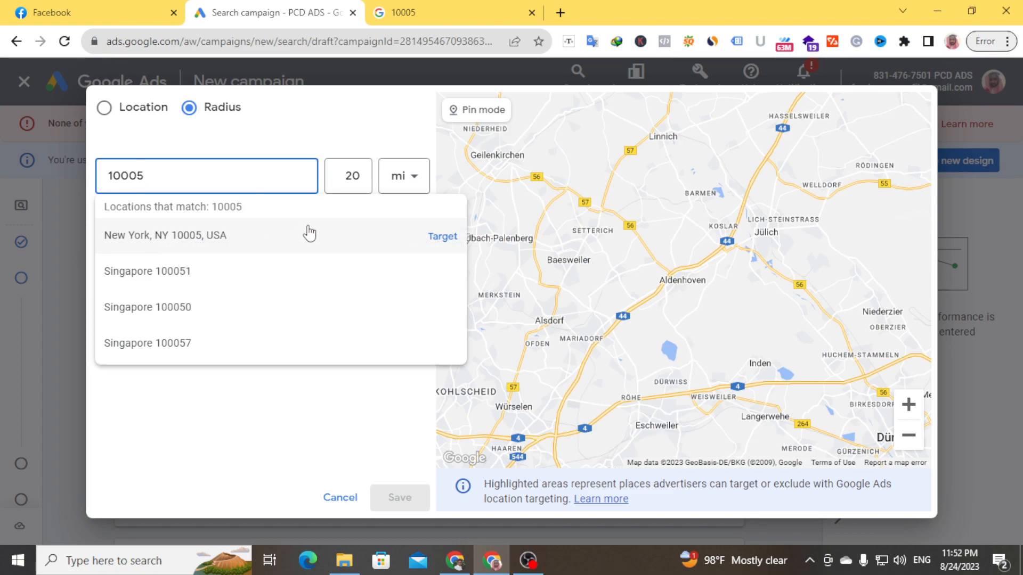
Copy zip code 10010 from the Google results and target a 20 mi radius around New York, NY 10010, USA.
click(389, 12)
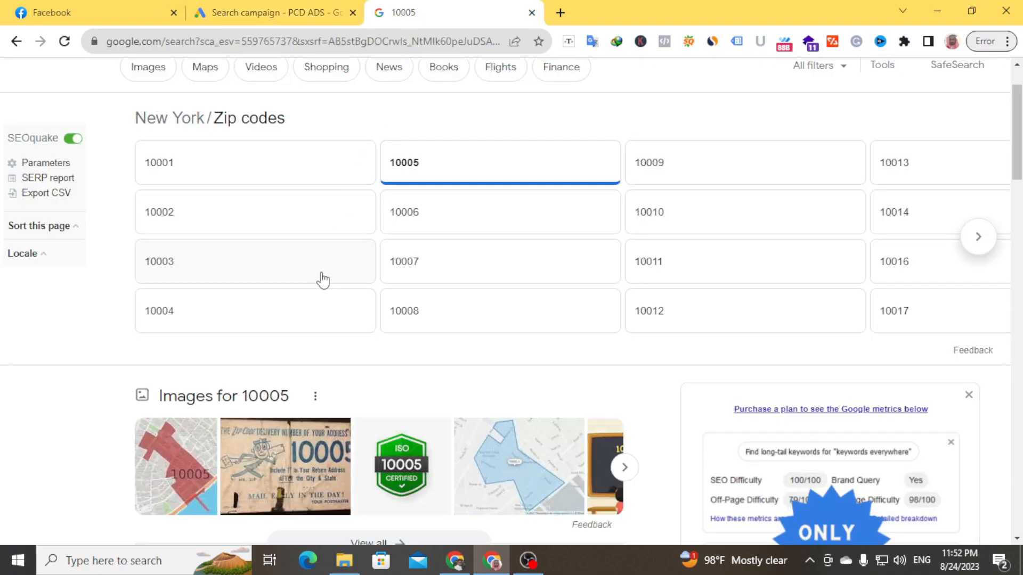
right_click(657, 214)
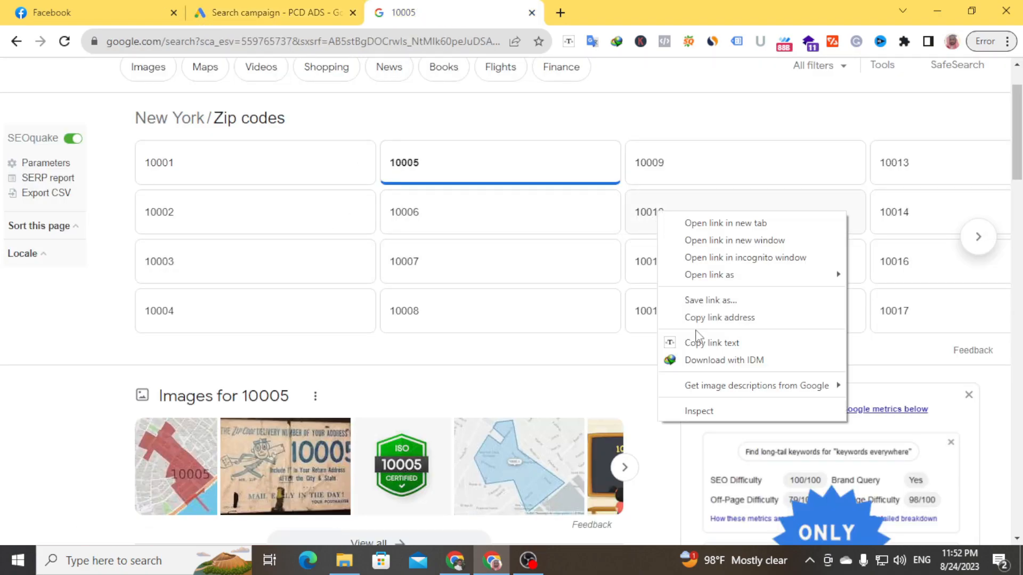
click(695, 344)
click(272, 12)
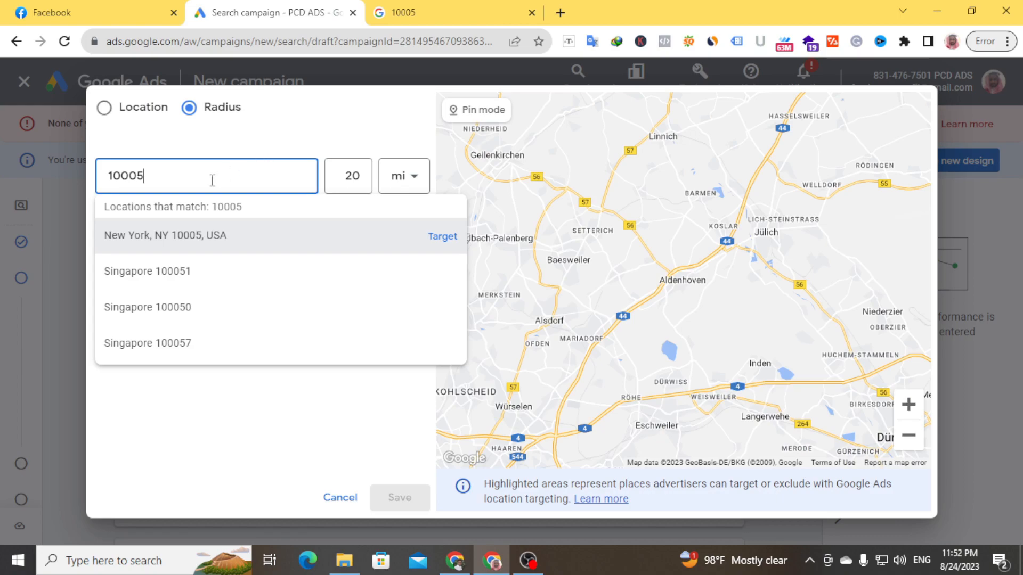
drag(196, 180, 48, 178)
key(ctrl+v)
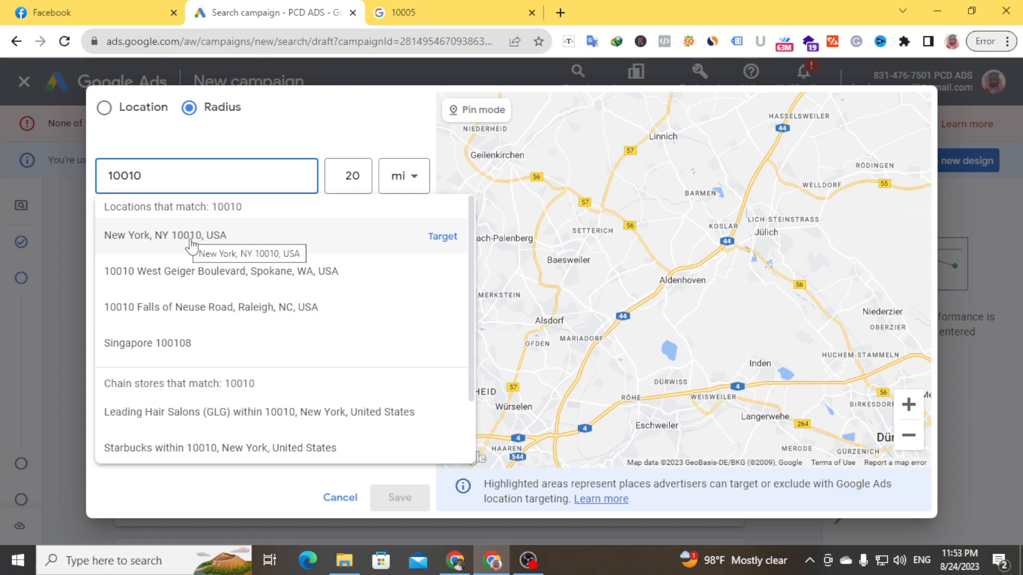
click(444, 238)
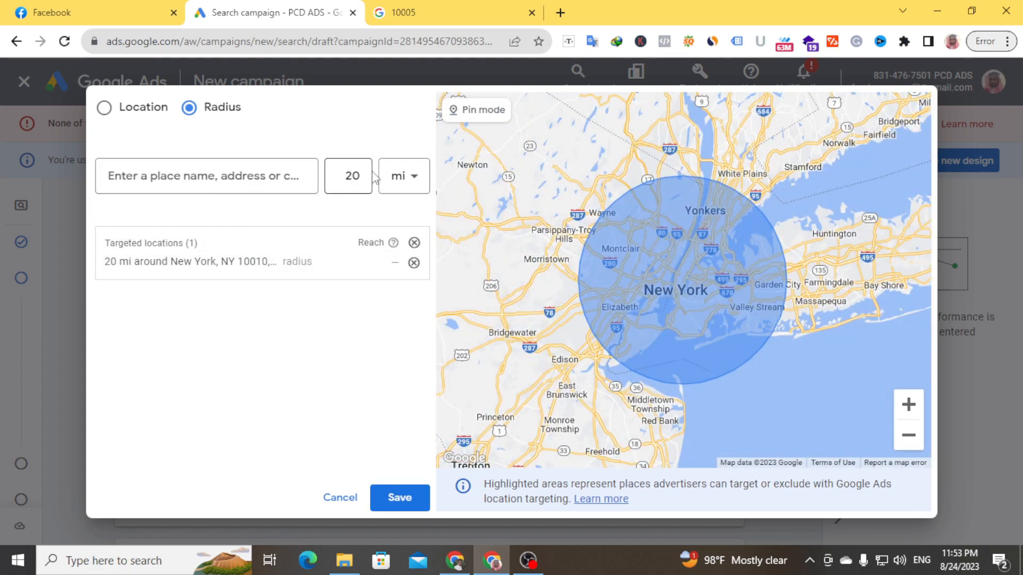
Switch the radius unit between mi and km, ending on km, and cancel the advanced location search without saving its target.
click(407, 176)
click(393, 233)
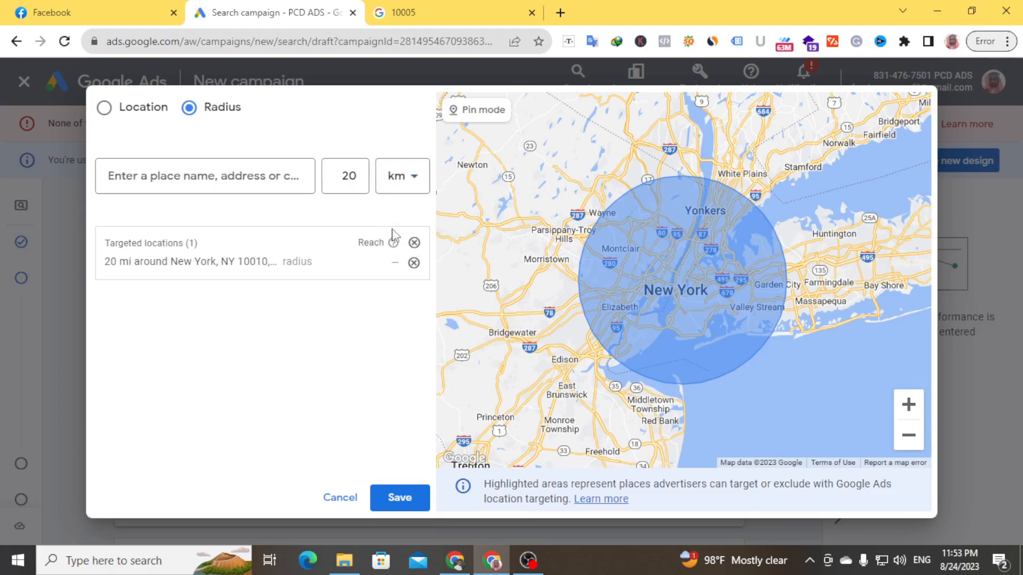
click(407, 181)
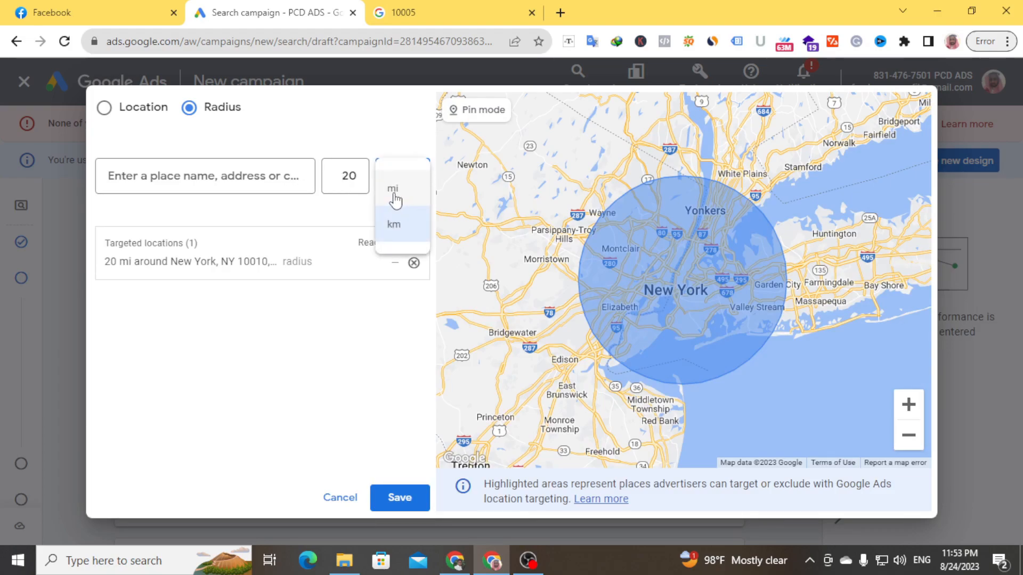
click(395, 198)
click(397, 191)
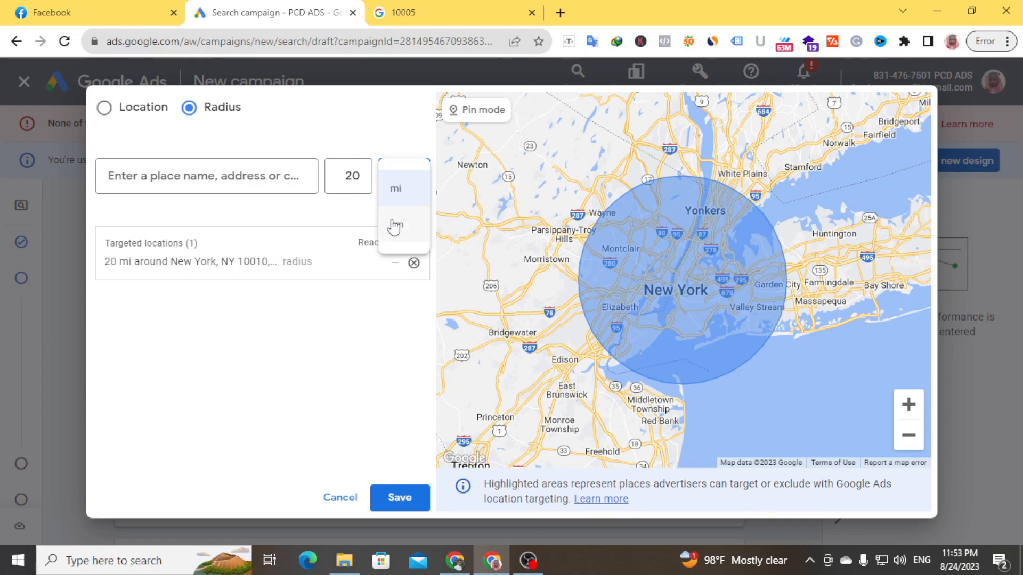
click(394, 226)
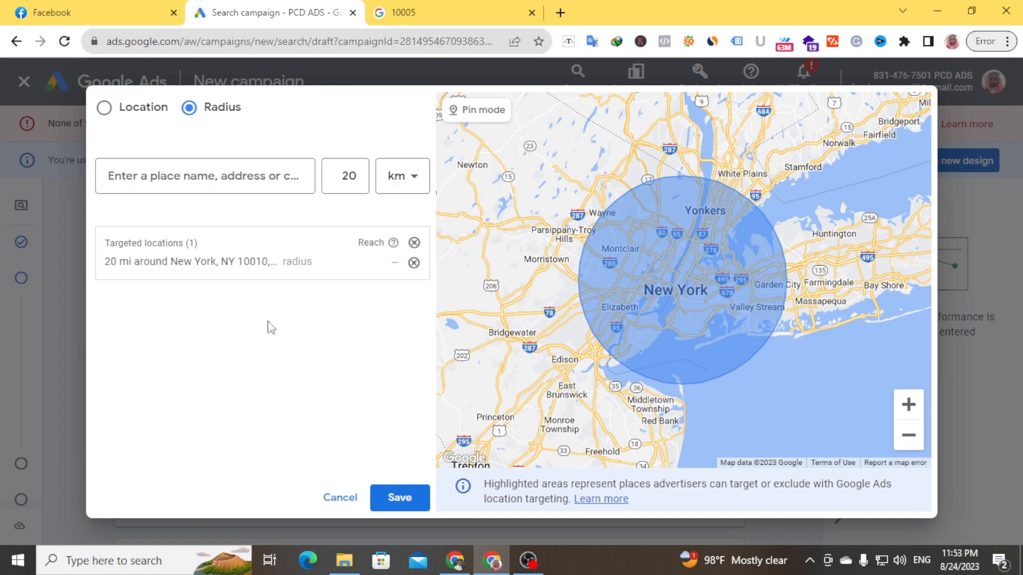
click(340, 497)
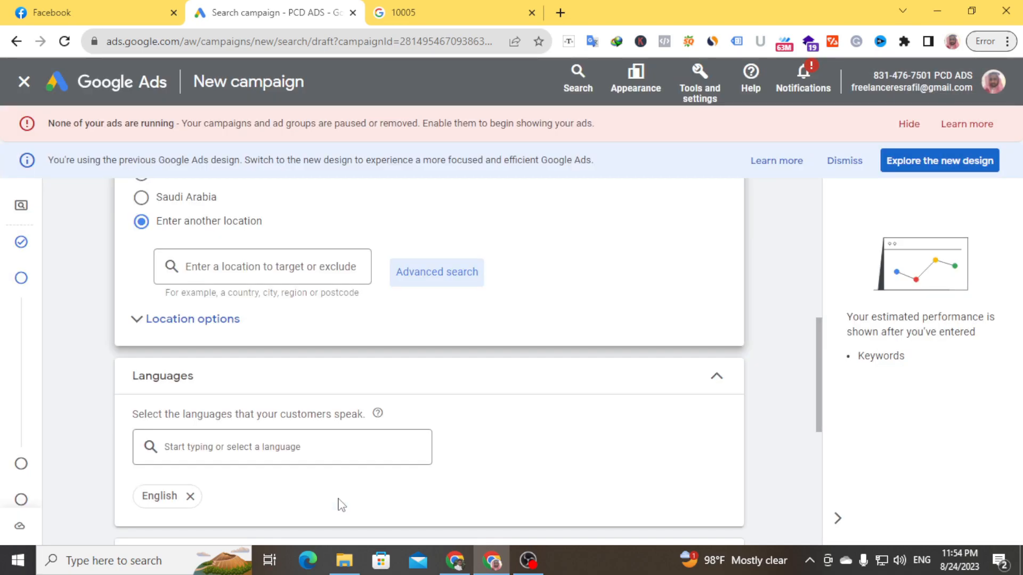